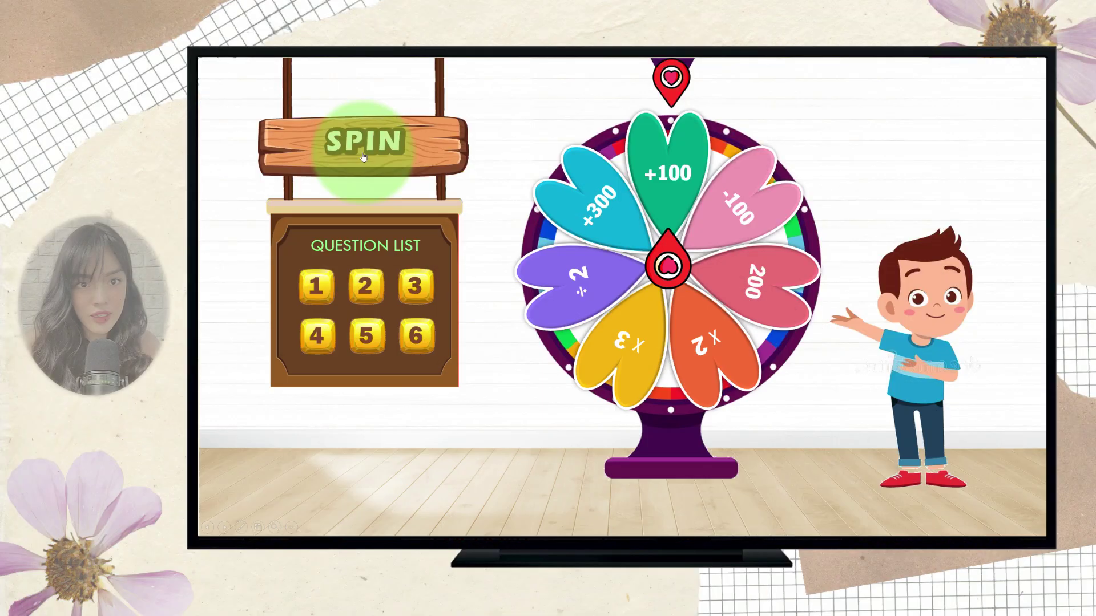
- Spin the heart prize wheel, then spin the numbered flower trees
left_click(364, 147)
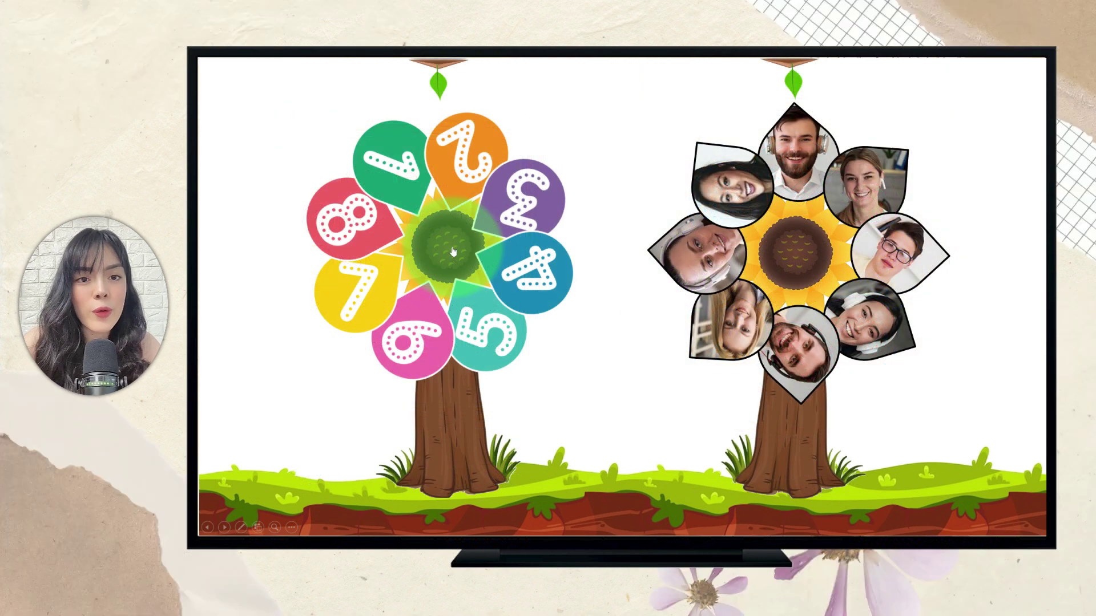
left_click(453, 252)
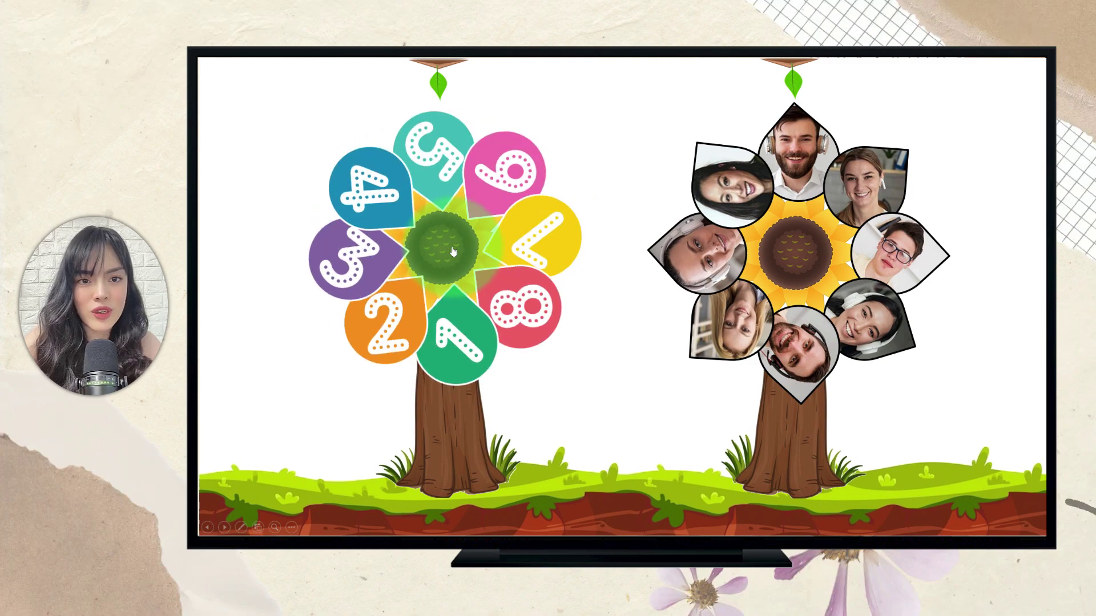
left_click(800, 245)
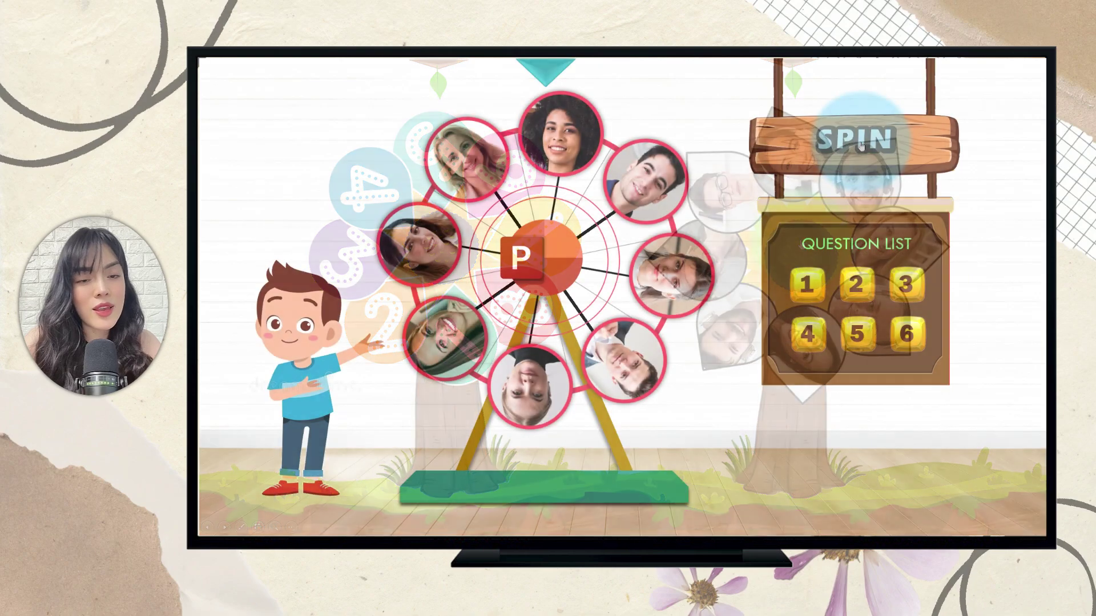
- Advance the slideshow to the photo Ferris-wheel slide
left_click(861, 145)
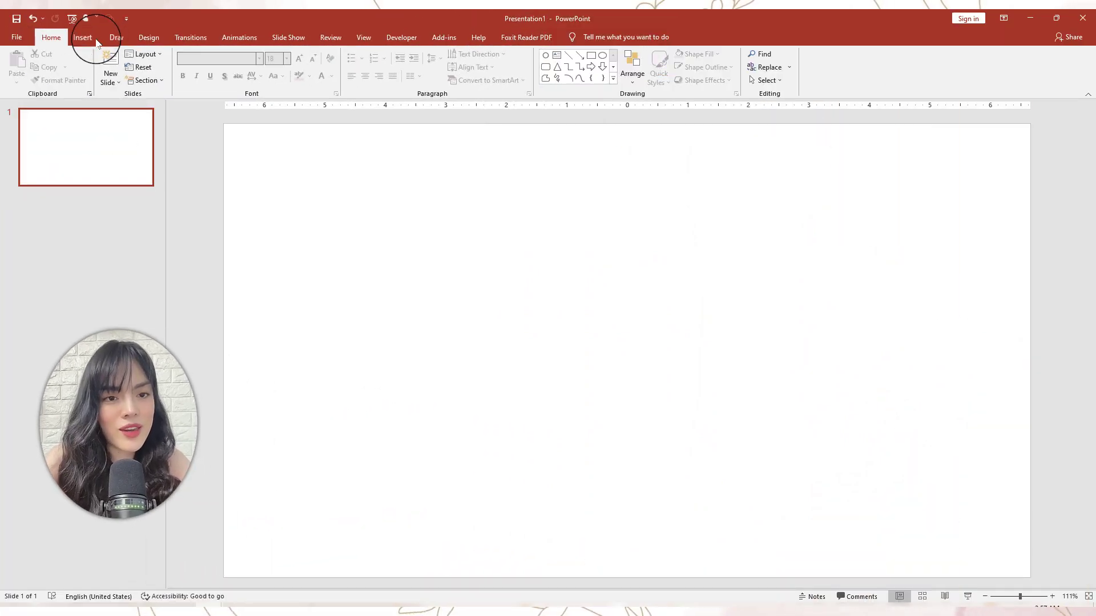
- Insert a Radial Cycle SmartArt diagram from the Cycle category onto the empty slide
left_click(84, 40)
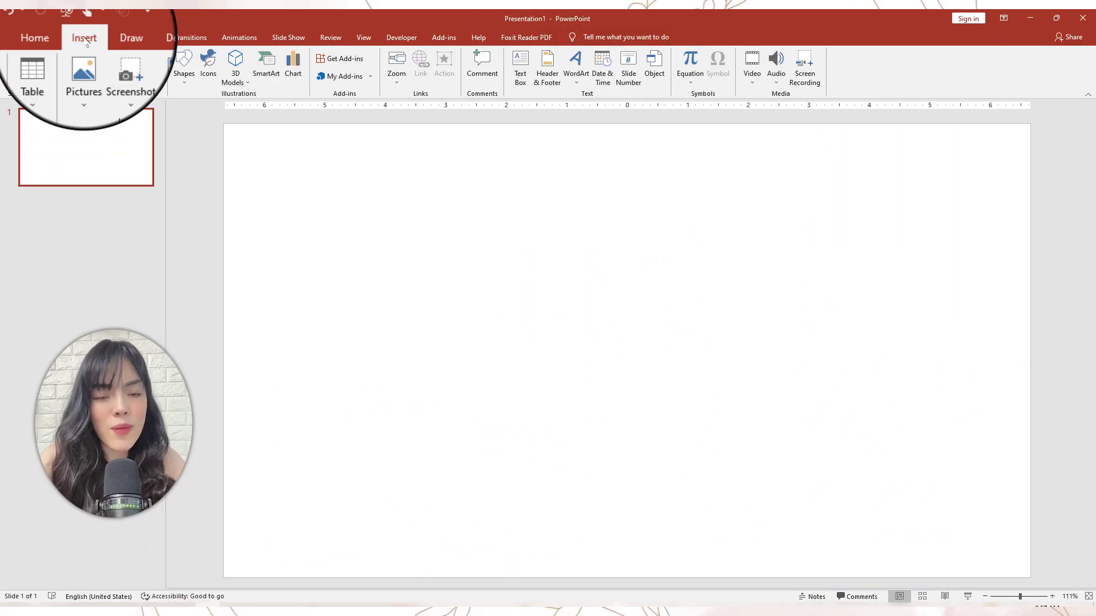
left_click(266, 64)
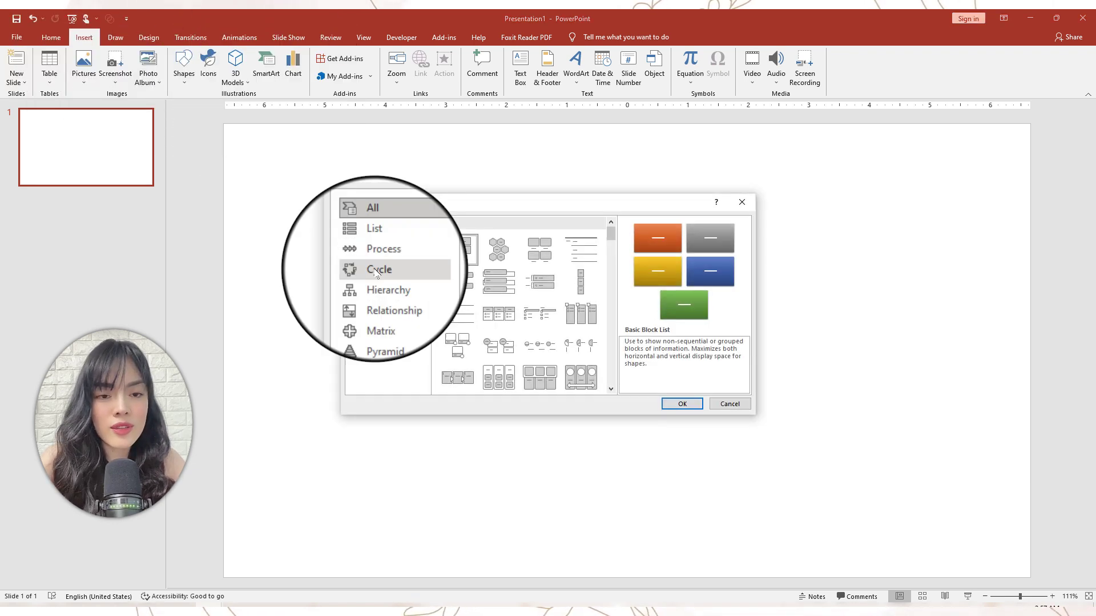
left_click(376, 275)
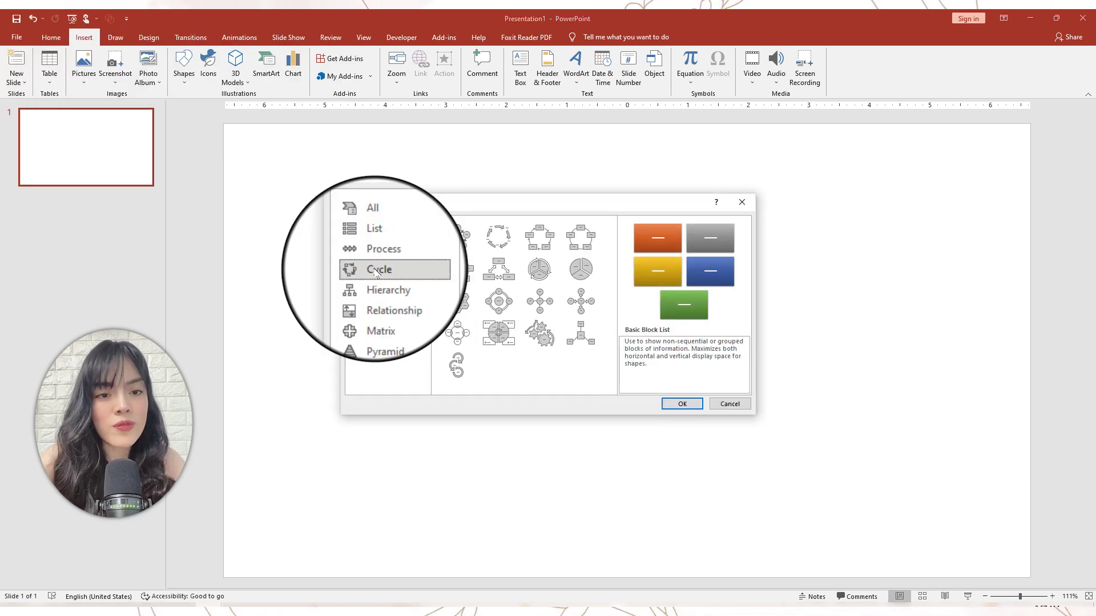
left_click(465, 336)
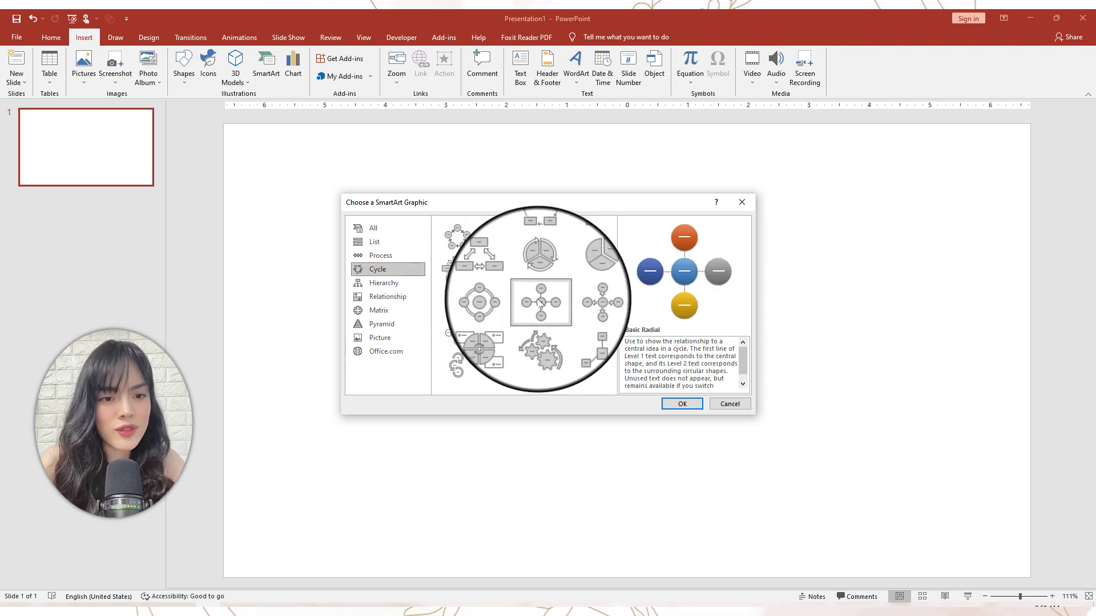
left_click(496, 306)
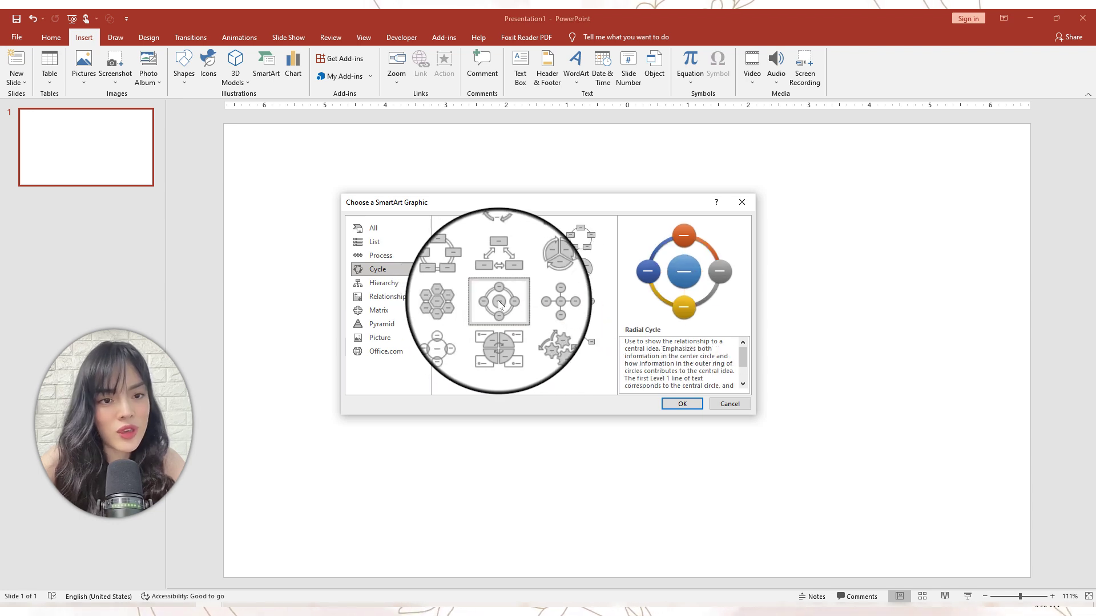
left_click(682, 403)
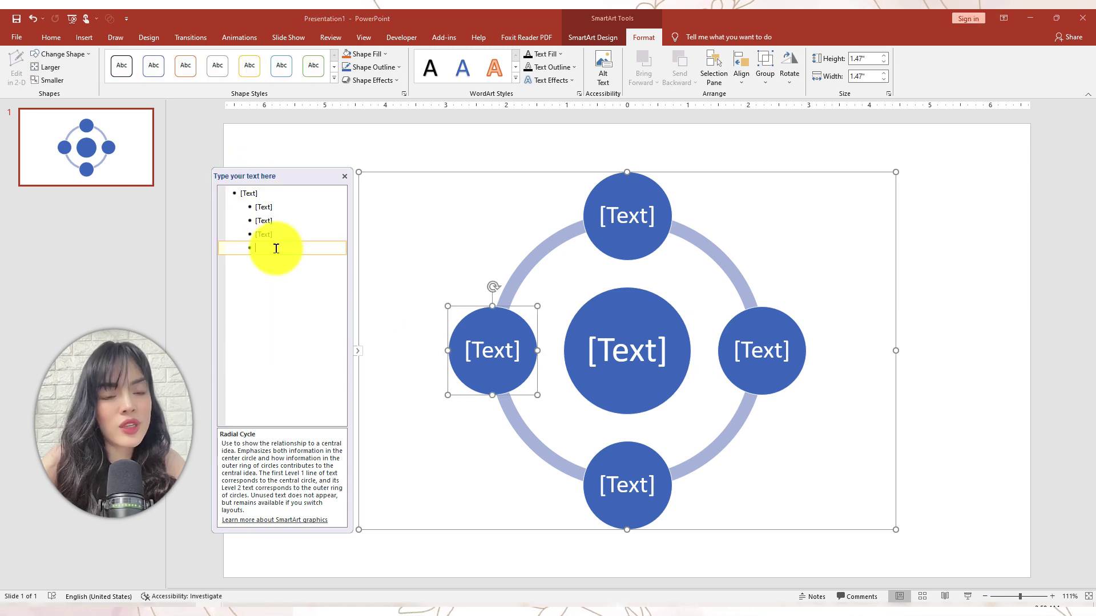
- Add three new bullets in the SmartArt text pane to grow the ring of outer circles
key("Return")
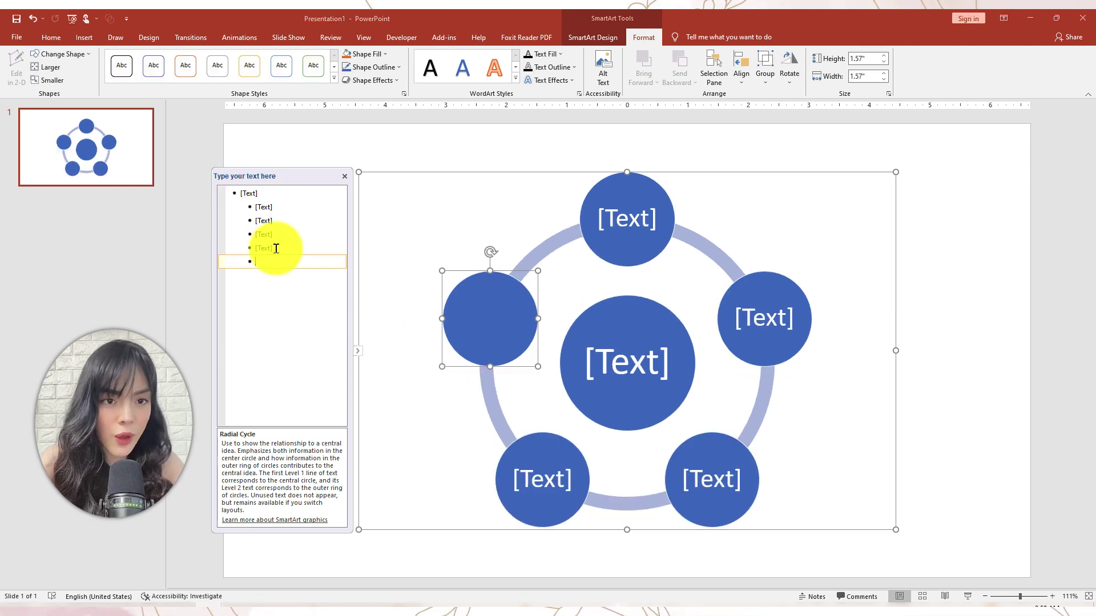
key("Return")
key("Return")
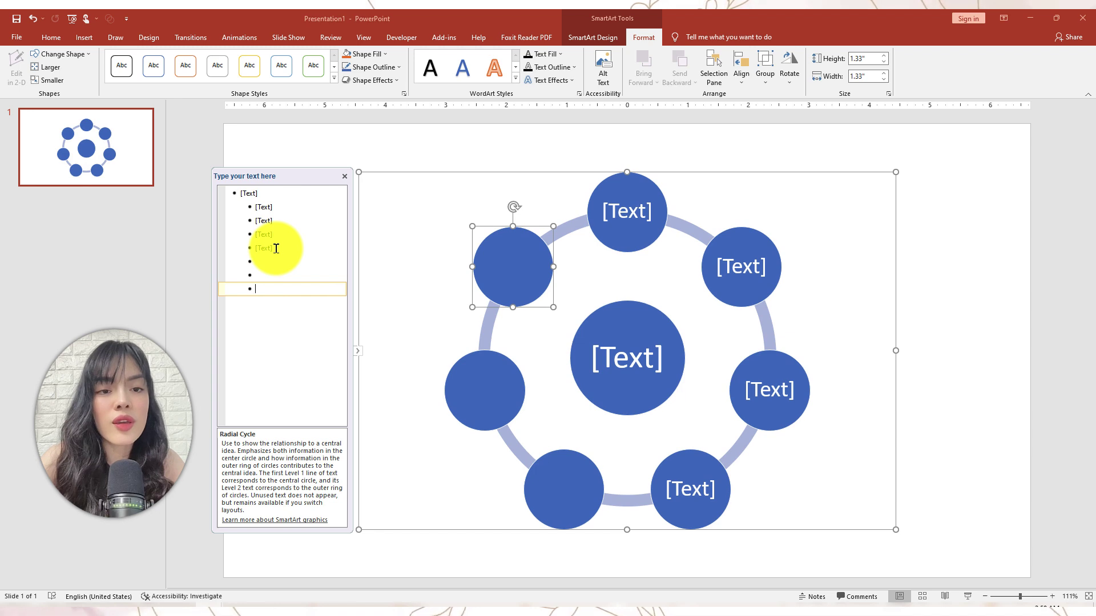
key("Return")
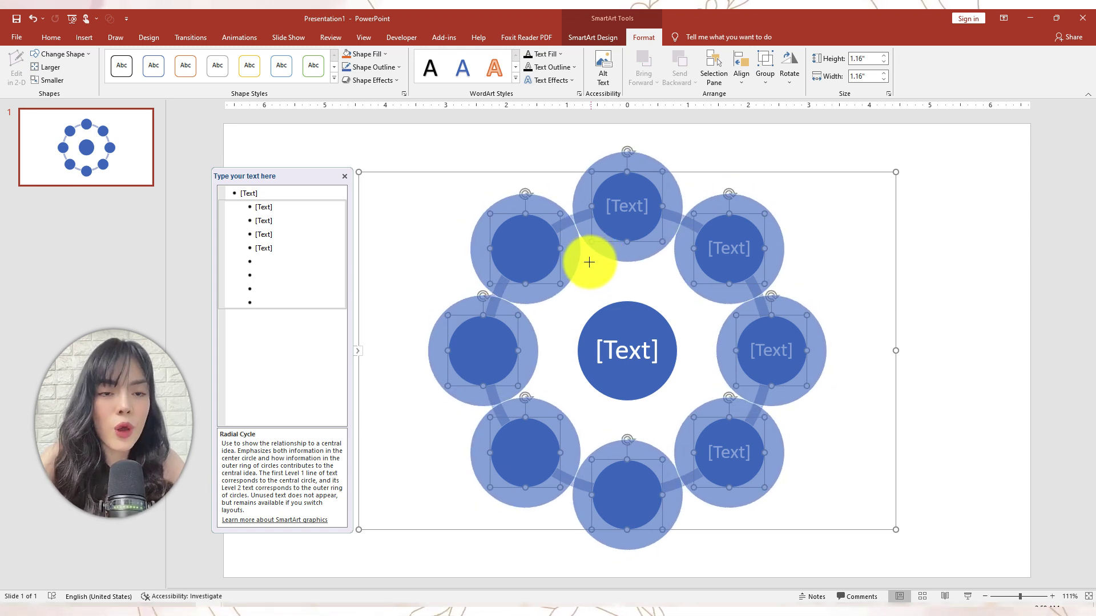
- Enlarge the outer ovals into equal circles and ungroup the diagram into separate shapes
left_click_drag(589, 261, 574, 265)
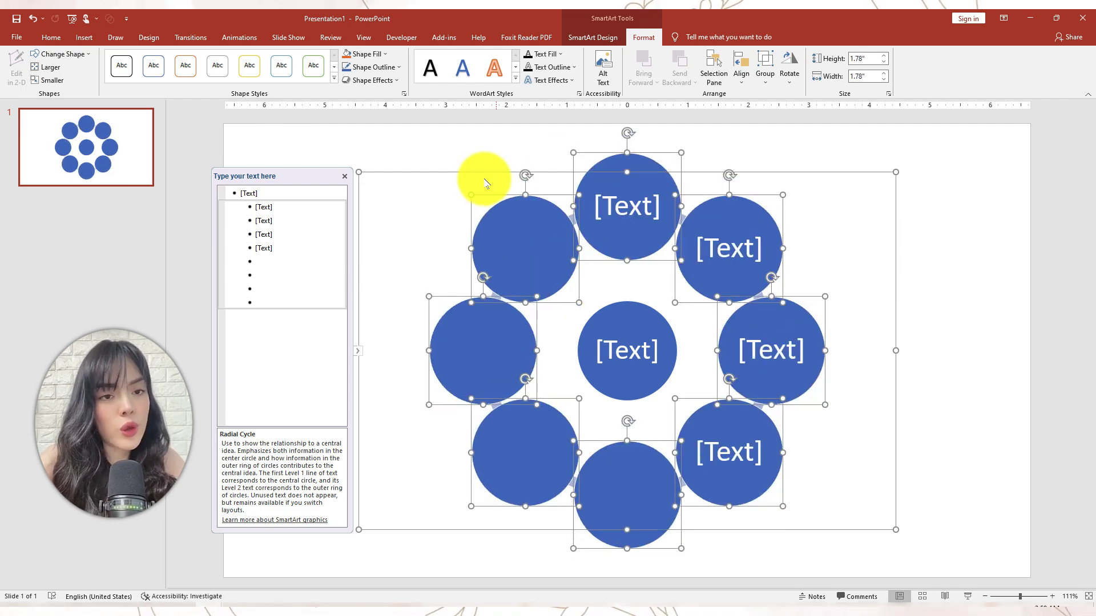
left_click(444, 159)
left_click(439, 184)
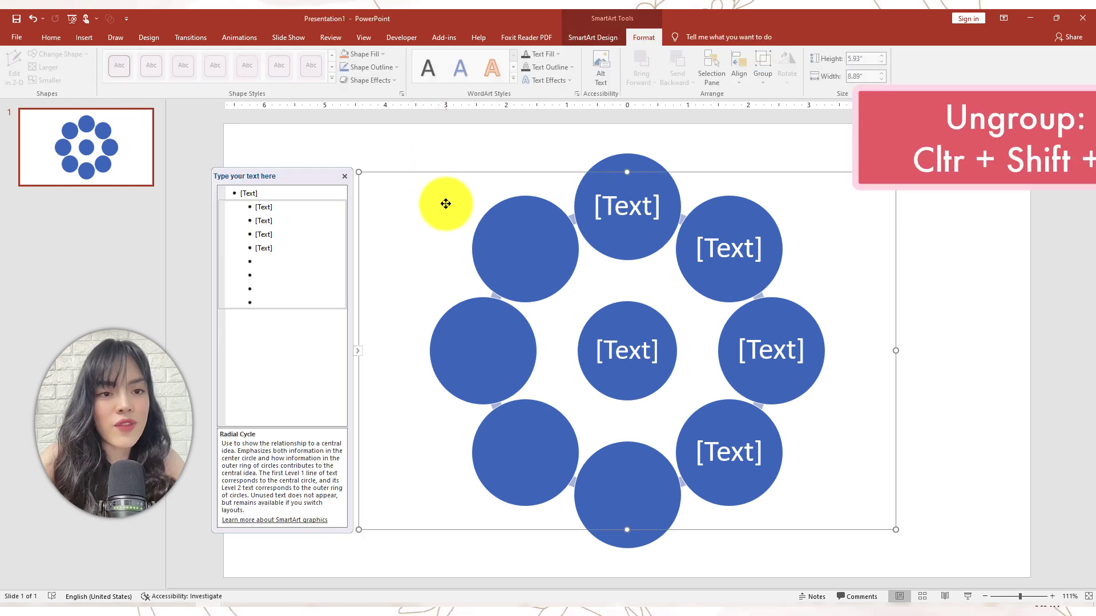
key("ctrl+shift+g")
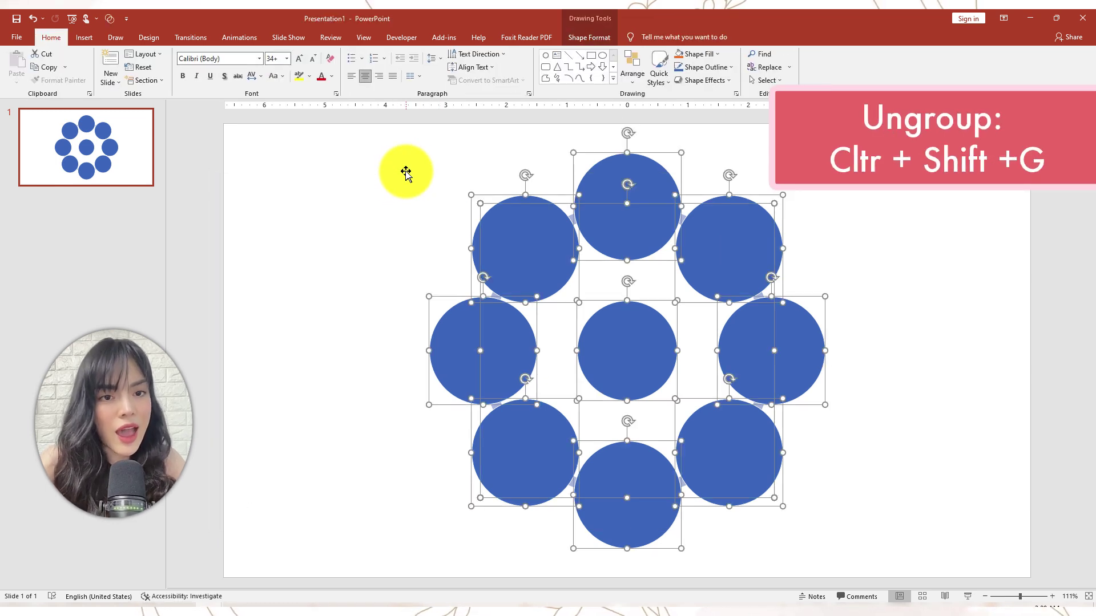
key("ctrl+z")
right_click(406, 173)
mouse_move(430, 265)
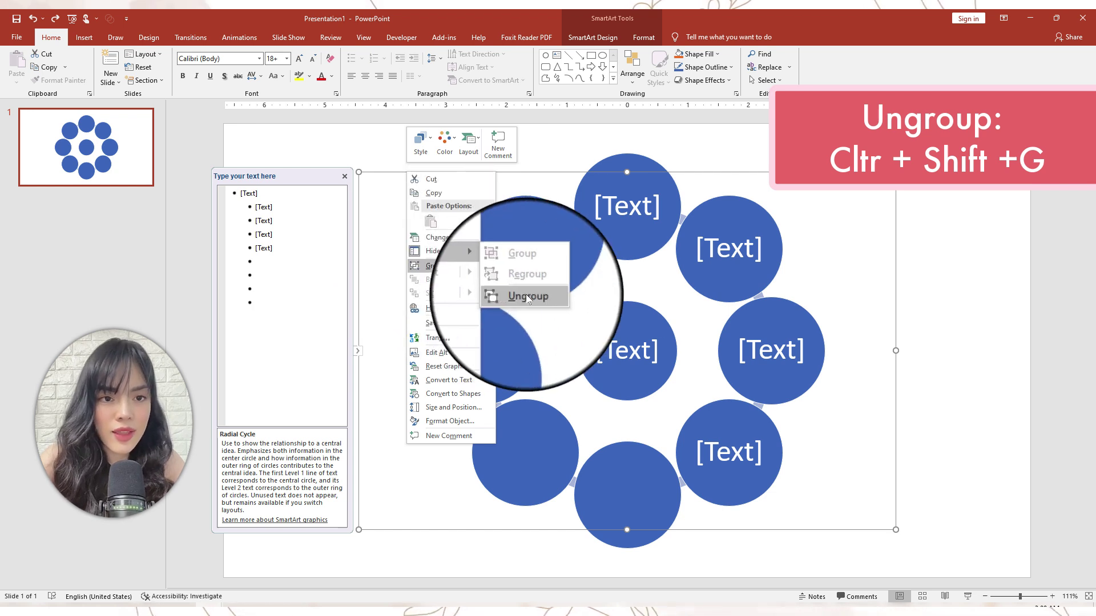
left_click(525, 294)
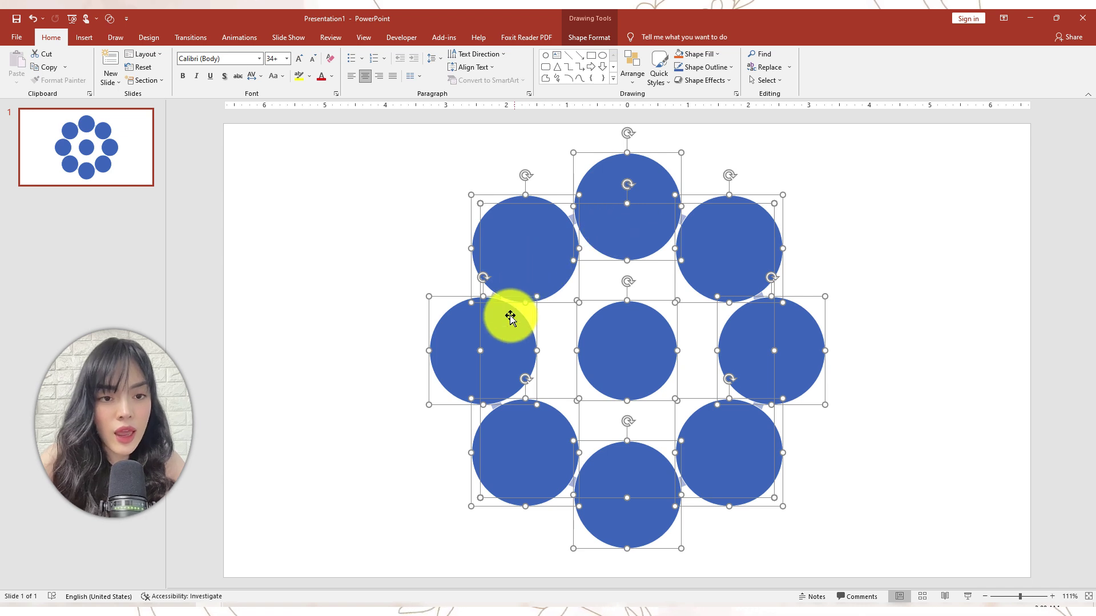
key("Escape")
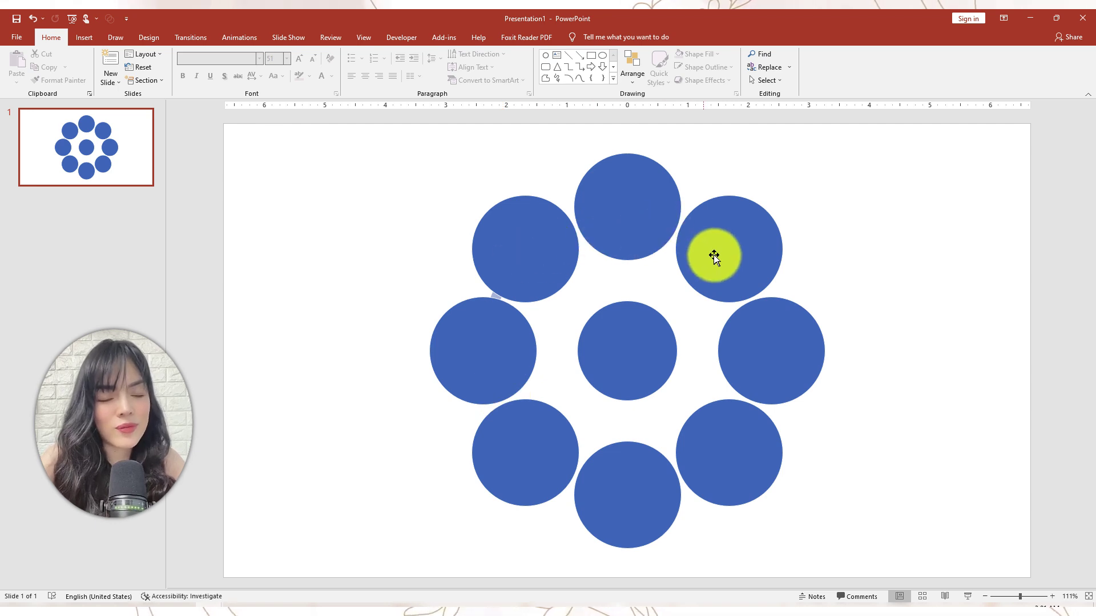
- Add slide 2, paste and copy the team photo collage, then return to slide 1
key("ctrl+m")
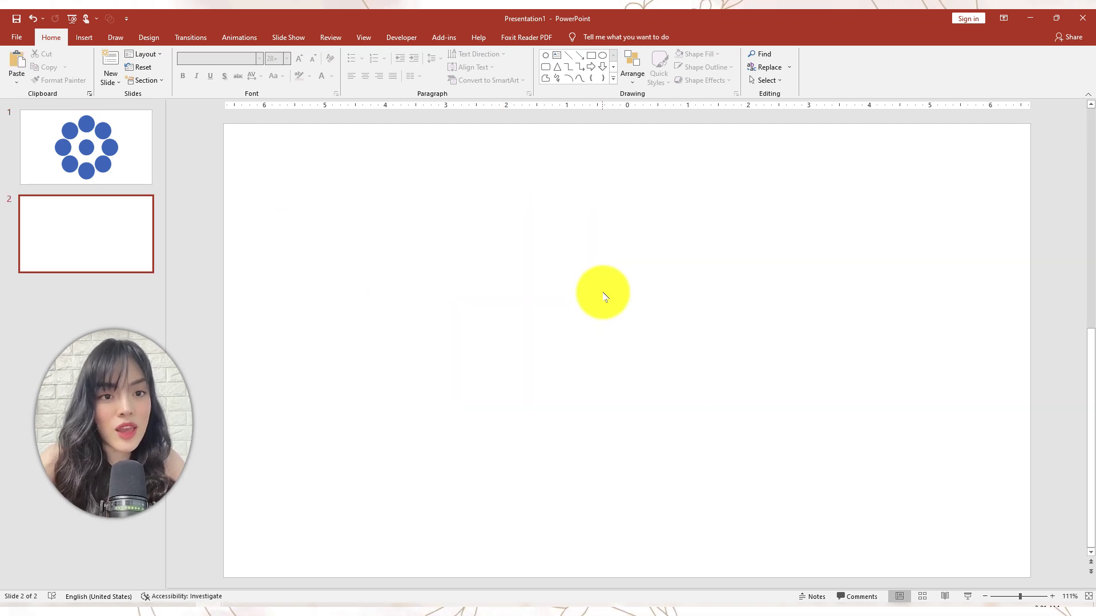
key("ctrl+v")
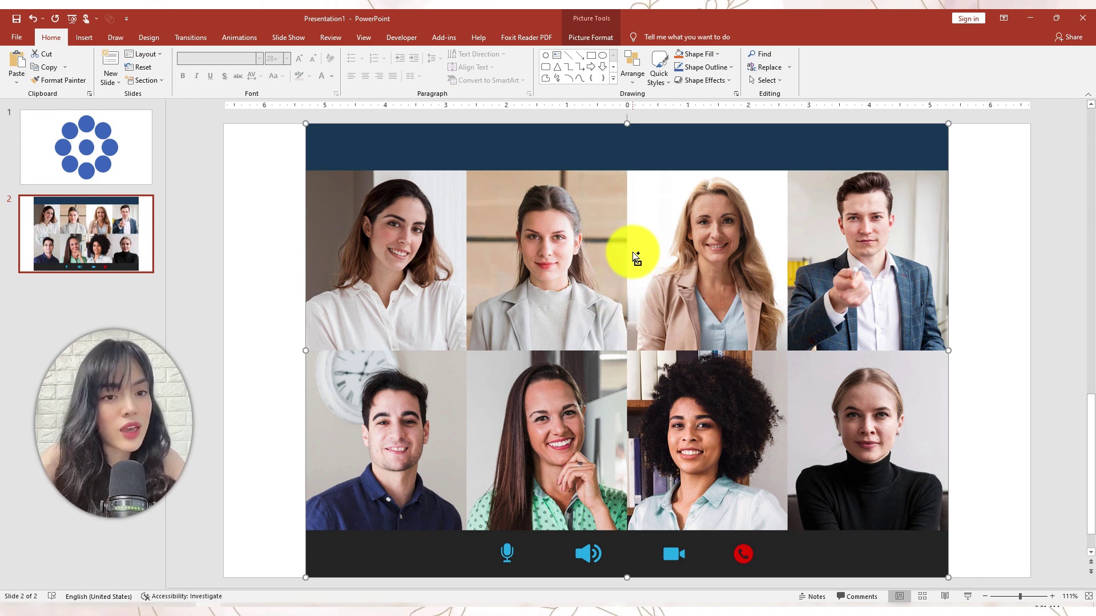
key("ctrl+c")
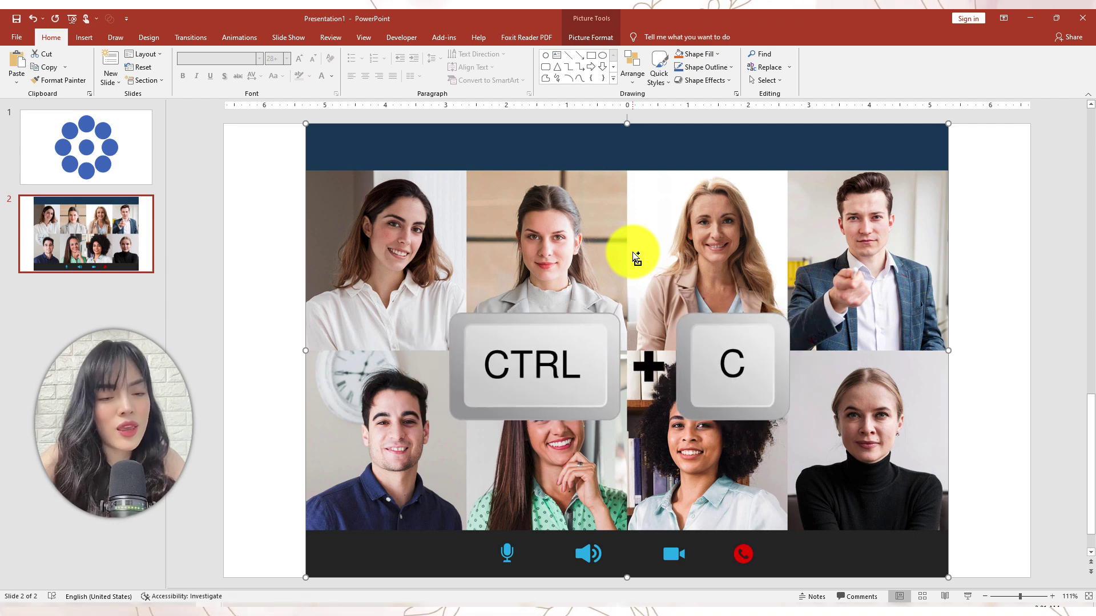
key("Page_Up")
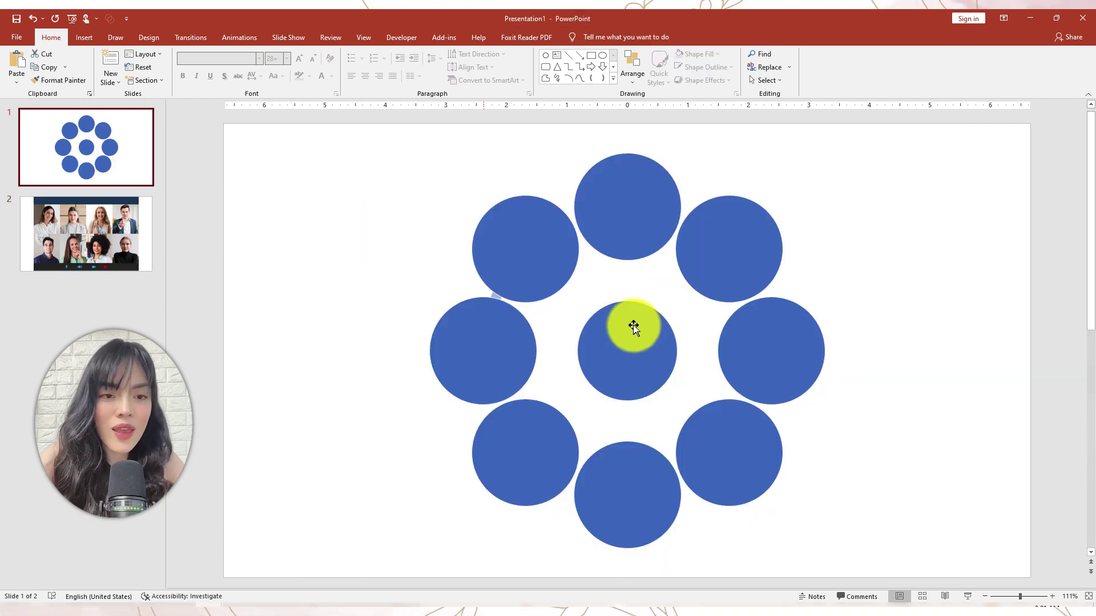
- Give the top circle a picture fill using the copied team photo collage
right_click(630, 195)
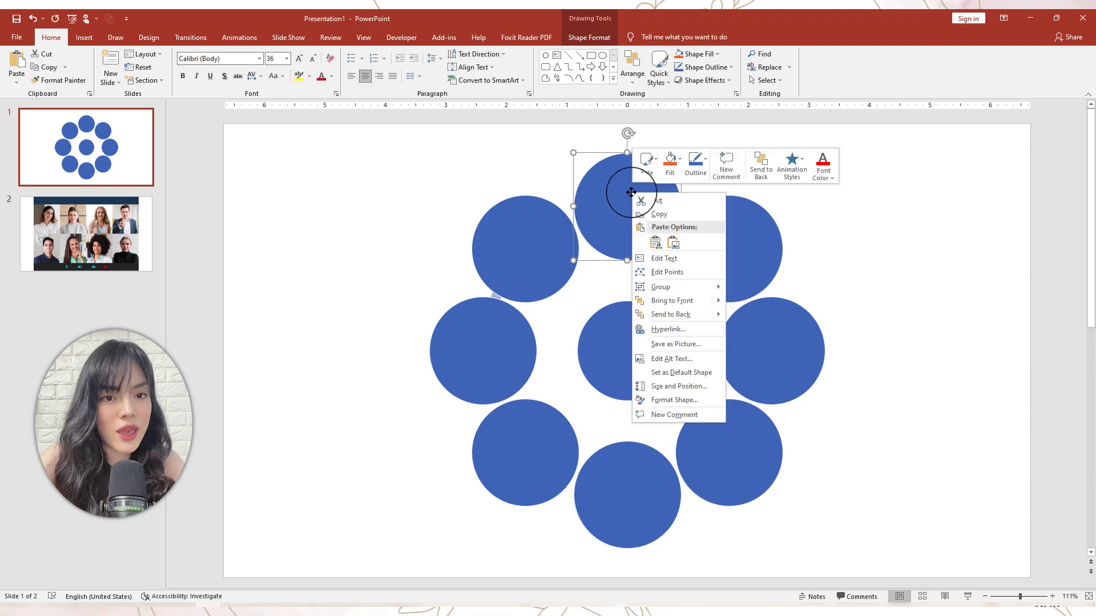
left_click(661, 399)
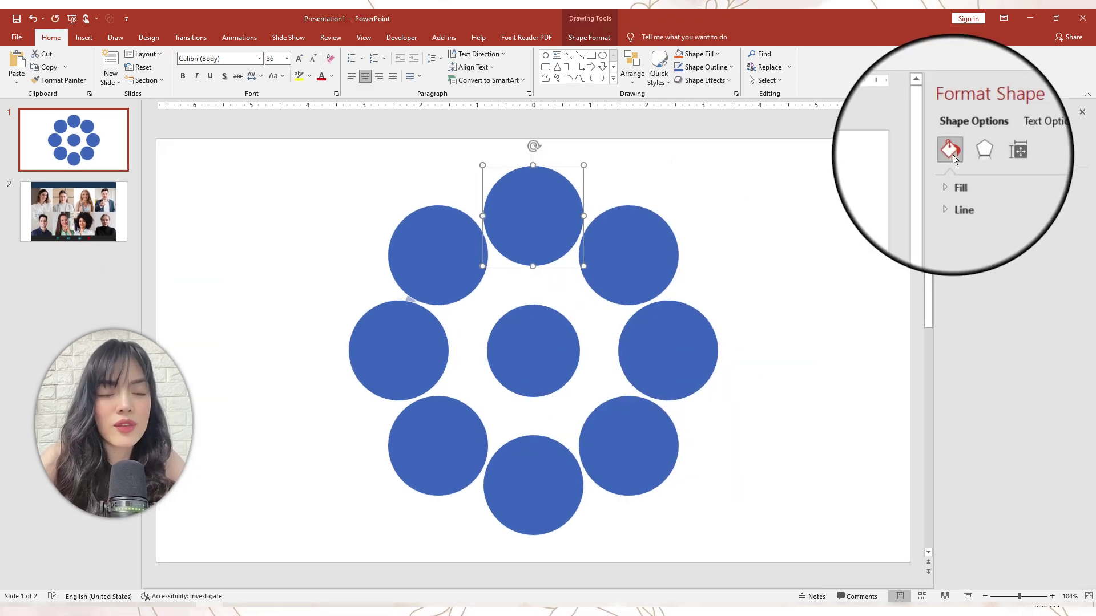
left_click(954, 177)
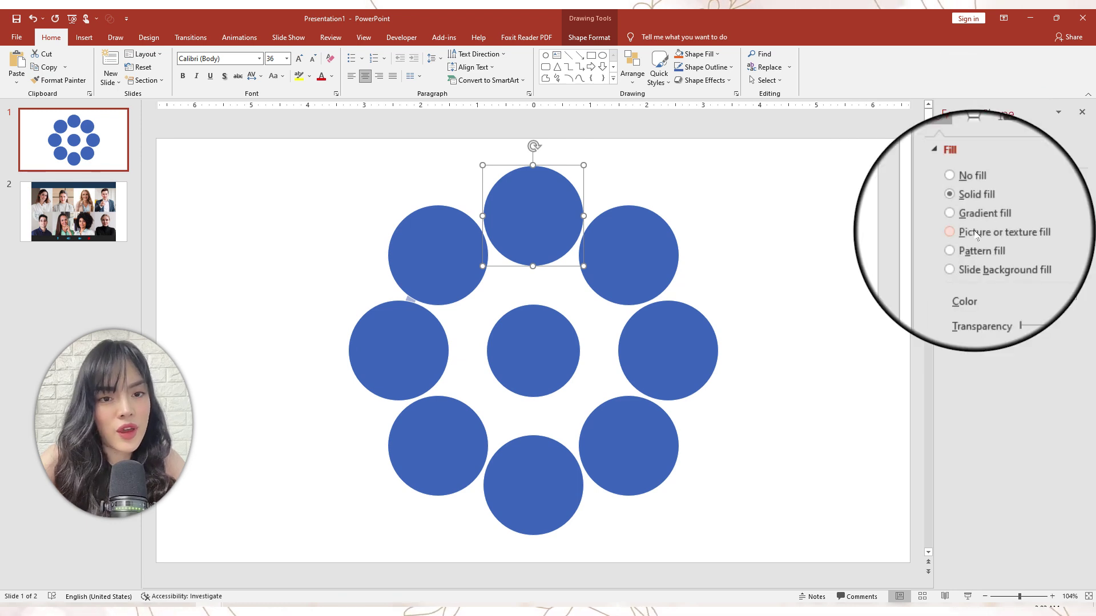
left_click(977, 233)
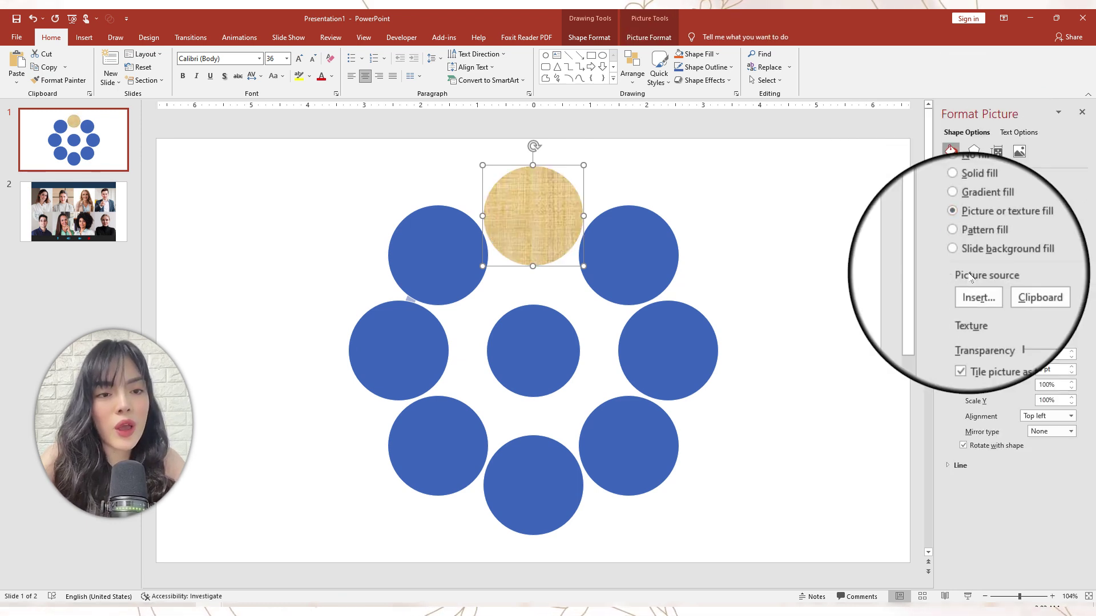
left_click(1010, 289)
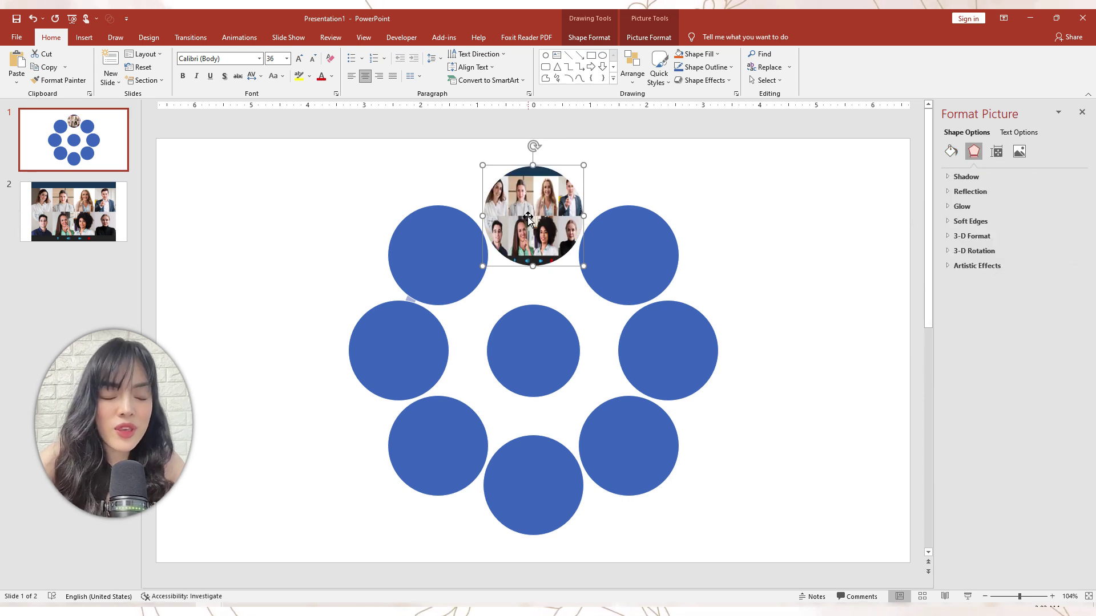
left_click(646, 35)
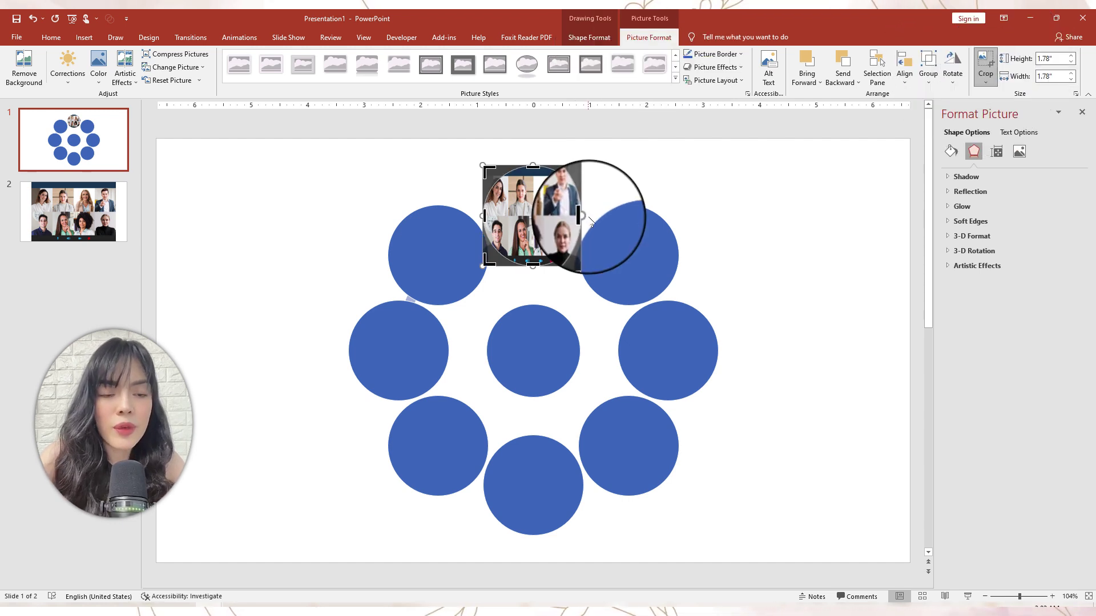
- Crop, enlarge and reposition the photo so one woman's face fills the top circle
left_click_drag(578, 216, 976, 354)
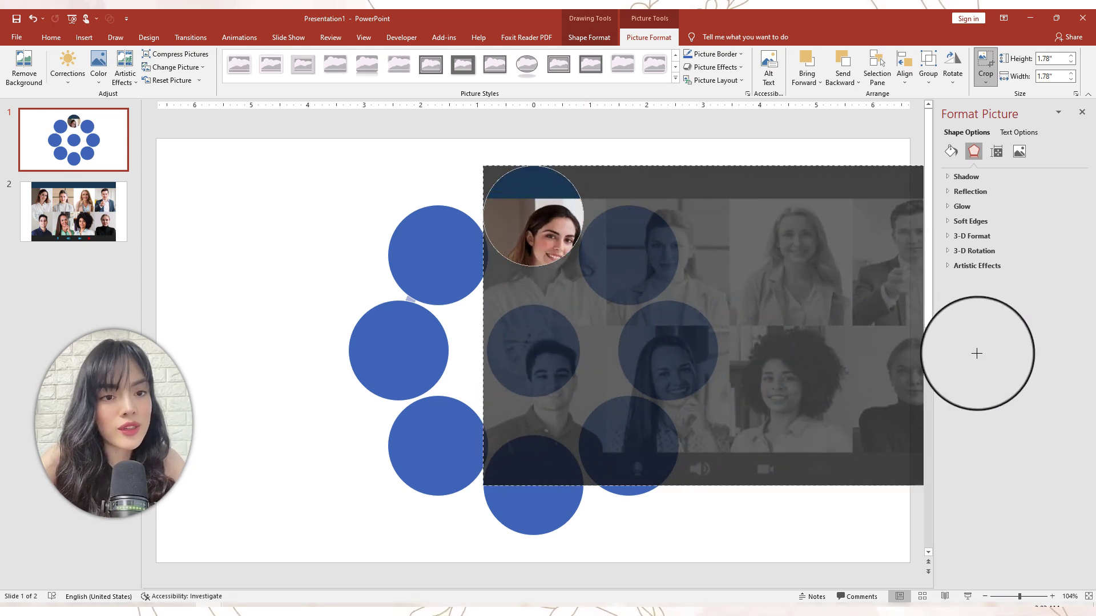
left_click_drag(484, 486, 415, 516)
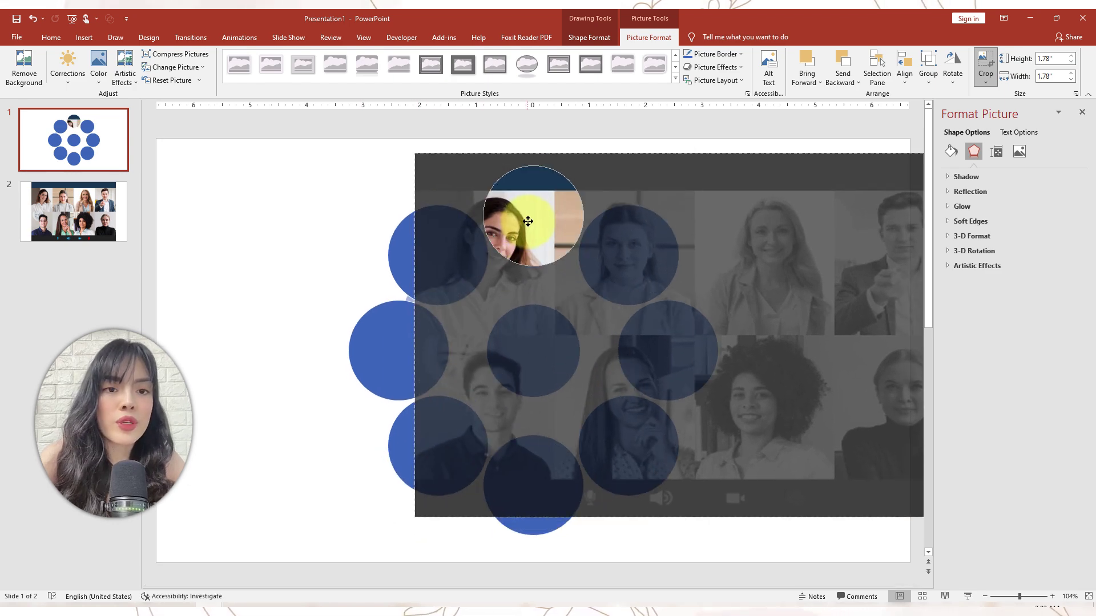
left_click_drag(528, 222, 565, 194)
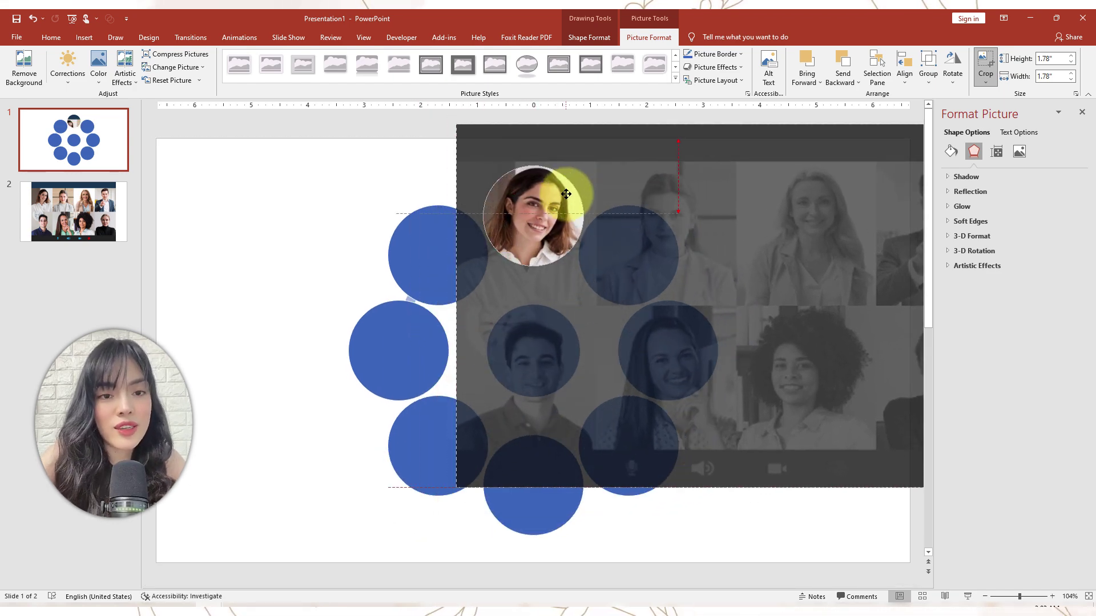
left_click(530, 221)
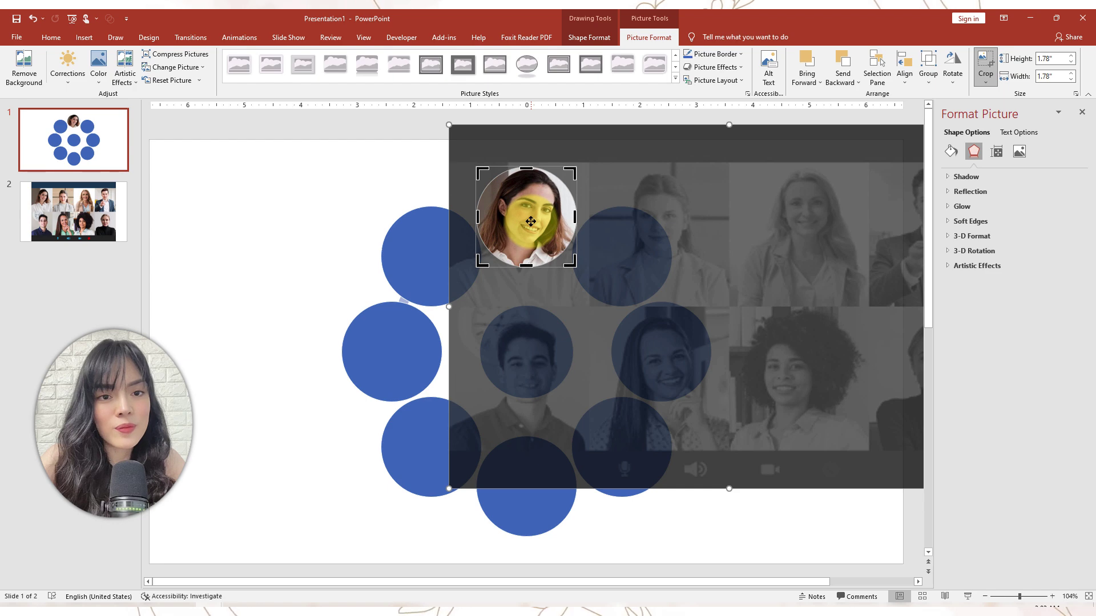
left_click(440, 166)
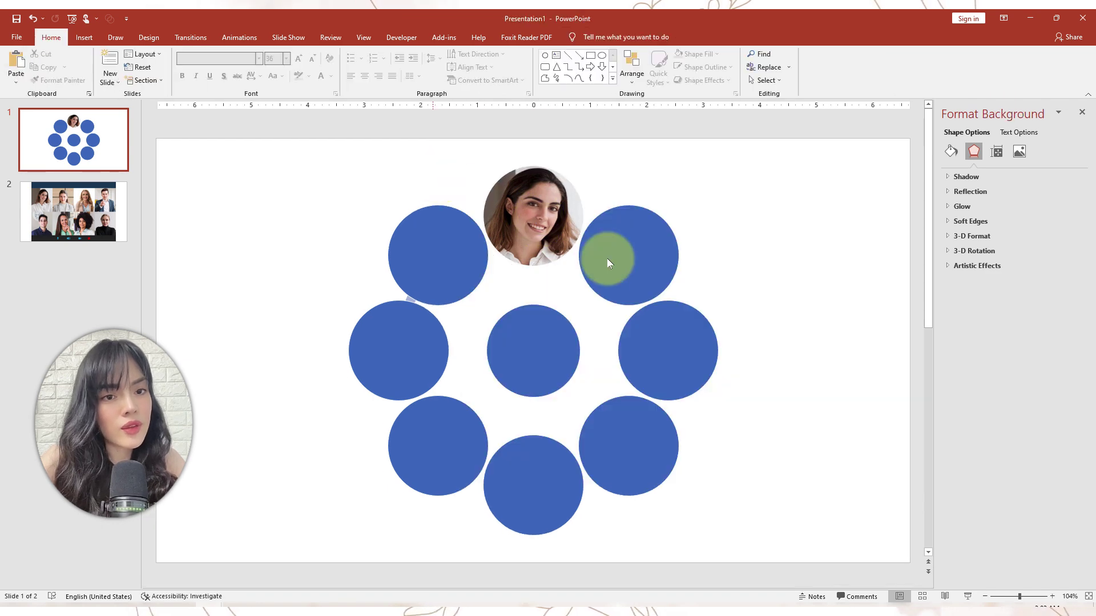
left_click(543, 227)
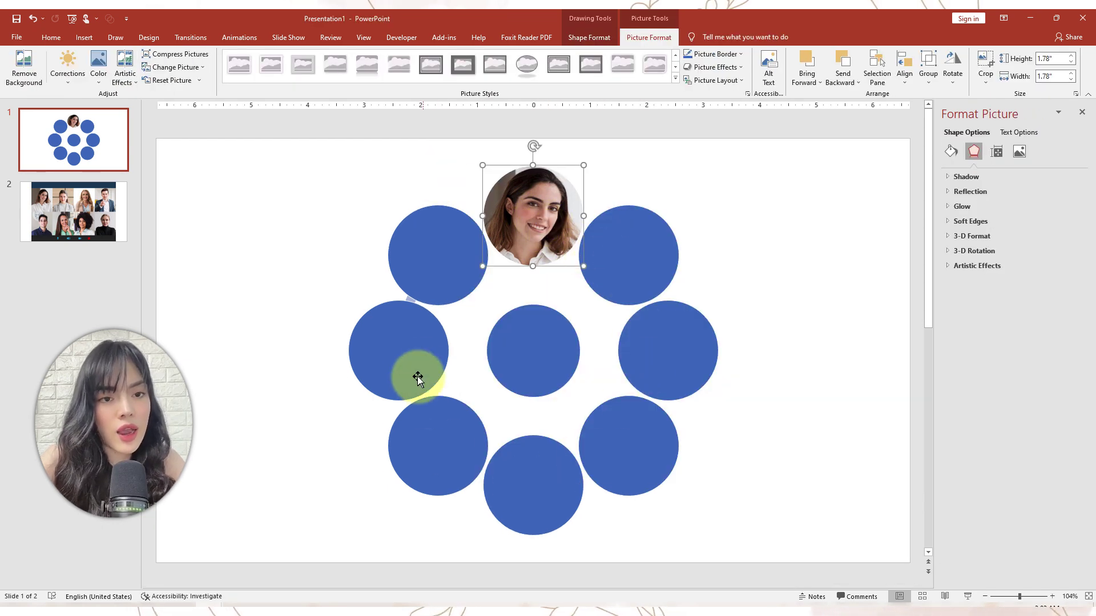
- Copy the formatting of the face-filled top circle
key("Escape")
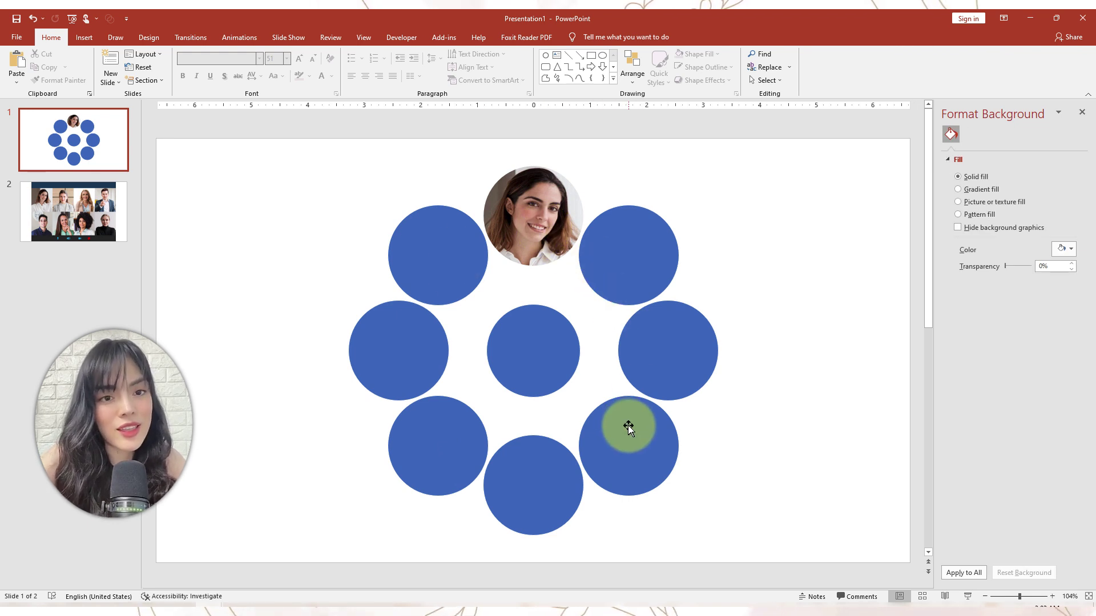
left_click(534, 225)
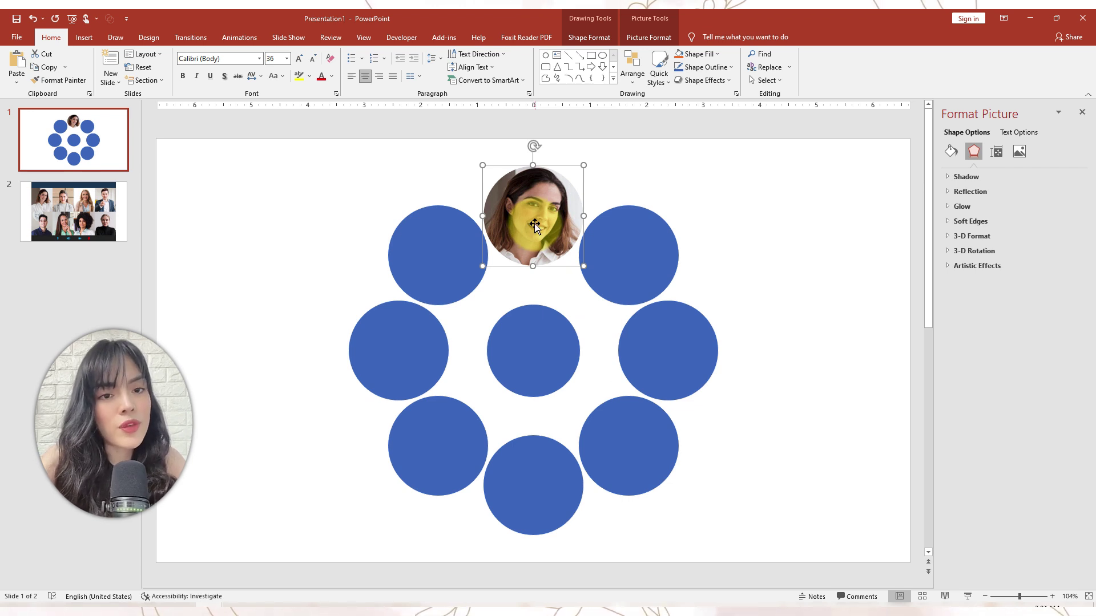
key("ctrl+shift+c")
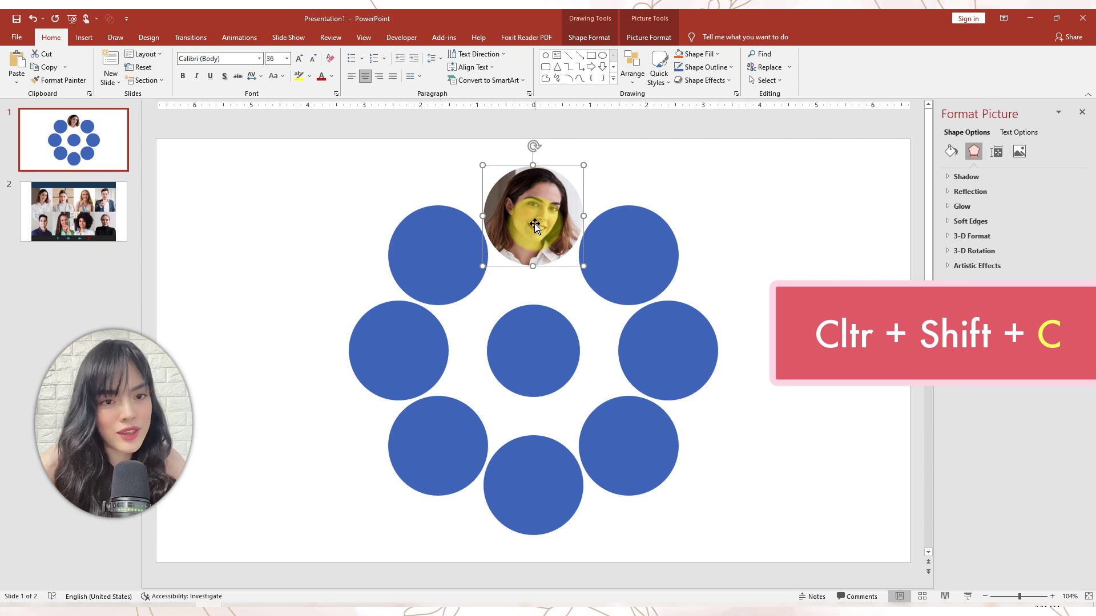
- Paste the portrait fill onto each of the remaining seven blue outer circles
left_click(628, 260)
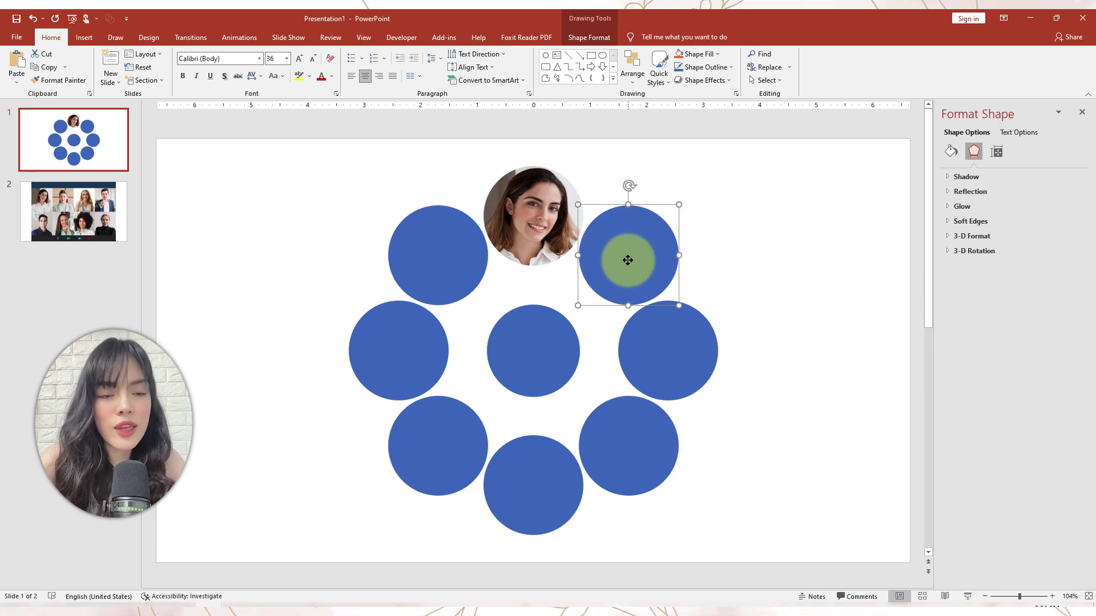
key("ctrl+shift+v")
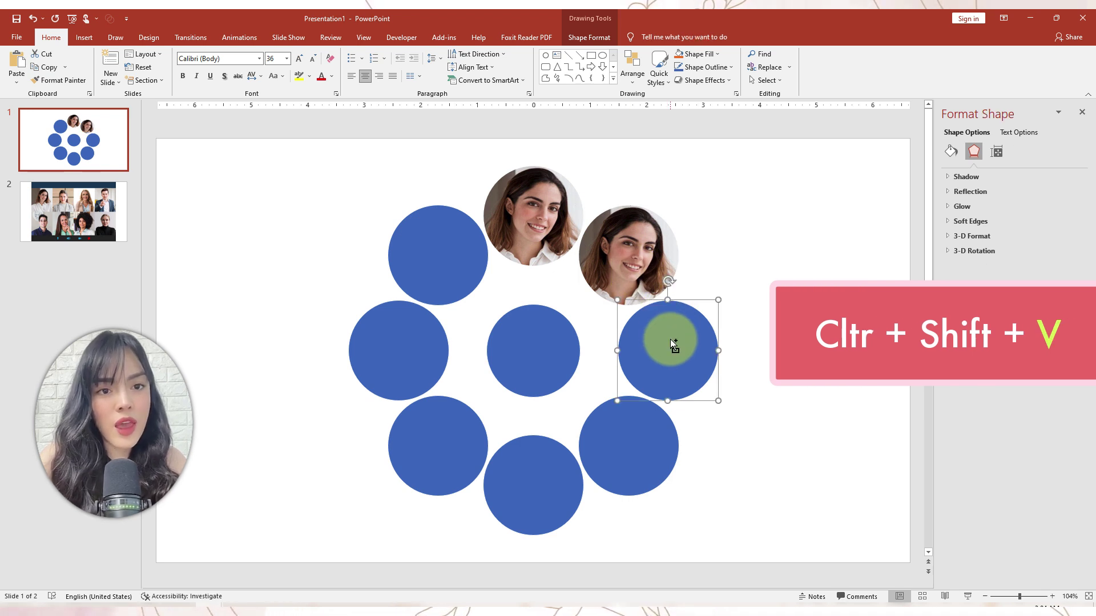
key("ctrl+shift+v")
left_click(625, 437)
key("ctrl+shift+v")
left_click(534, 469)
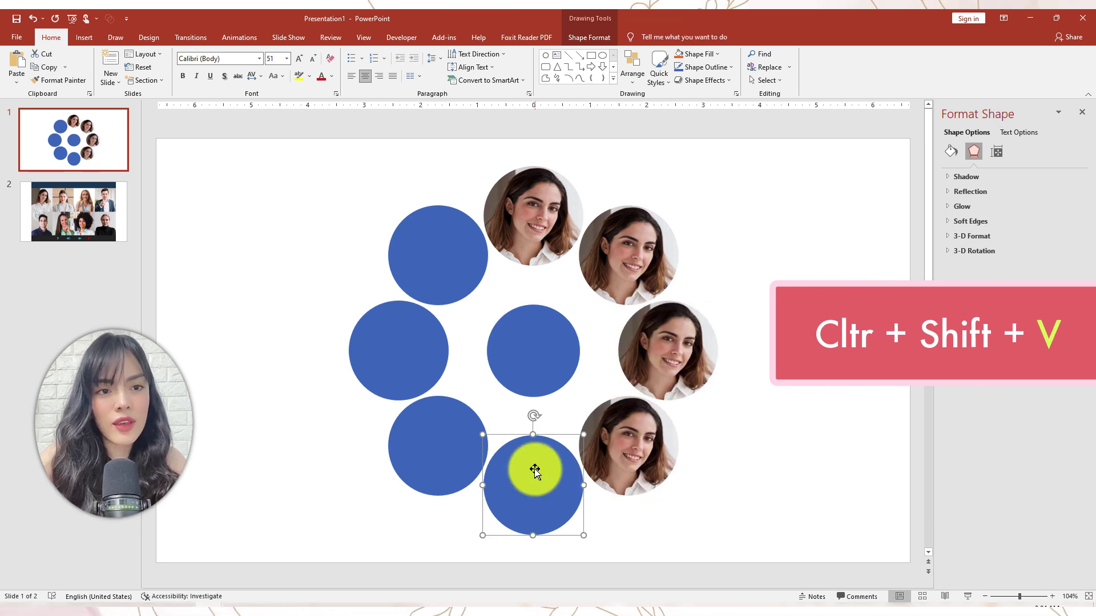
key("ctrl+shift+v")
left_click(417, 451)
key("ctrl+shift+v")
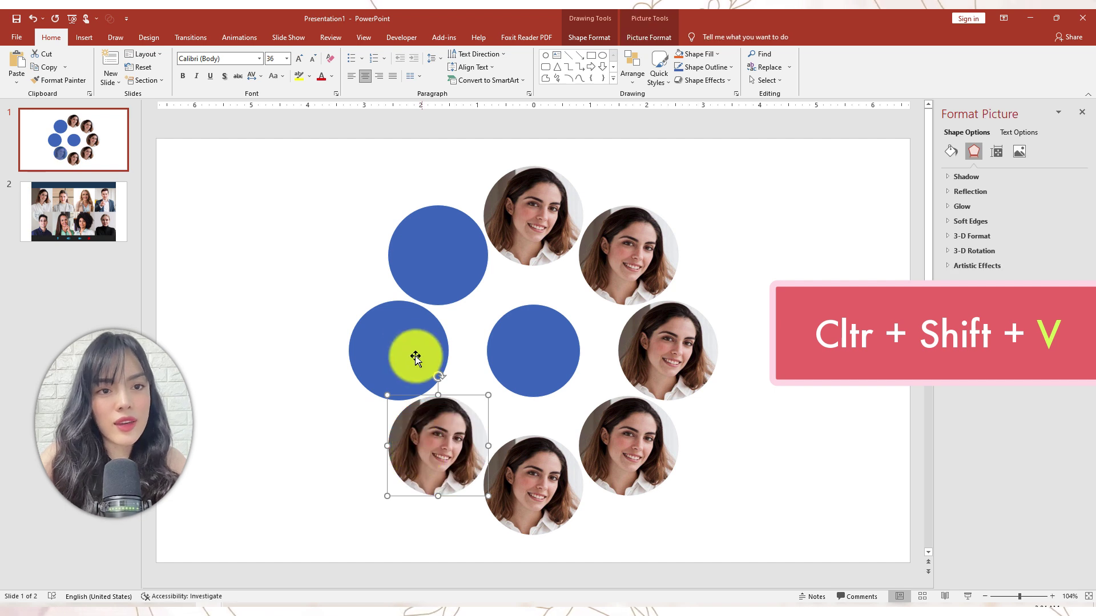
left_click(407, 337)
key("ctrl+shift+v")
left_click(423, 274)
key("ctrl+shift+v")
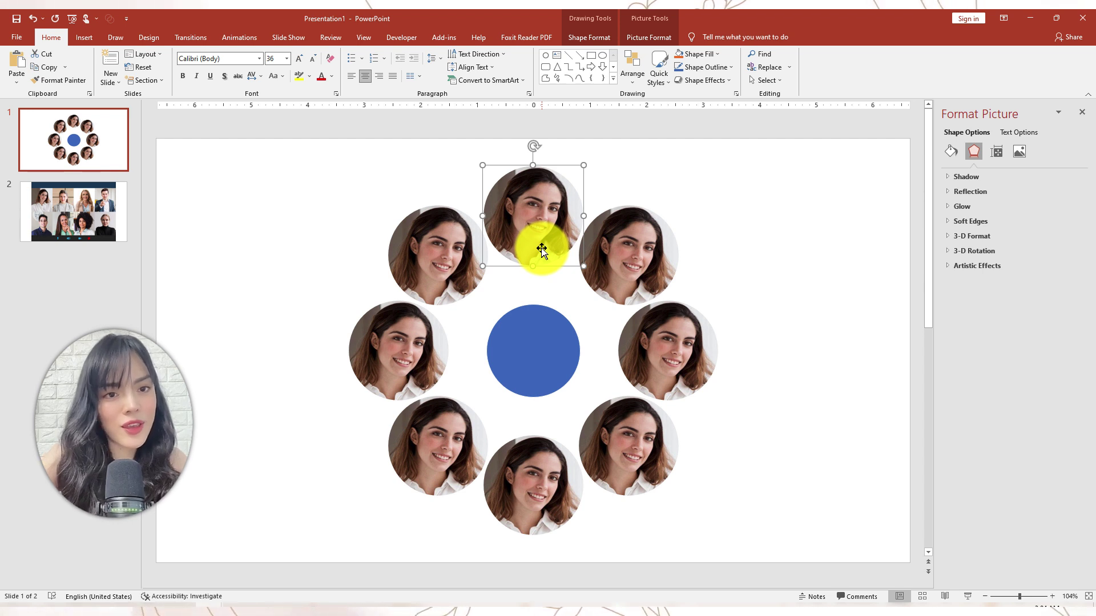
left_click(627, 278)
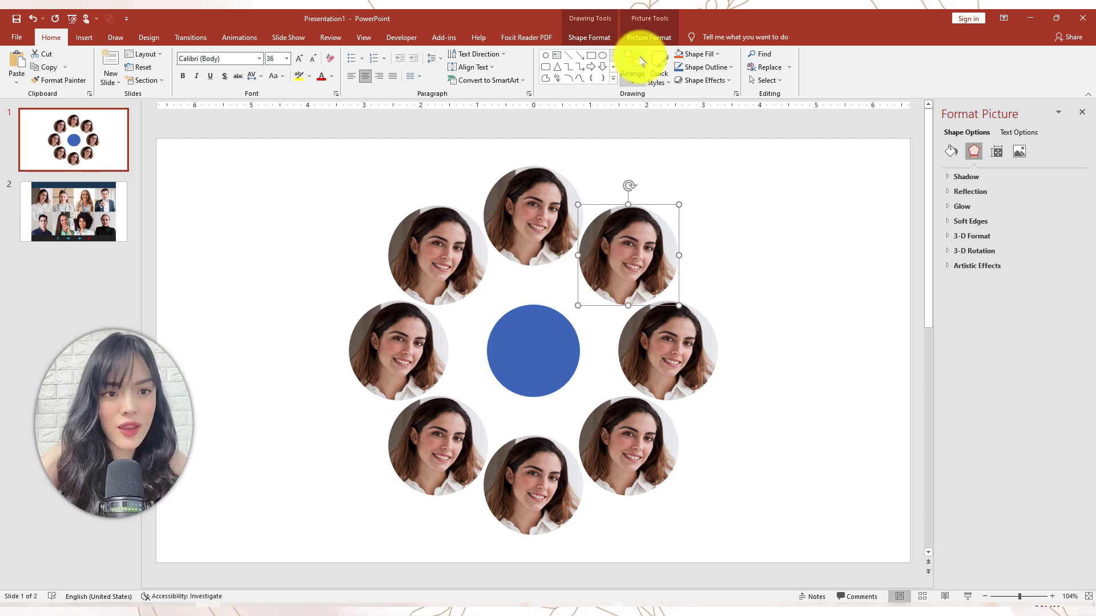
- Recrop the upper-right, right-middle and lower-right portraits to show different people
left_click(649, 37)
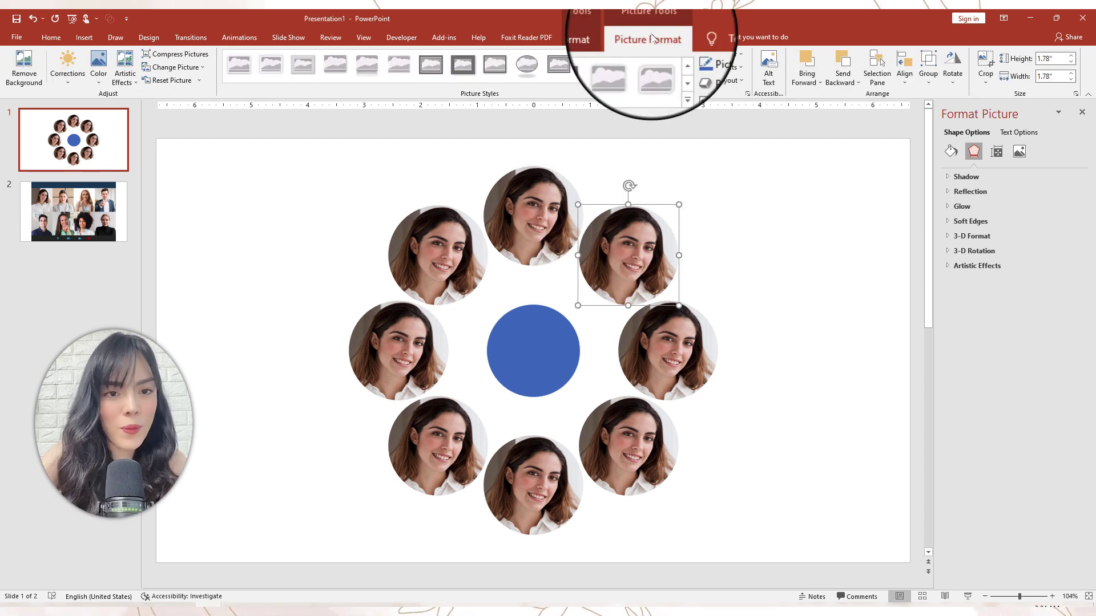
left_click(986, 65)
left_click_drag(647, 265, 516, 265)
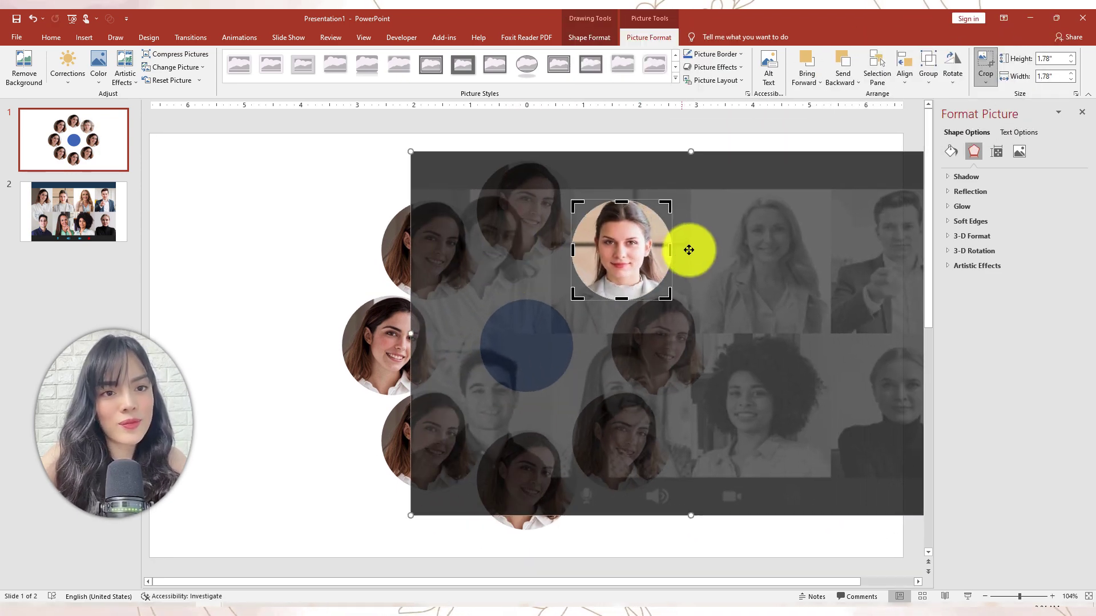
left_click(724, 147)
double_click(704, 317)
left_click_drag(722, 315, 431, 357)
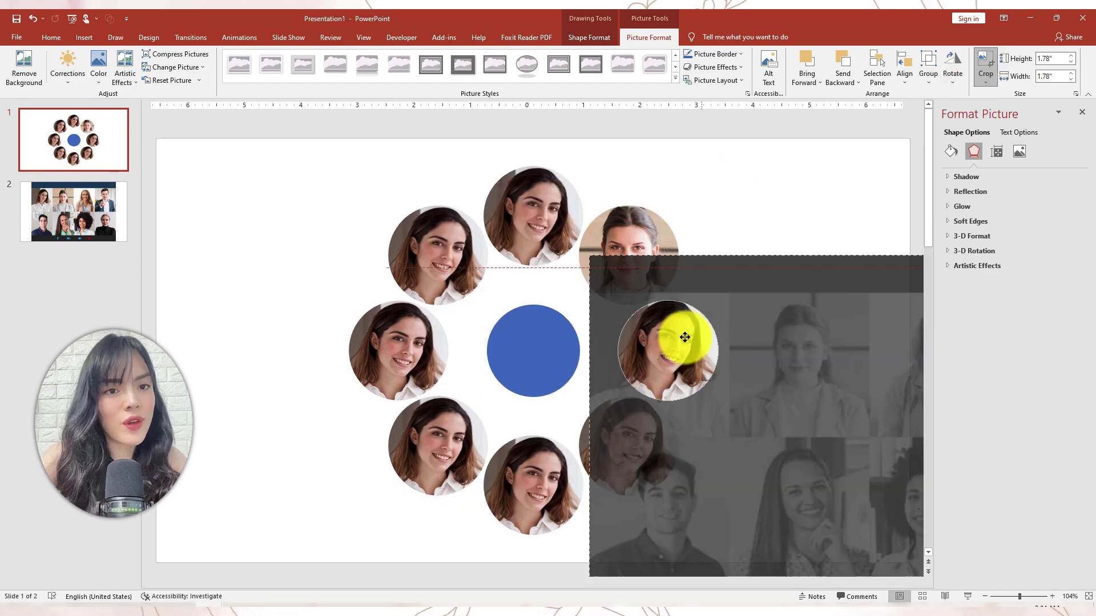
double_click(678, 444)
mouse_move(678, 444)
left_mouse_down()
mouse_move(422, 457)
mouse_move(318, 478)
left_mouse_up()
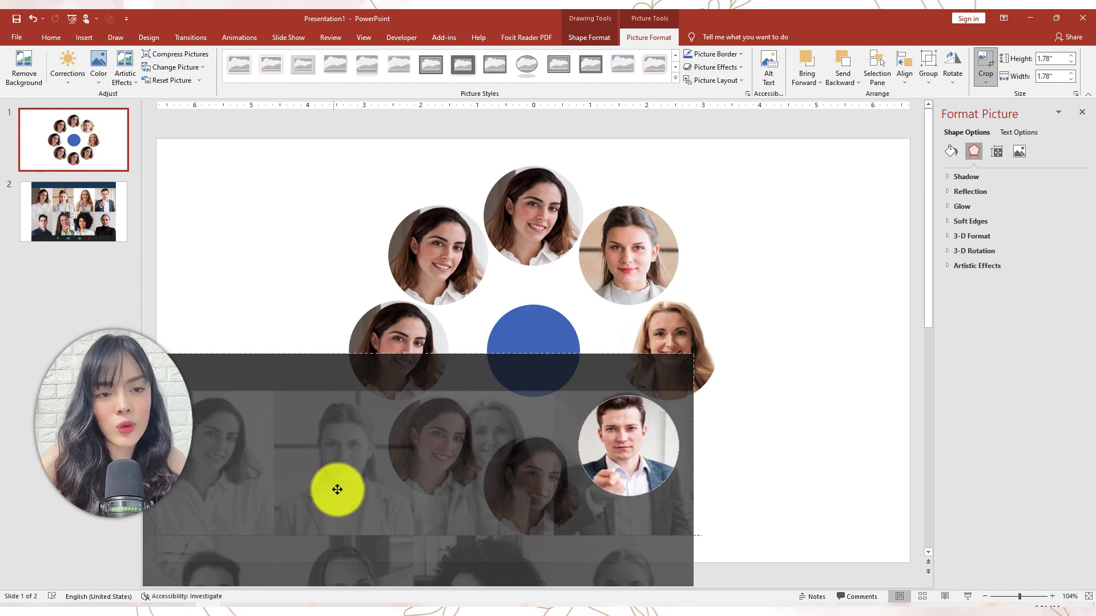
- Recrop the bottom, bottom-left, middle-left and top-left portraits to show other faces
double_click(530, 485)
mouse_move(531, 485)
left_mouse_down()
mouse_move(689, 311)
mouse_move(696, 347)
left_mouse_up()
left_click(428, 435)
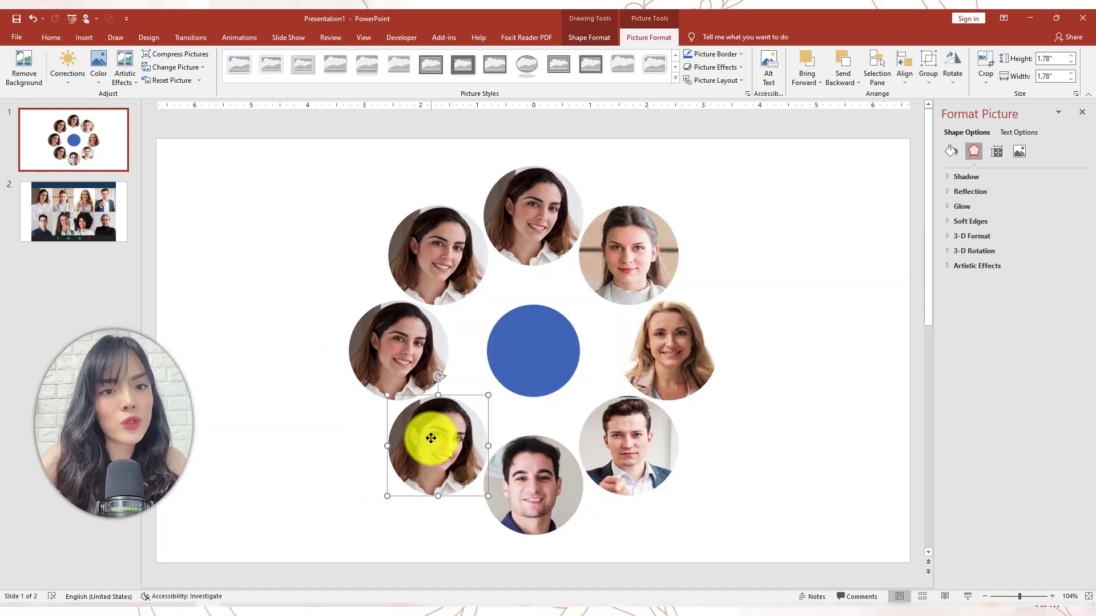
double_click(428, 435)
mouse_move(428, 435)
left_mouse_down()
mouse_move(392, 289)
mouse_move(325, 291)
mouse_move(481, 200)
left_mouse_up()
double_click(397, 349)
mouse_move(398, 349)
left_mouse_down()
mouse_move(548, 430)
mouse_move(486, 378)
mouse_move(309, 342)
left_mouse_up()
left_click(721, 311)
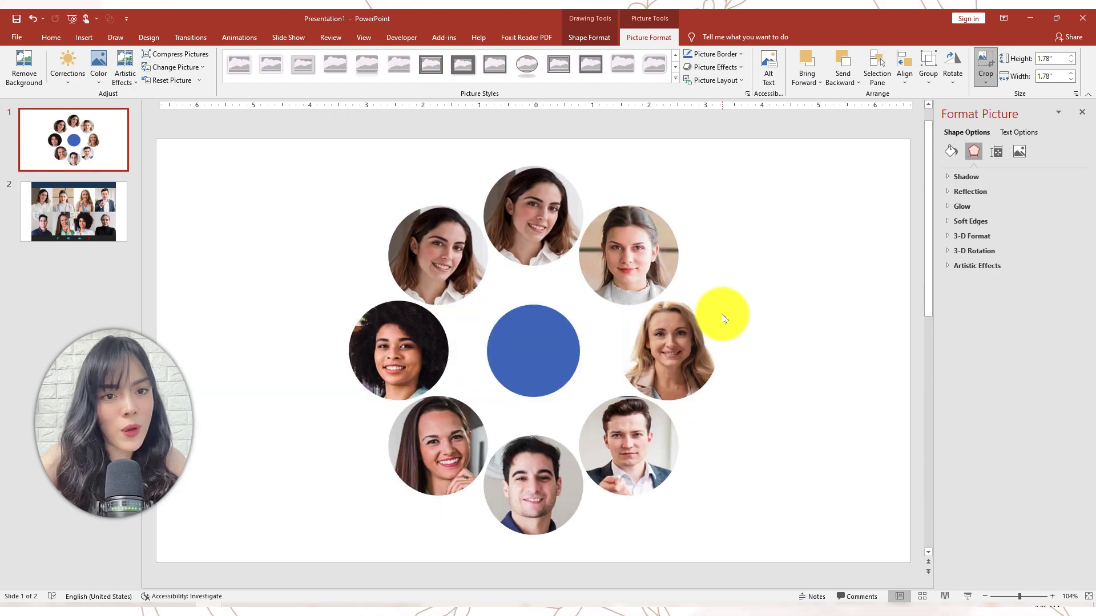
double_click(436, 253)
mouse_move(436, 252)
left_mouse_down()
mouse_move(215, 269)
mouse_move(517, 268)
left_mouse_up()
left_click(782, 177)
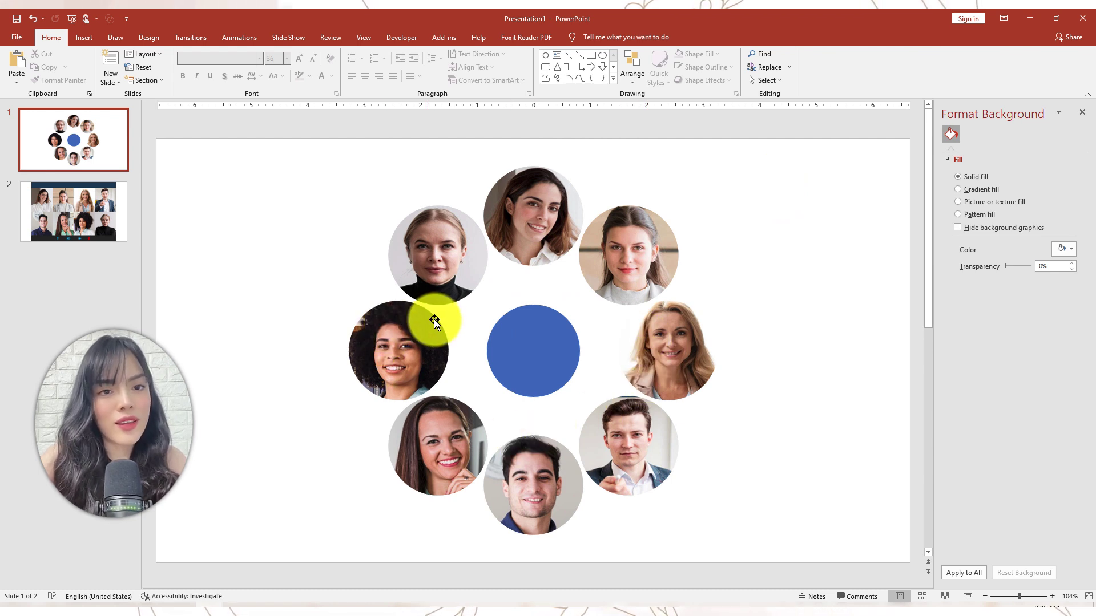
- Convert the blue centre circle into an Up Arrow shape, then delete that blue arrow
left_click(523, 358)
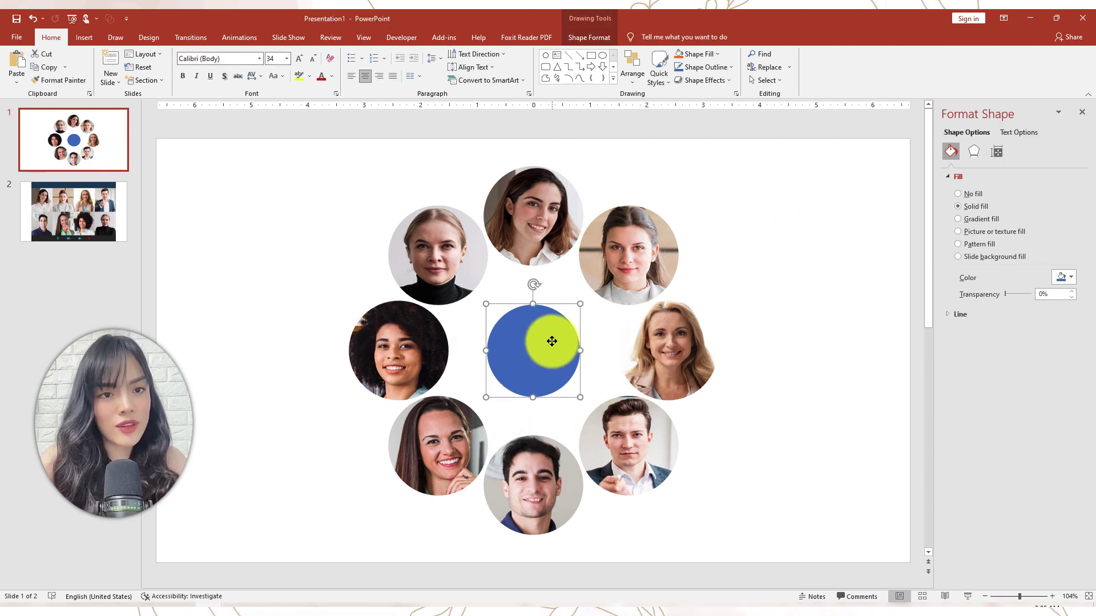
left_click(591, 37)
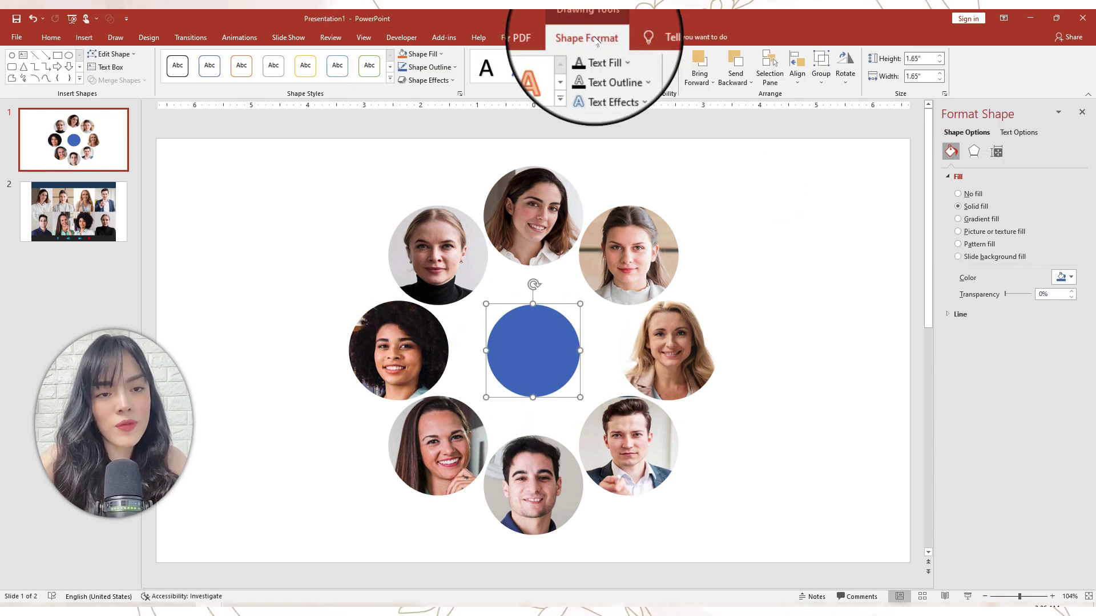
left_click(112, 54)
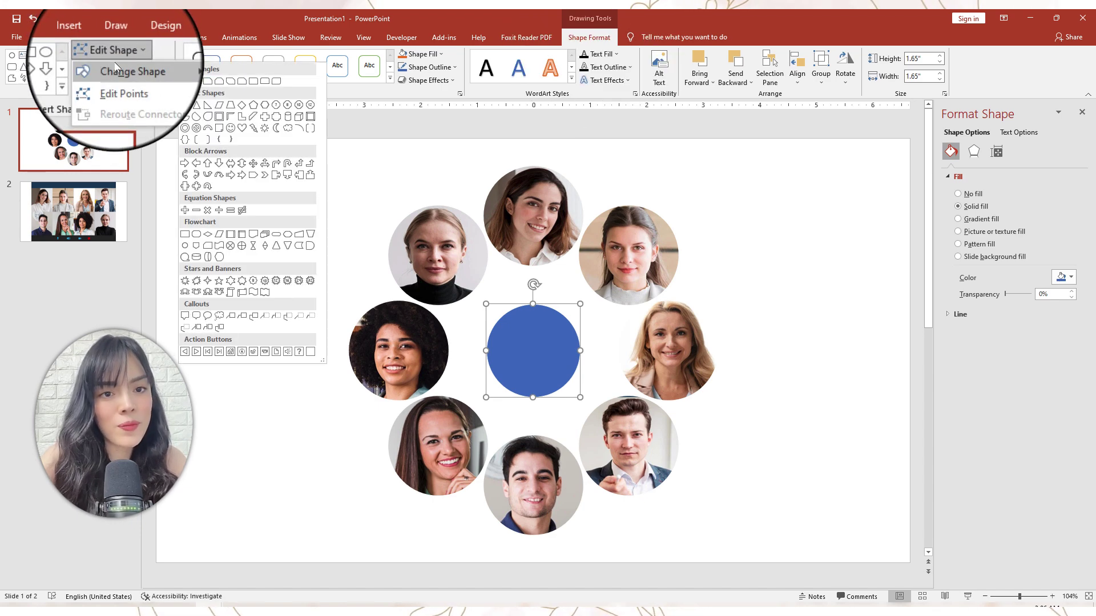
mouse_move(127, 68)
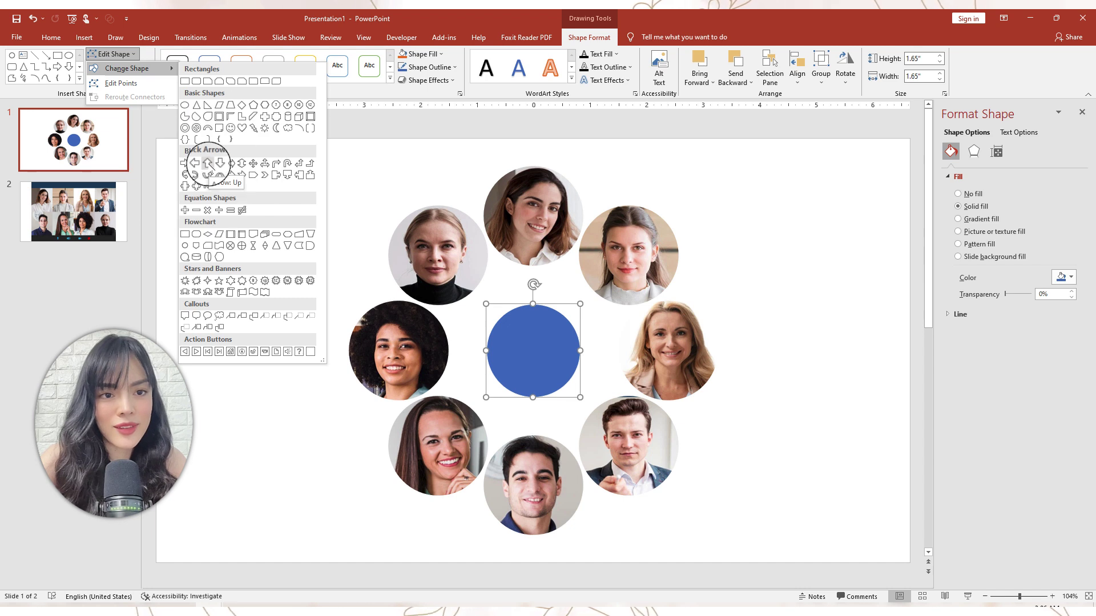
left_click(209, 165)
mouse_move(488, 350)
left_mouse_down()
mouse_move(498, 334)
mouse_move(577, 345)
mouse_move(492, 349)
left_mouse_up()
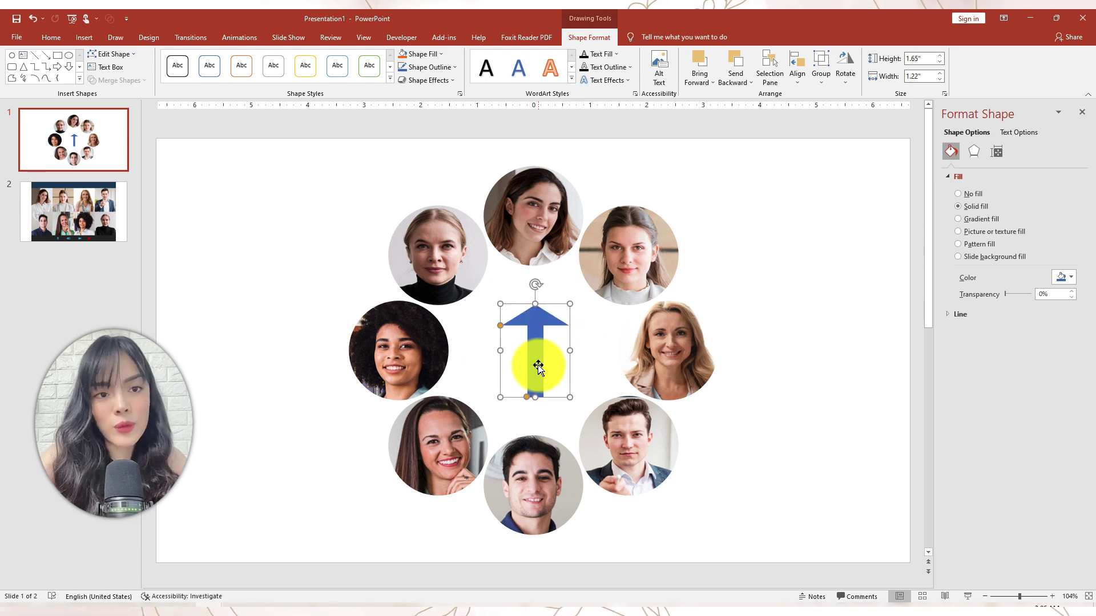
left_click(417, 577)
left_click_drag(541, 361, 541, 356)
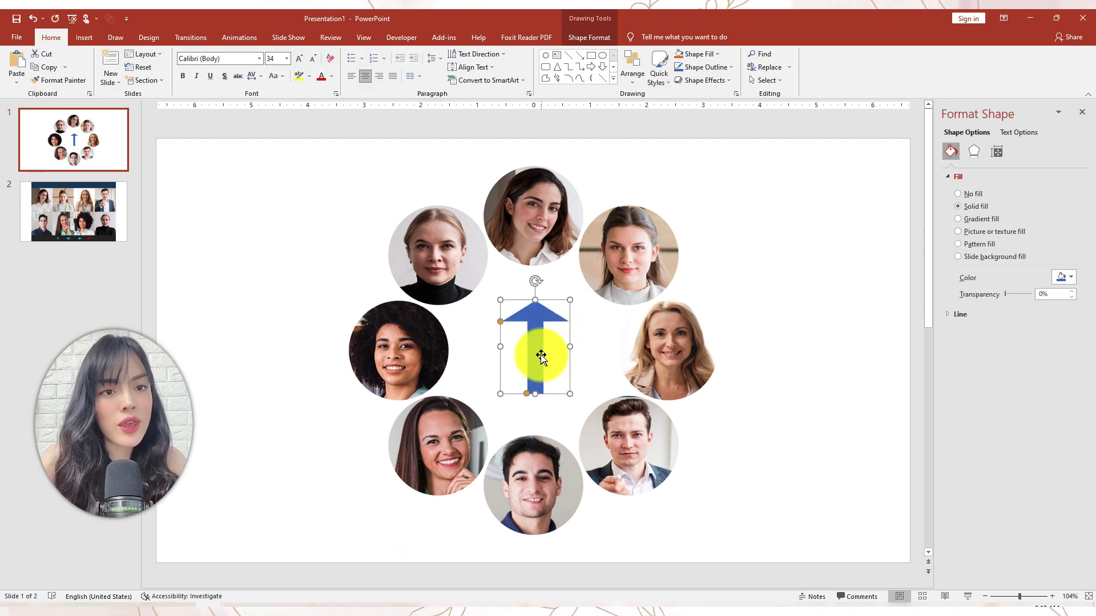
key("Delete")
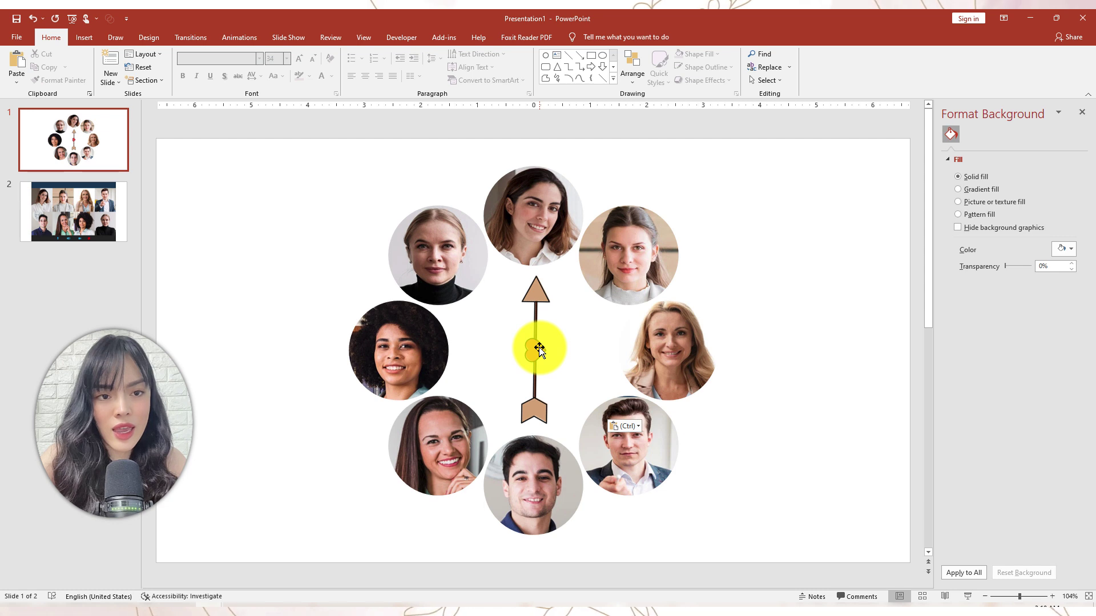
- Select the brown arrow picture at the centre of the faces
left_click(539, 349)
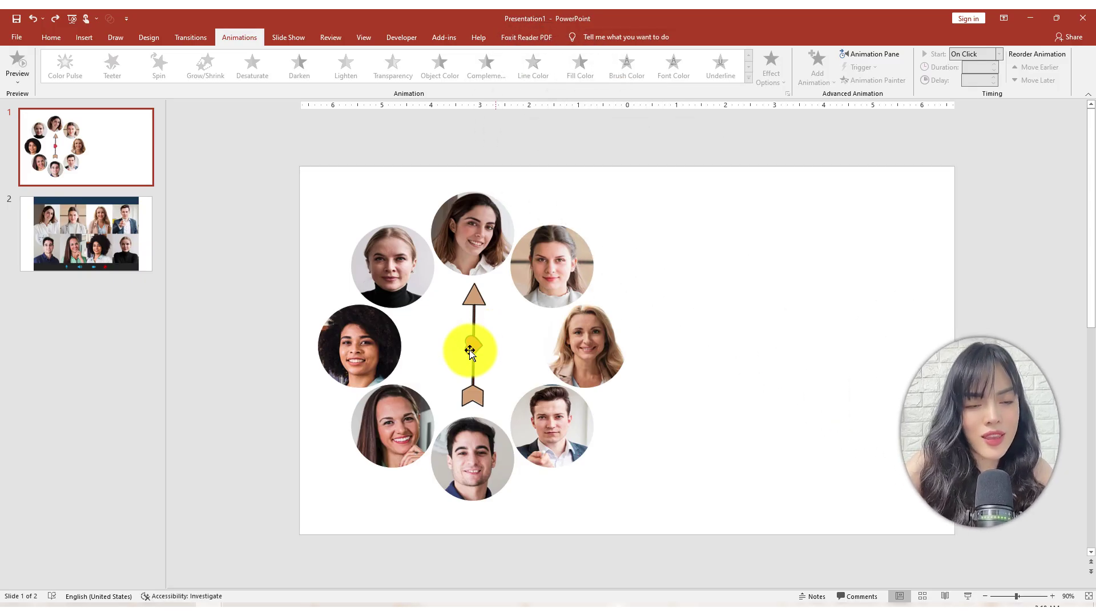
- Give the centre arrow a Spin emphasis animation
left_click(469, 351)
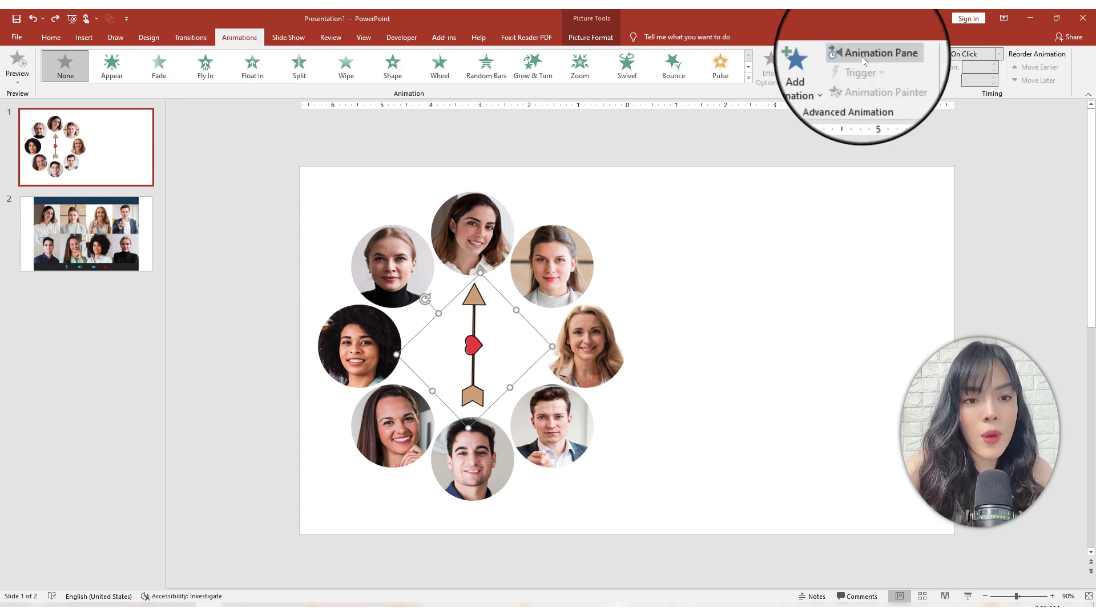
left_click(864, 53)
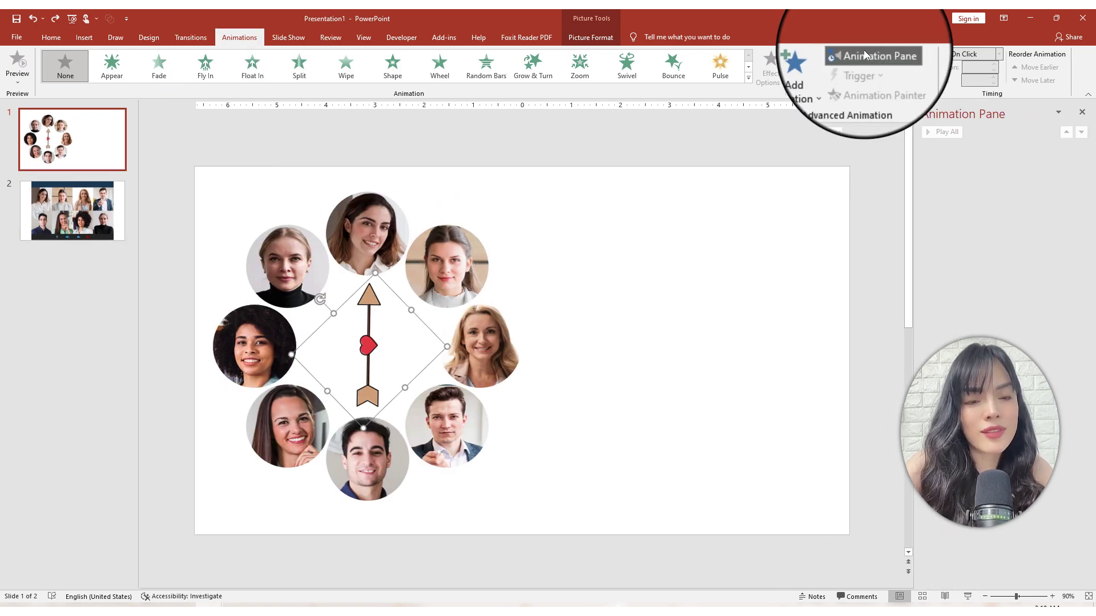
left_click(816, 67)
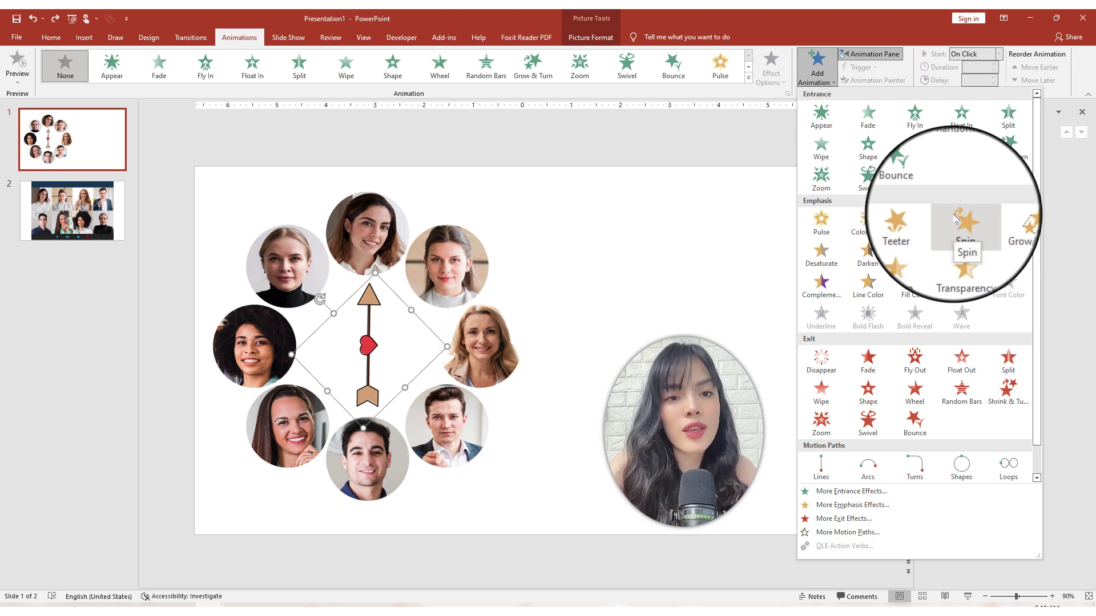
left_click(954, 219)
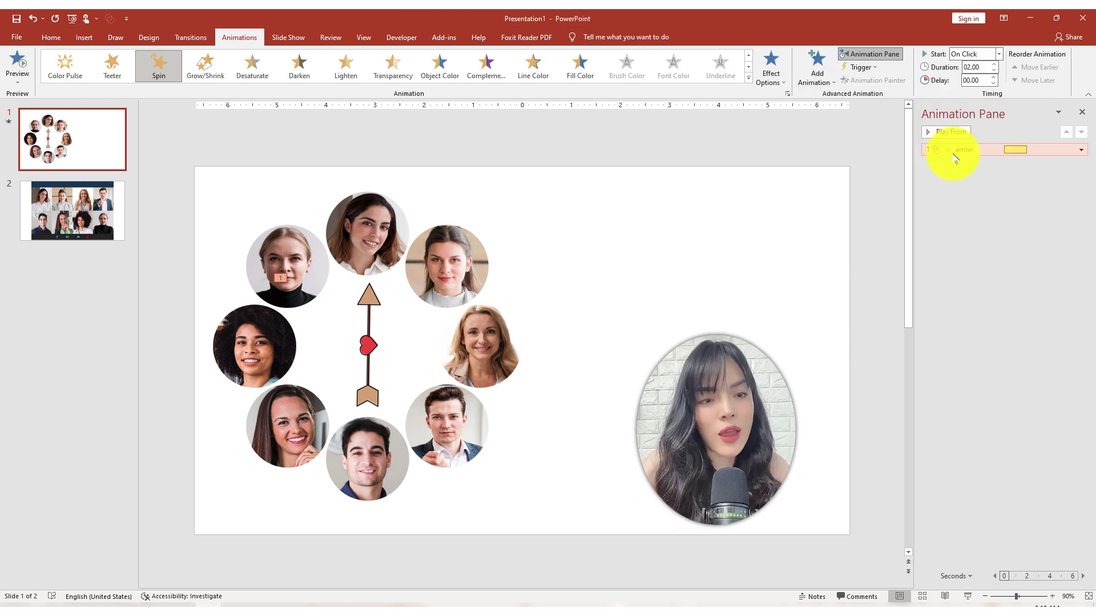
- Set the Spin amount to Two Spins (720°), adjust its repeat option, and preview it
right_click(953, 156)
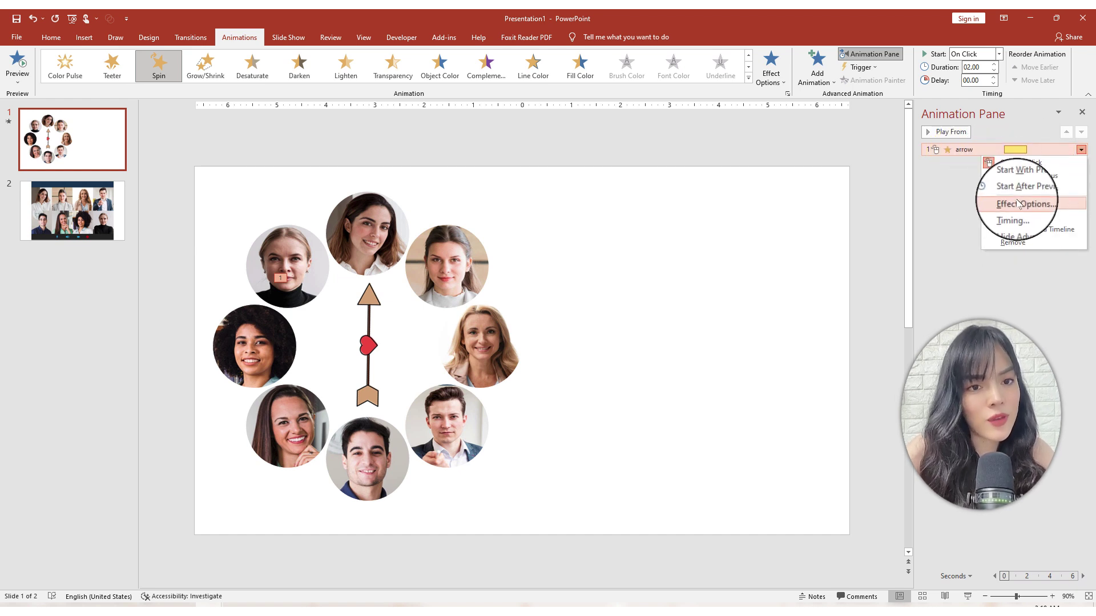
left_click(1016, 204)
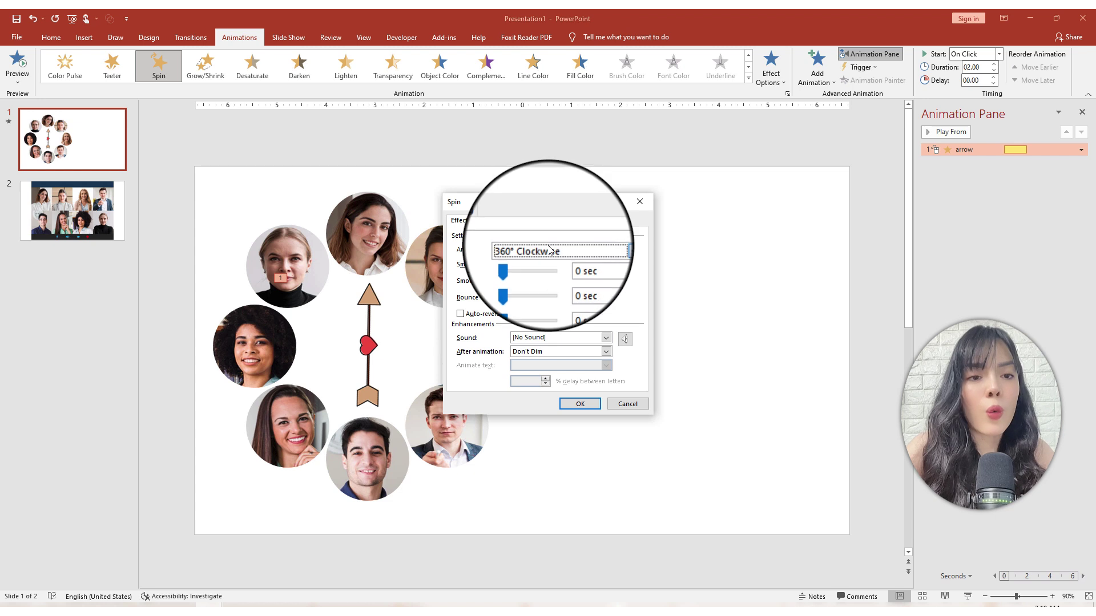
left_click(552, 249)
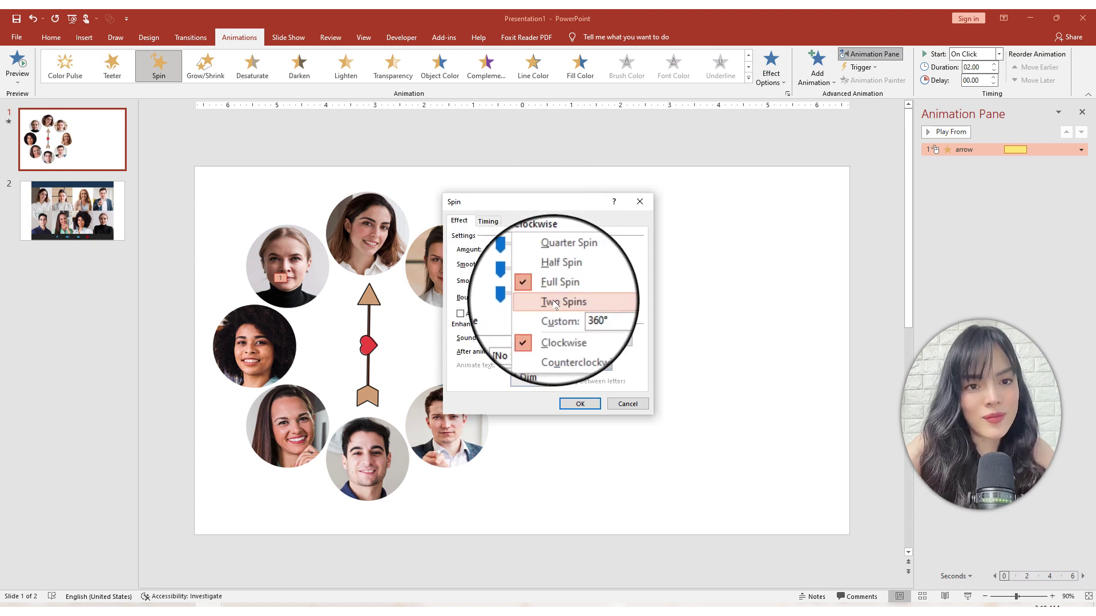
left_click(548, 297)
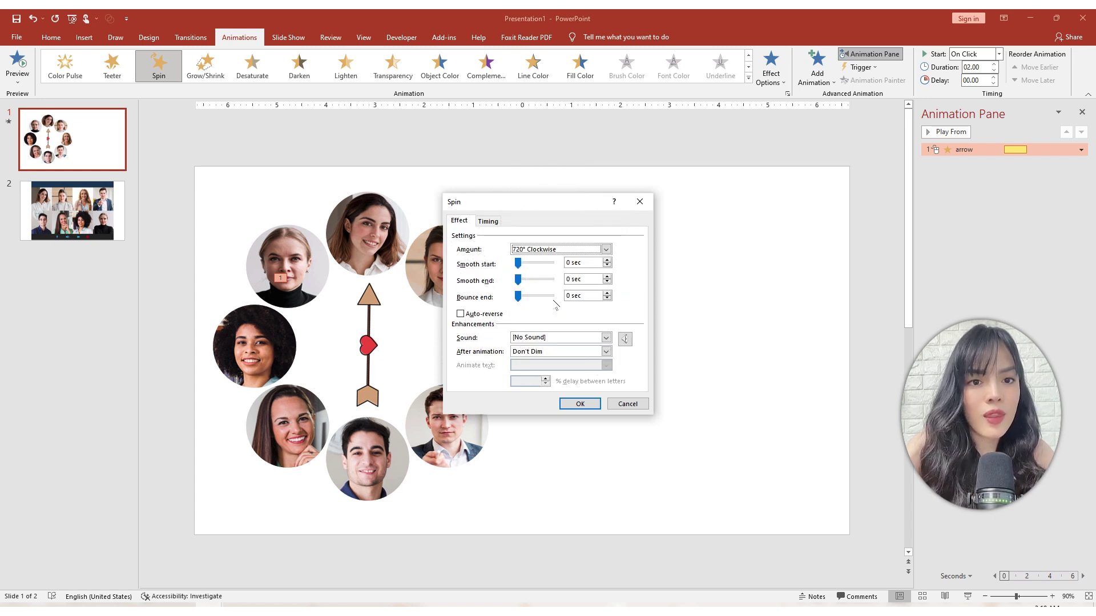
left_click(490, 221)
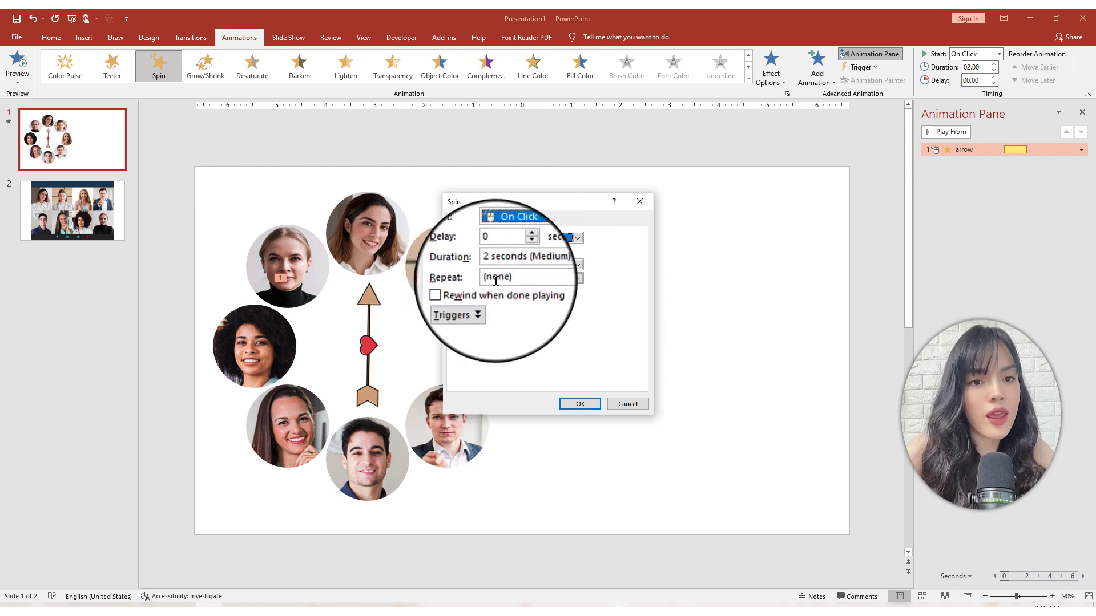
left_click(496, 278)
left_click(510, 335)
left_click(576, 403)
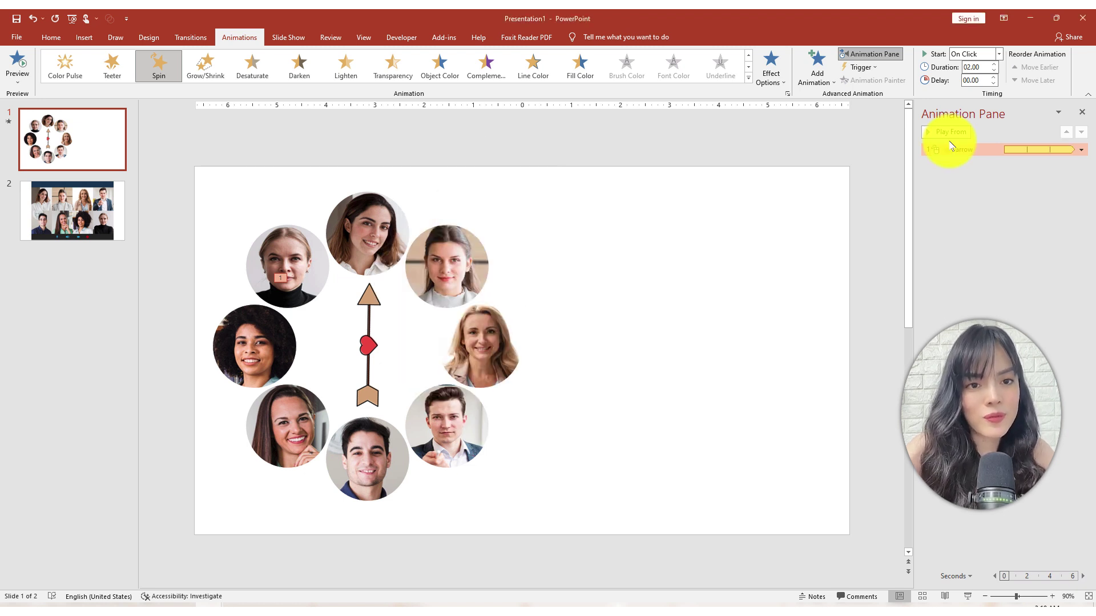
left_click(944, 132)
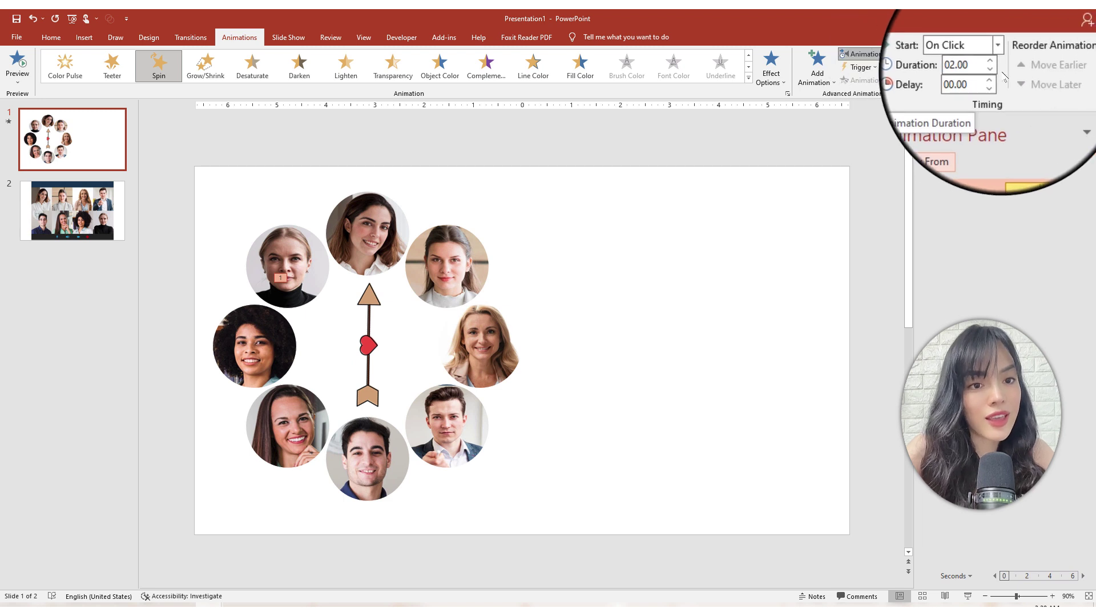
- Shorten the spin duration to 1.25 seconds
left_click(995, 71)
left_click(994, 72)
left_click(995, 71)
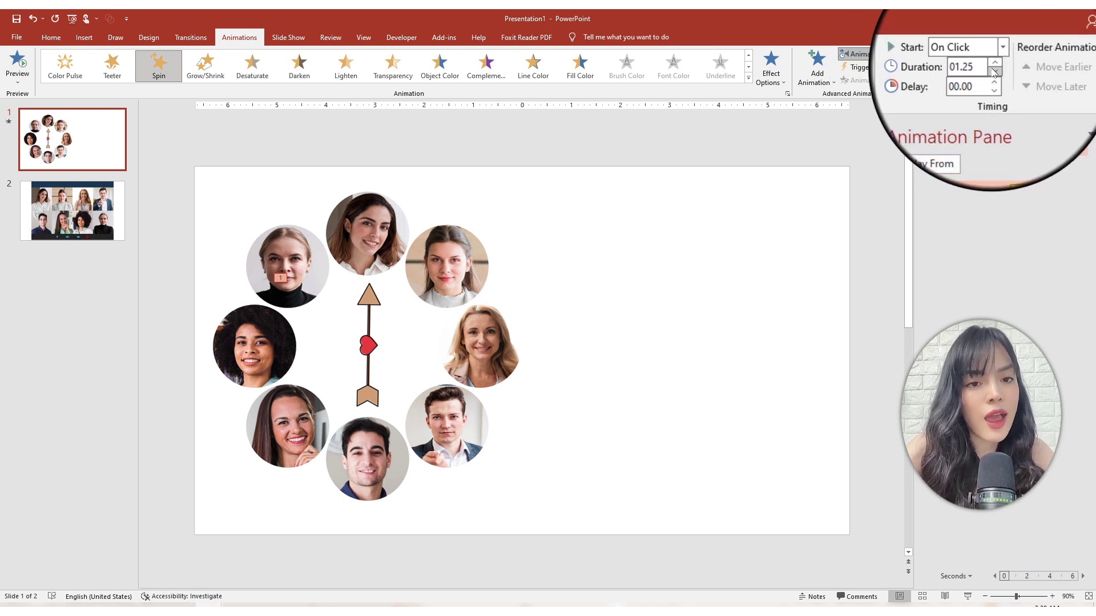
left_click(995, 72)
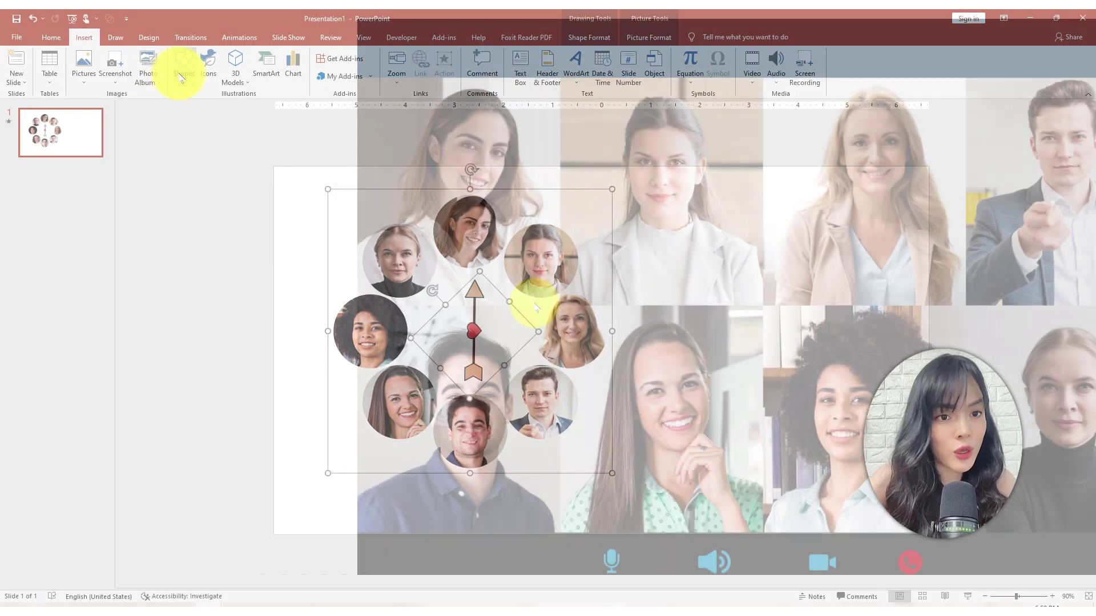
left_click(183, 66)
- Paste the wooden SPIN picture to the right of the photo wheel
left_click(210, 108)
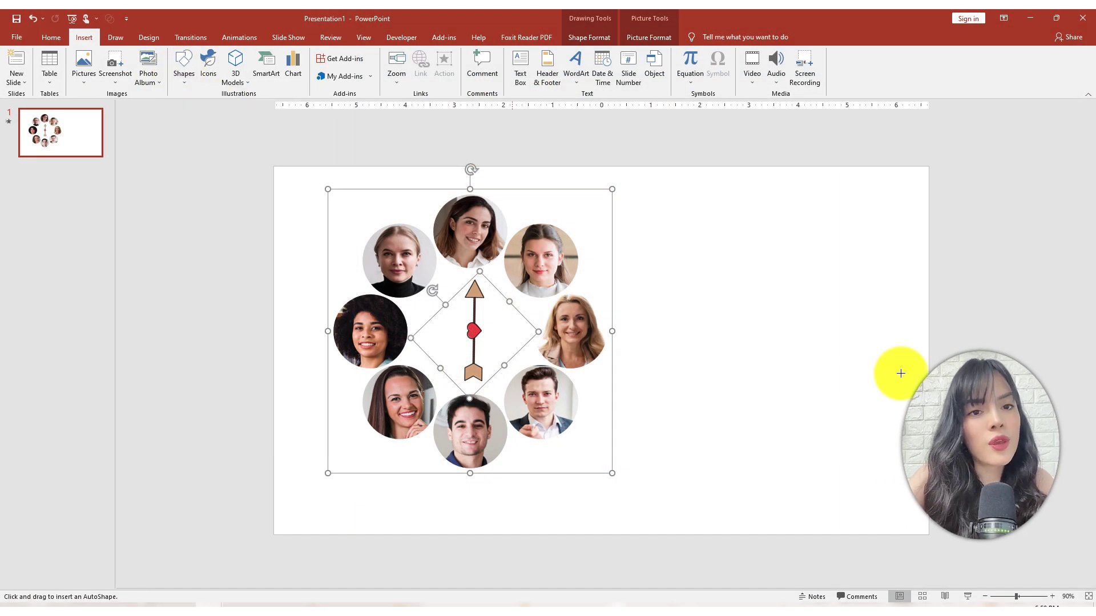
left_click_drag(670, 293, 807, 337)
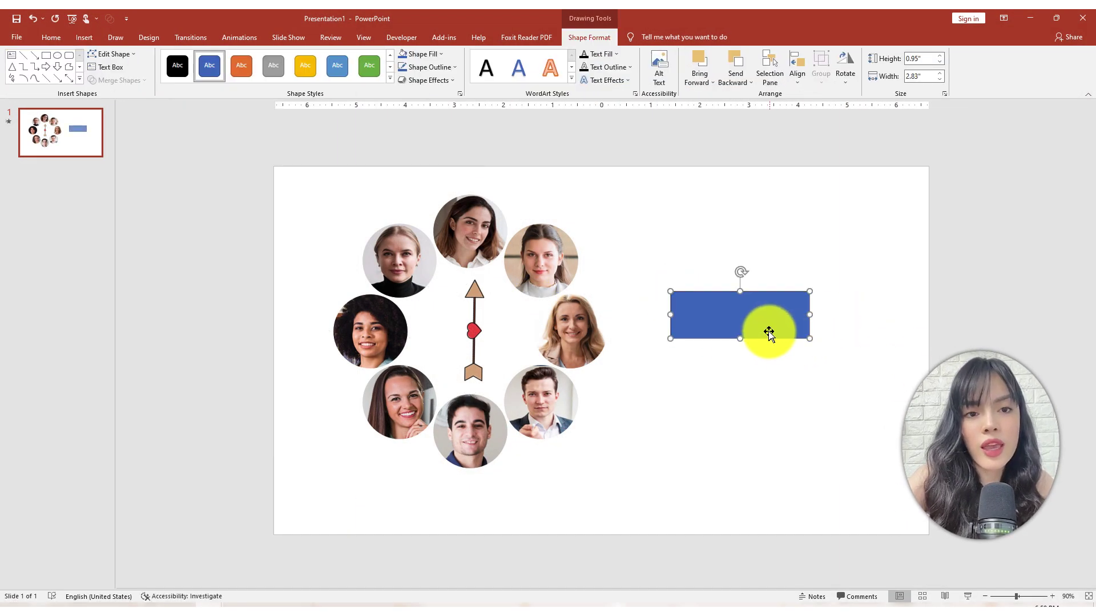
key("Delete")
key("ctrl+v")
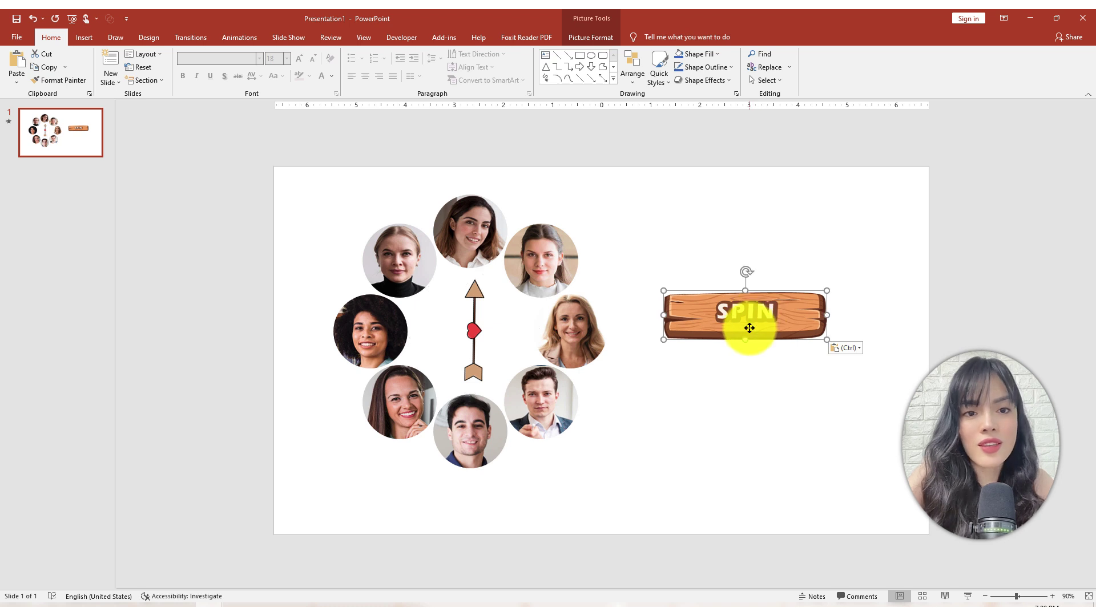
- Rename the picture Picture 90 to 'spin' in the Selection Pane
left_click(632, 71)
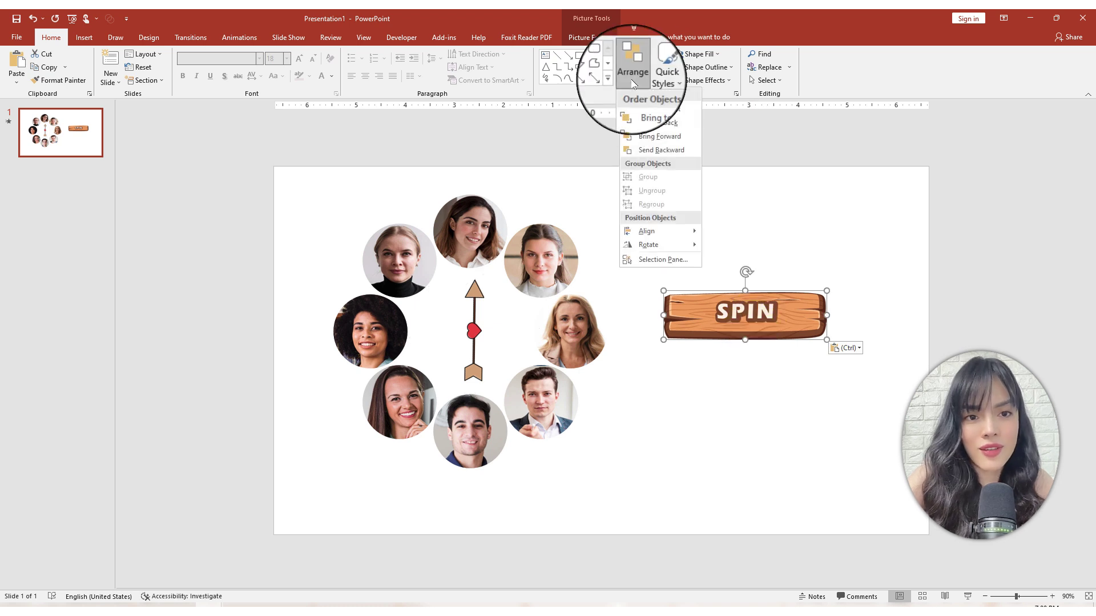
left_click(661, 260)
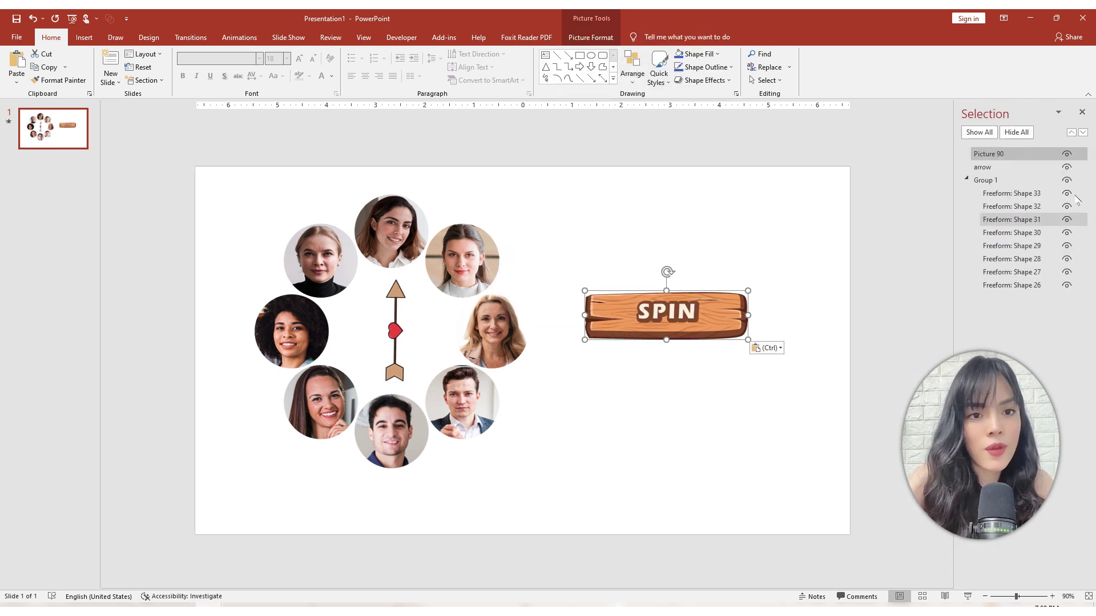
double_click(993, 154)
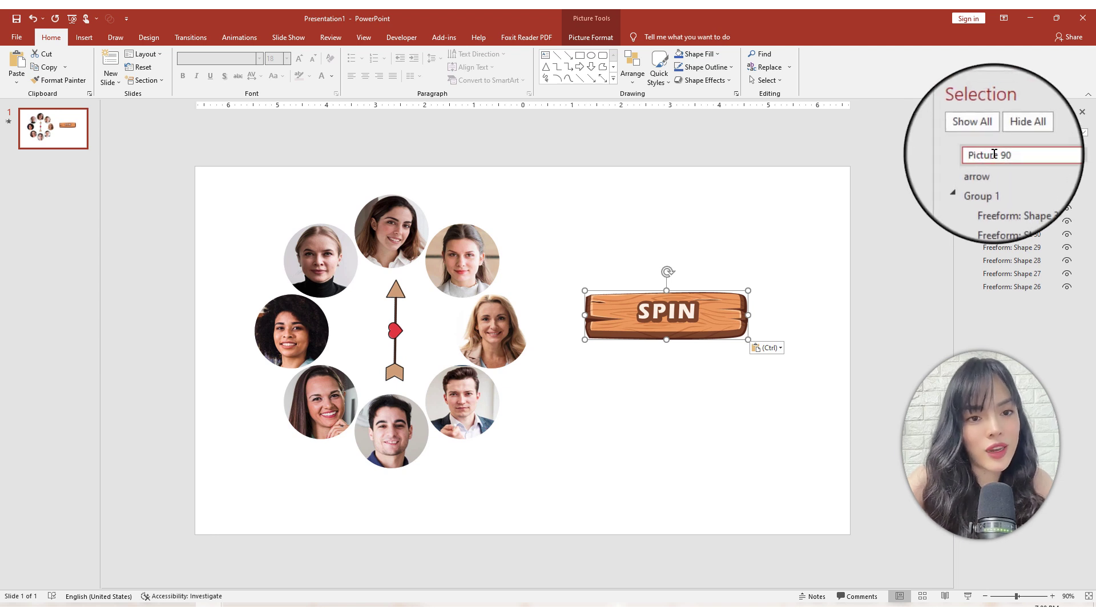
type("spin")
key("Return")
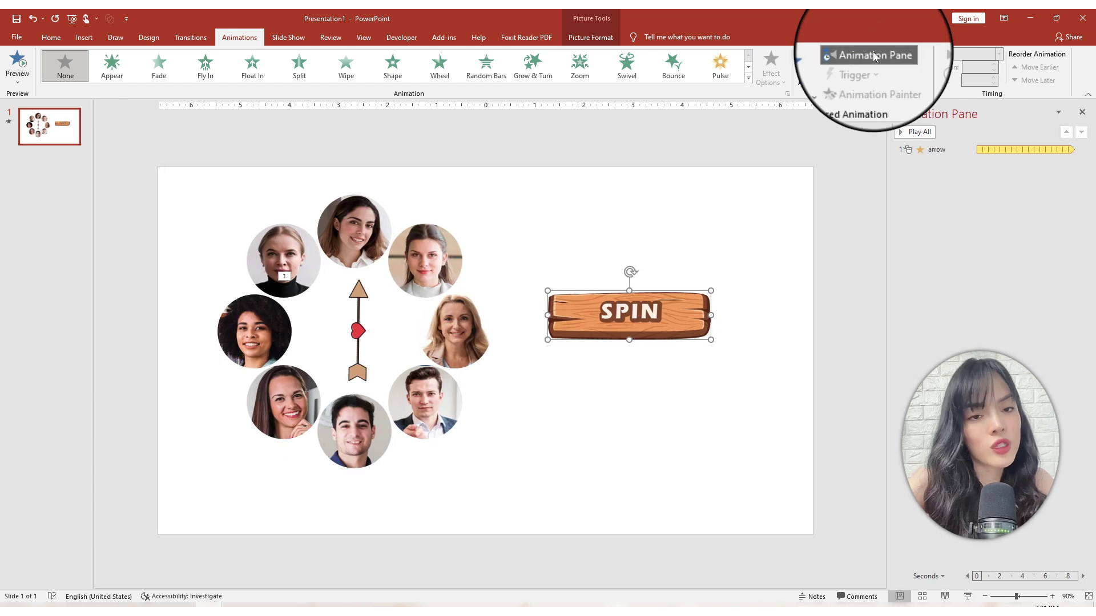
- Trigger the arrow's spin on click of the spin picture, and test it in a slide show
left_click(942, 151)
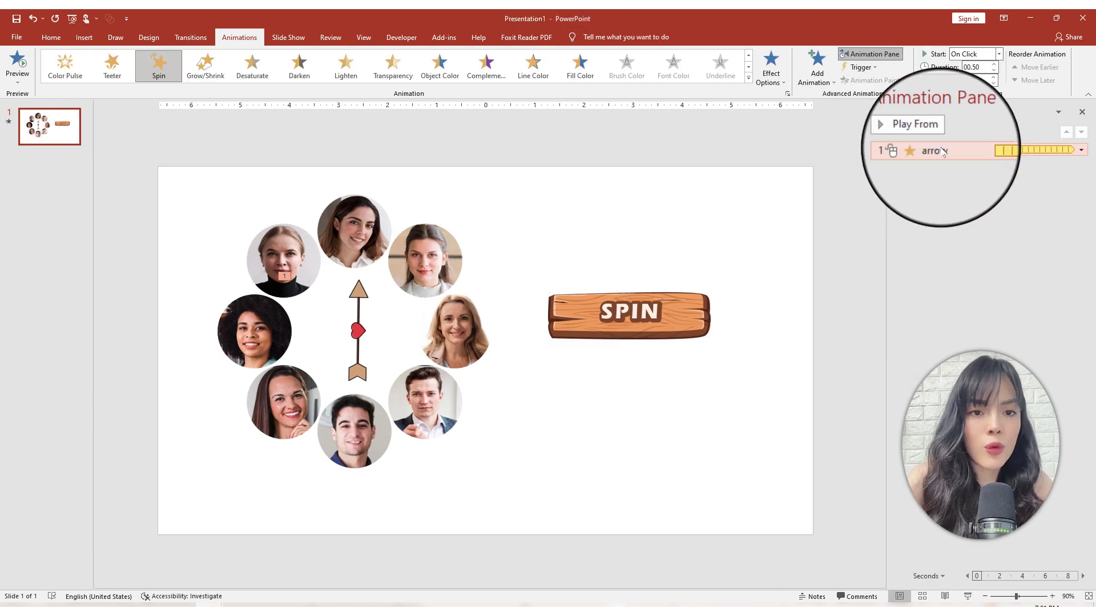
left_click(1081, 149)
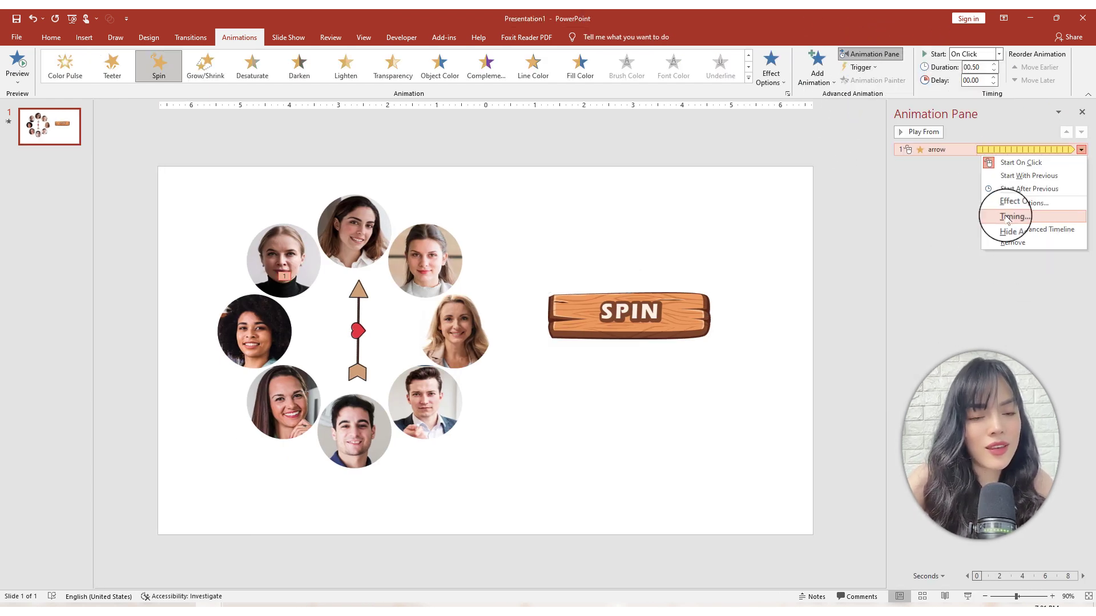
left_click(1007, 218)
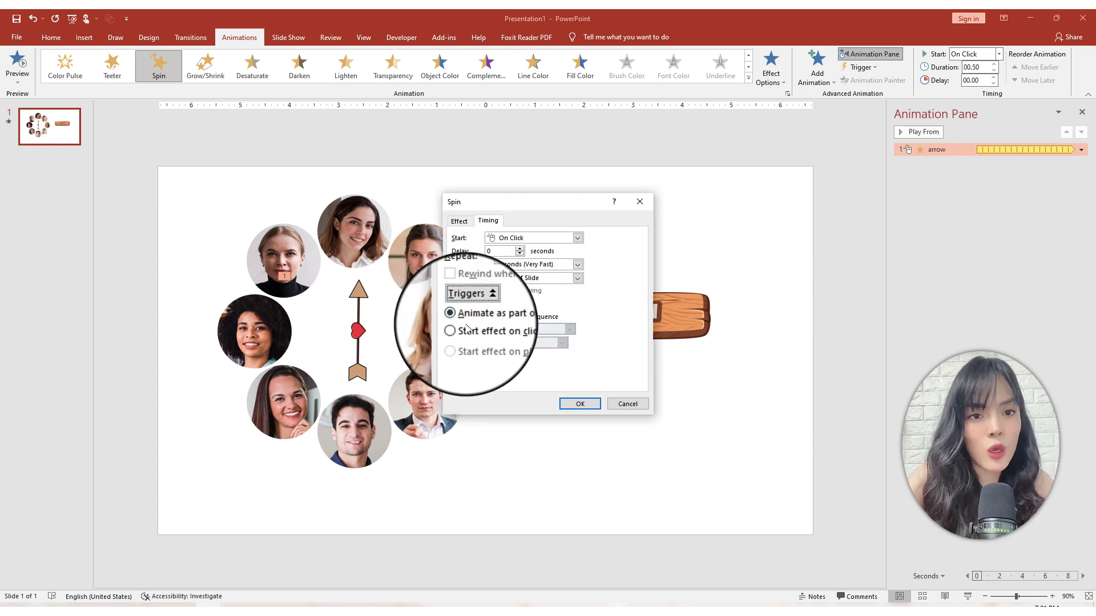
left_click(455, 328)
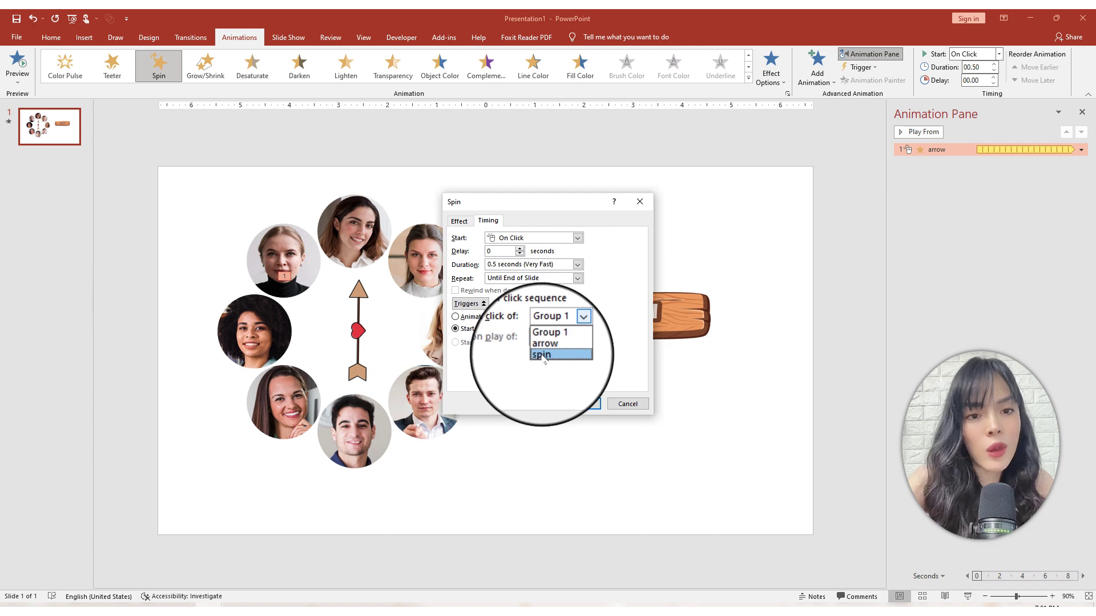
left_click(544, 354)
left_click(585, 407)
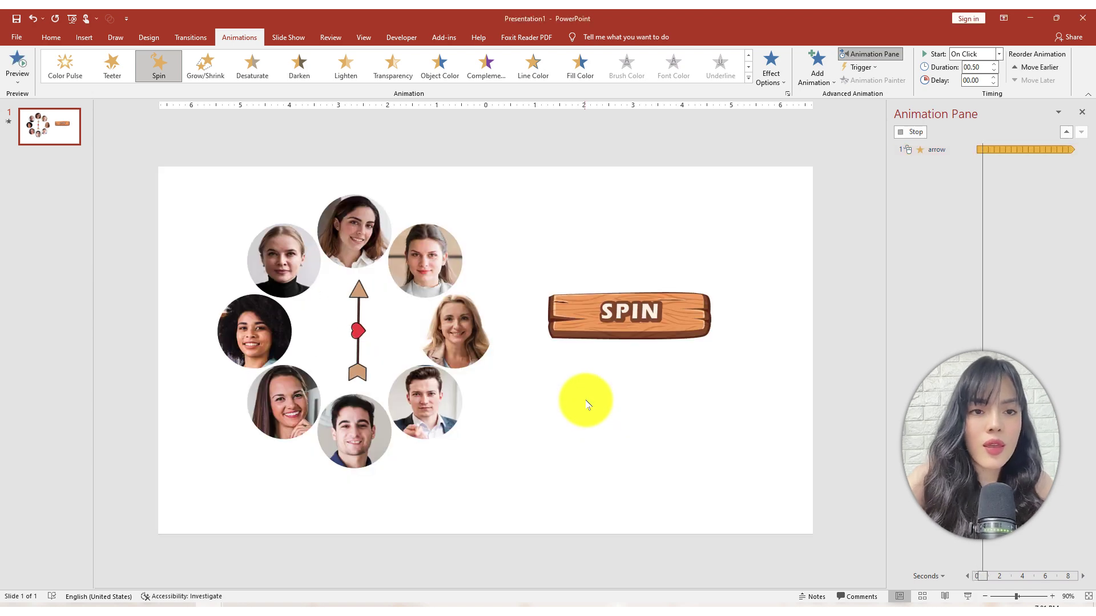
key("F5")
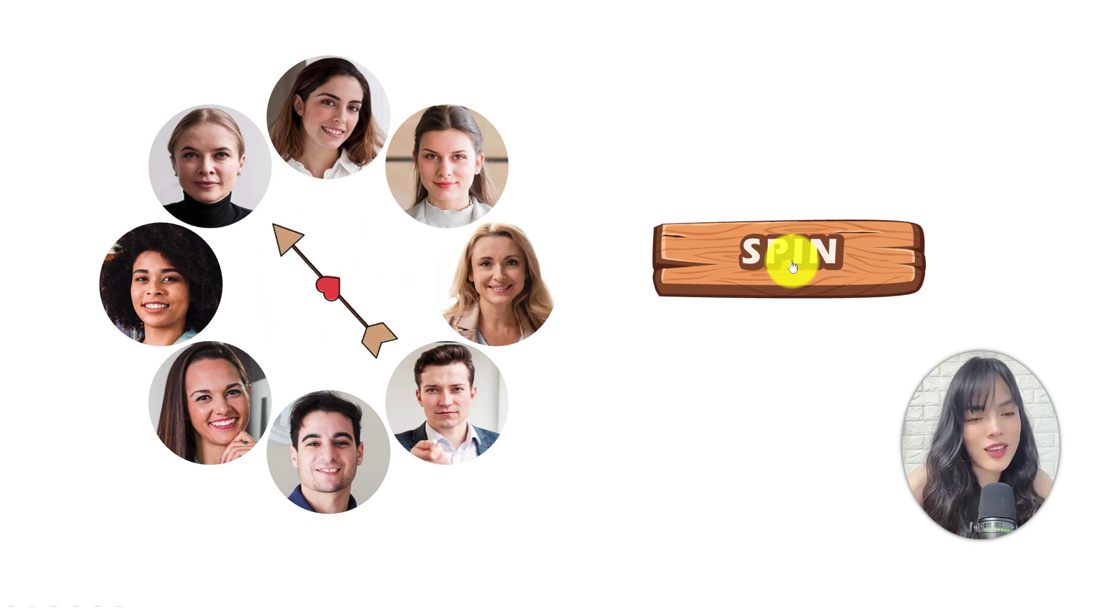
key("Escape")
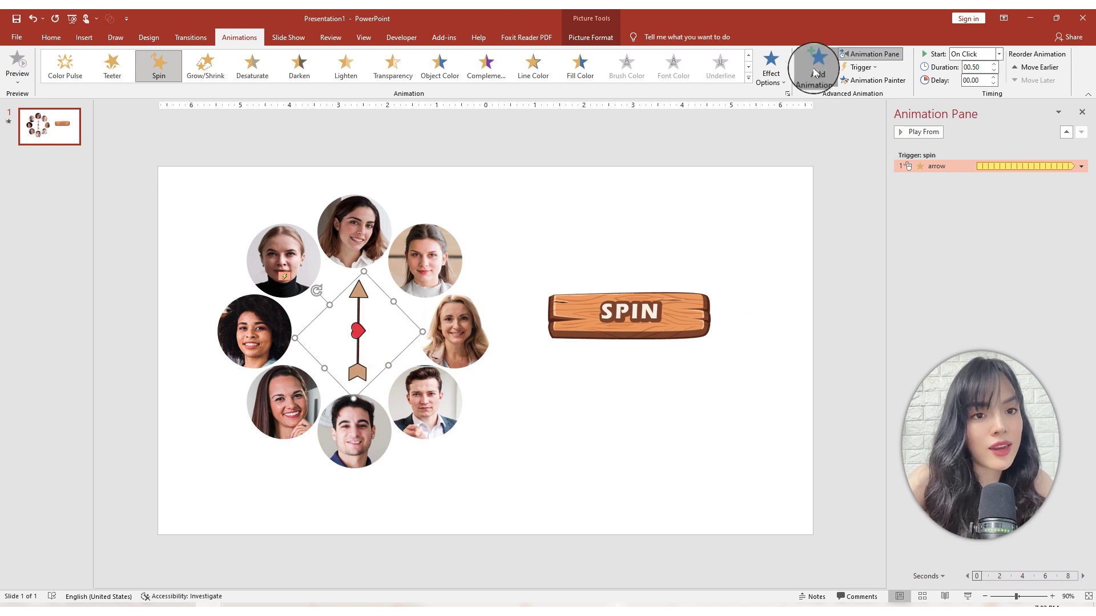
- Add an Appear entrance effect to the arrow, also triggered on click of spin
left_click(815, 73)
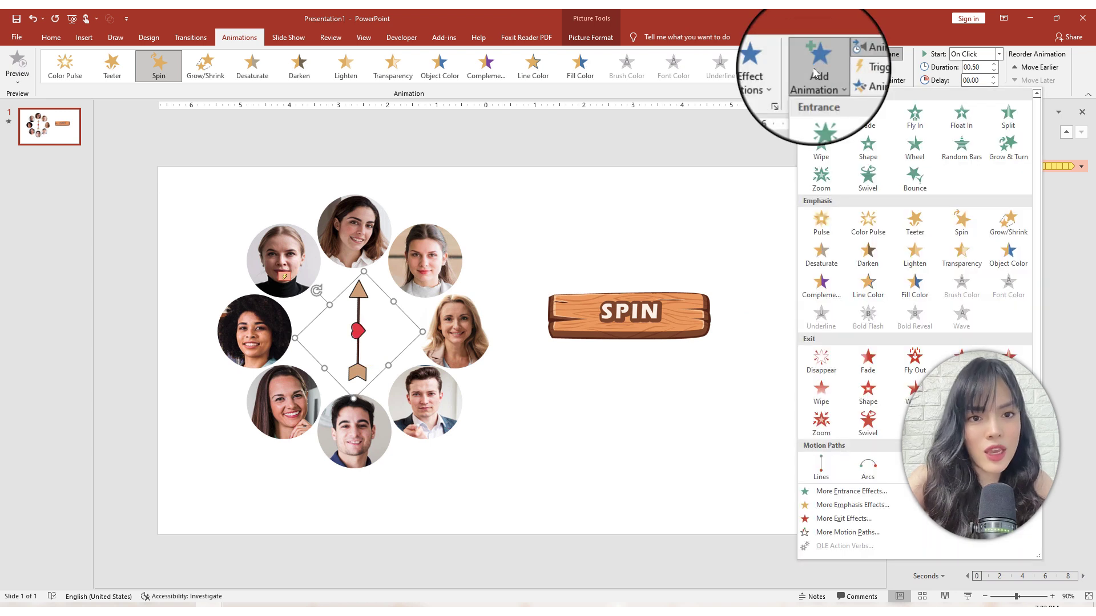
left_click(820, 117)
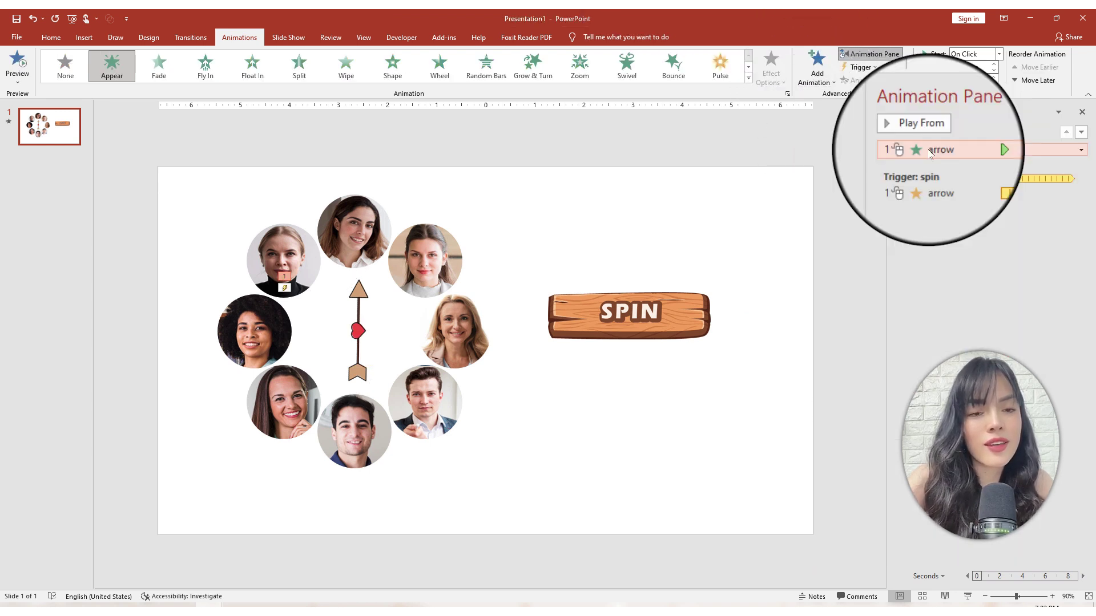
left_click(859, 67)
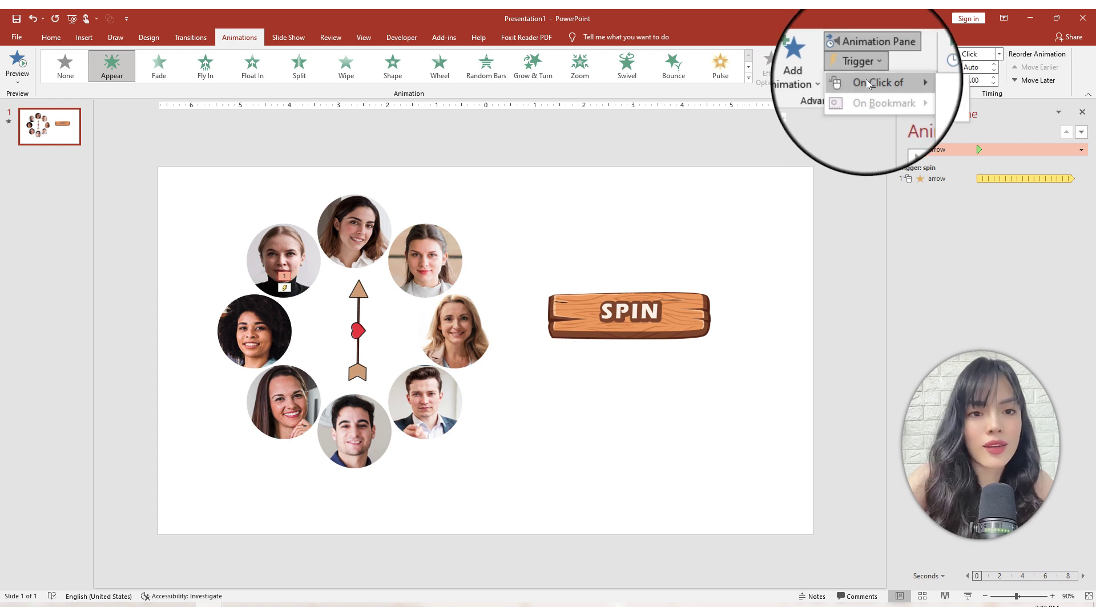
mouse_move(865, 67)
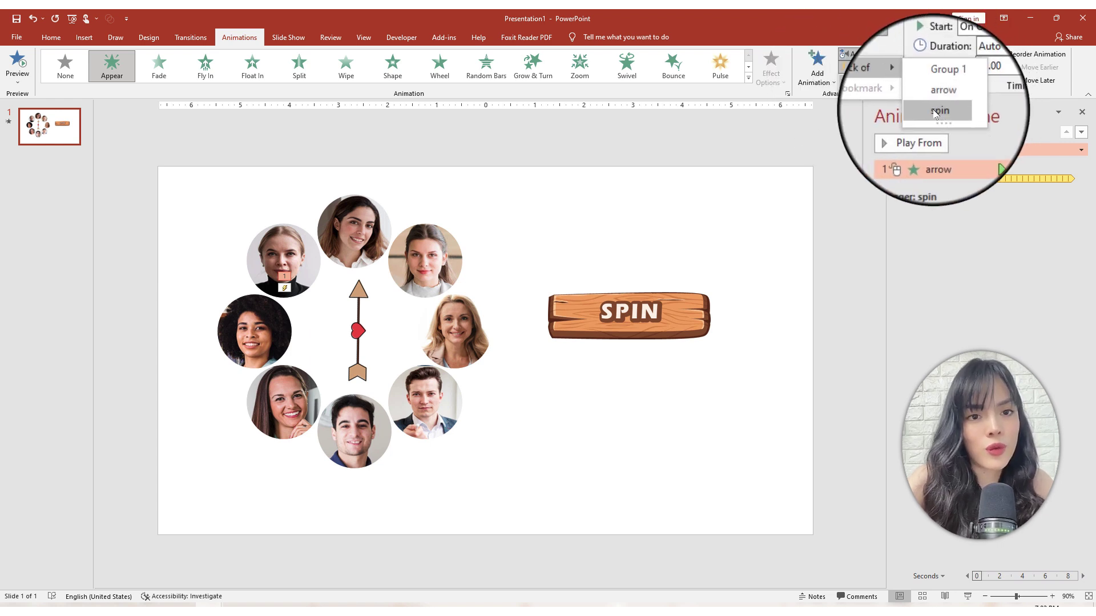
left_click(936, 112)
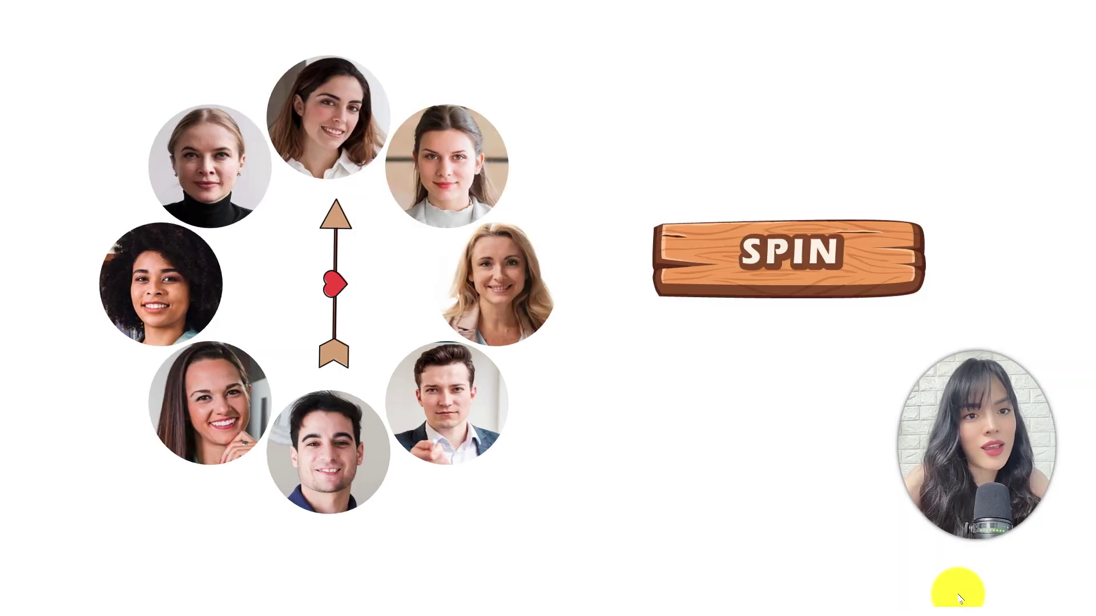
- Run the slide show and click SPIN to watch the arrow turn around the photos
left_click(967, 596)
left_click(790, 257)
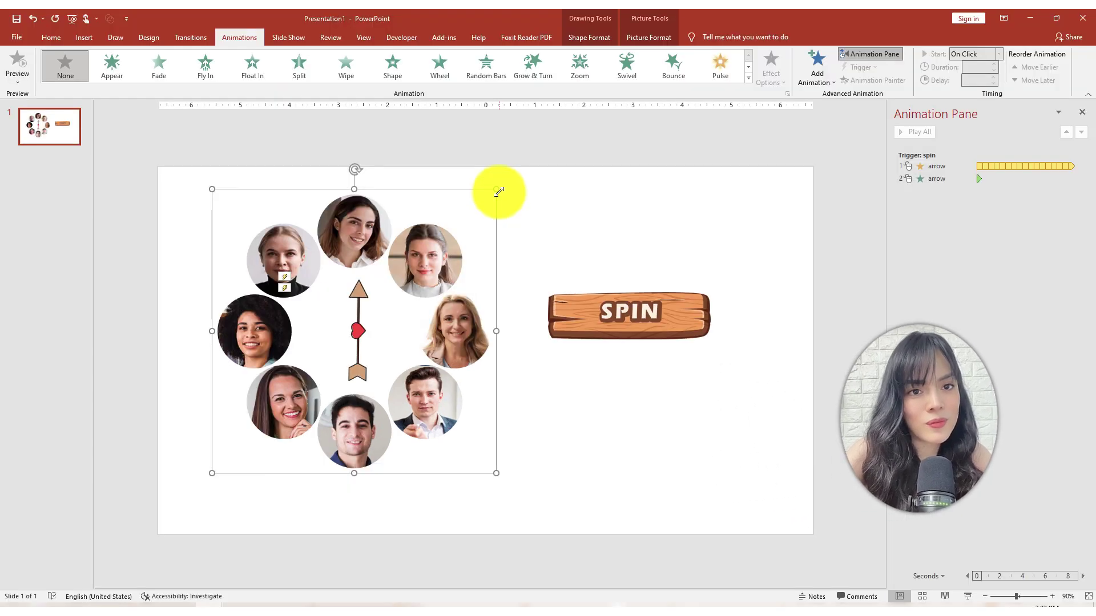
- Centre the arrow within the wheel and move the face wheel up and right
left_click(359, 334)
left_click(358, 334)
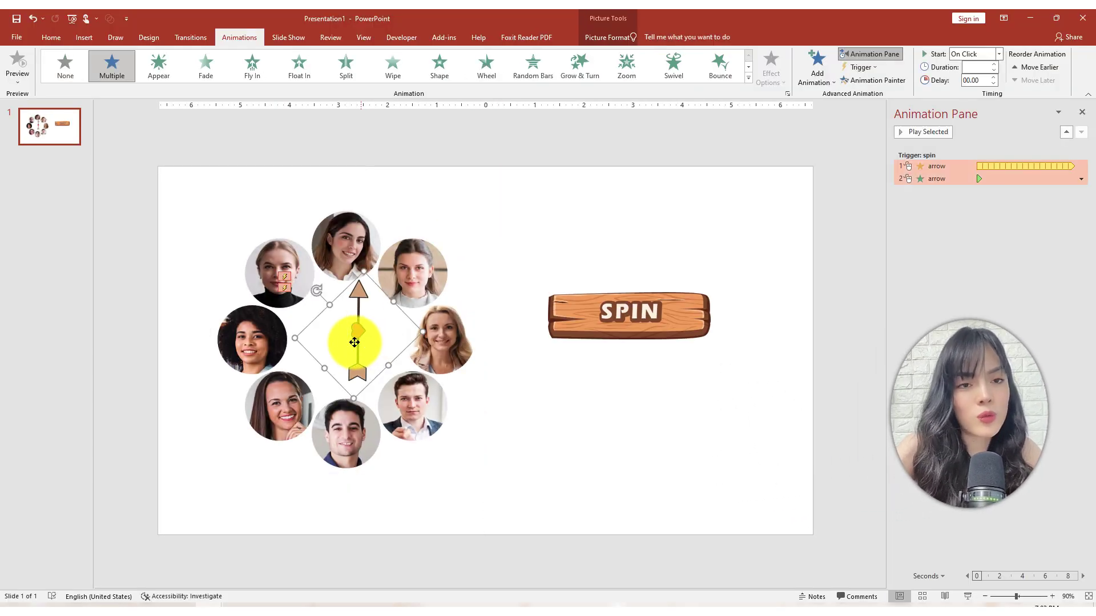
left_click_drag(359, 334, 345, 341)
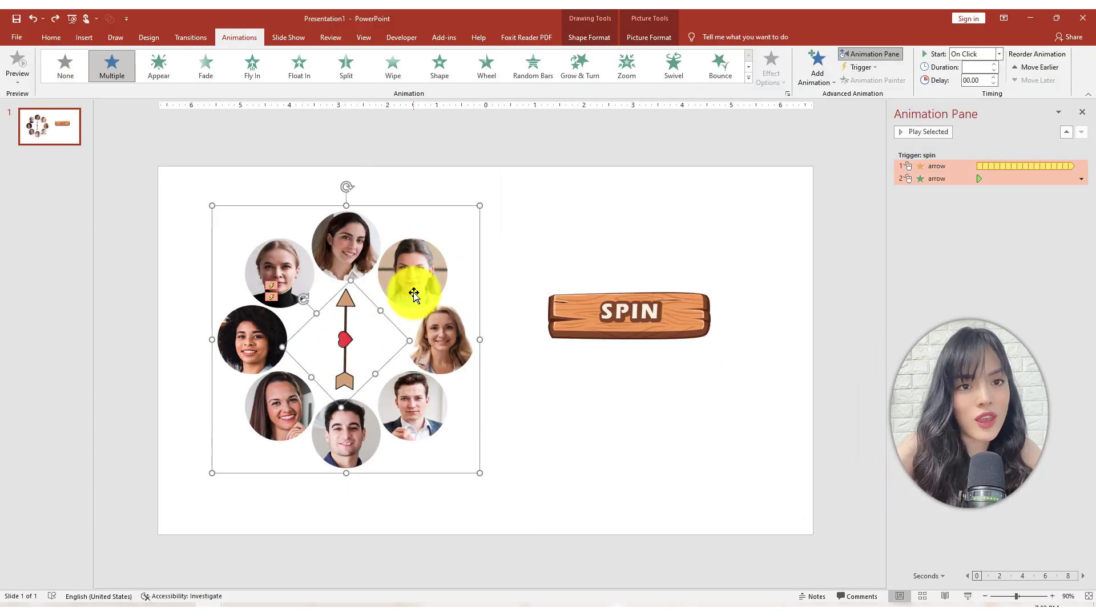
left_click_drag(414, 293, 429, 269)
left_click(496, 425)
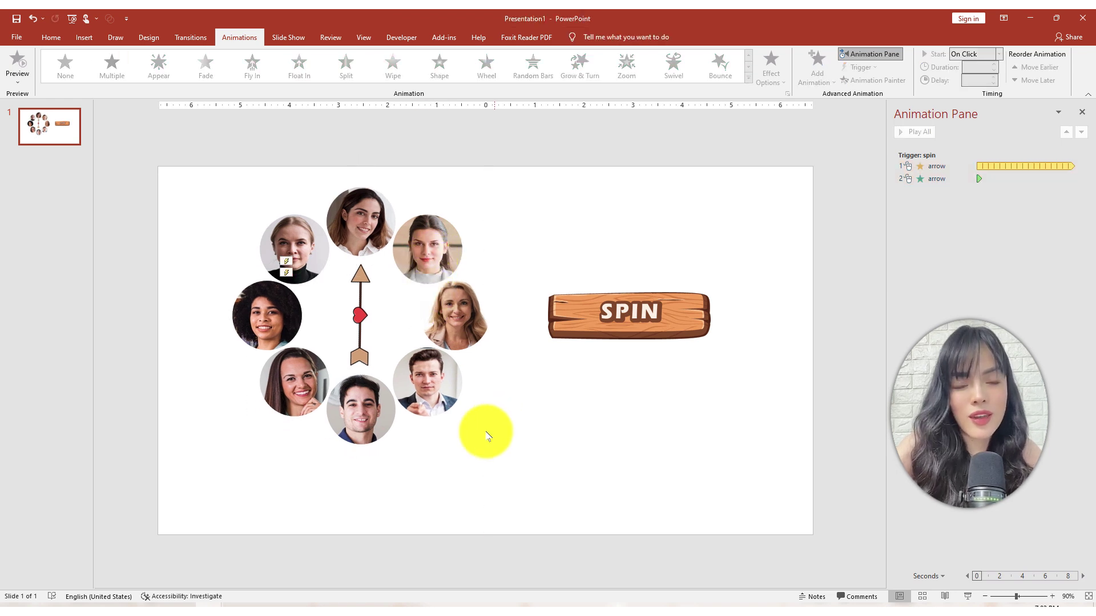
- Restore the wooden wall background, paste the SPIN sign and question board, and add a slide
key("ctrl+z")
key("ctrl+v")
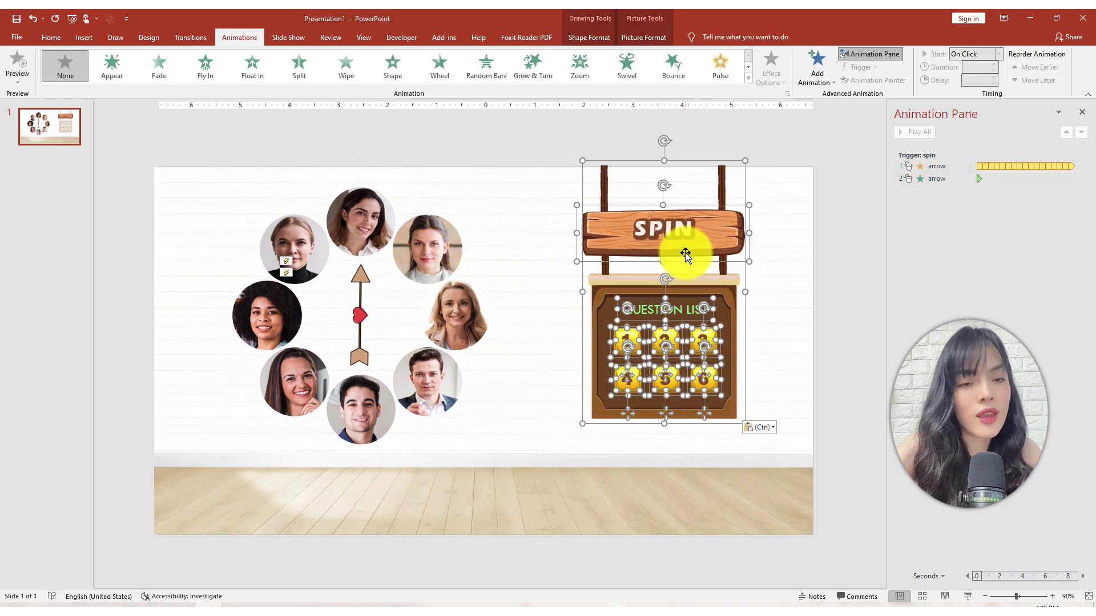
key("Escape")
key("ctrl+m")
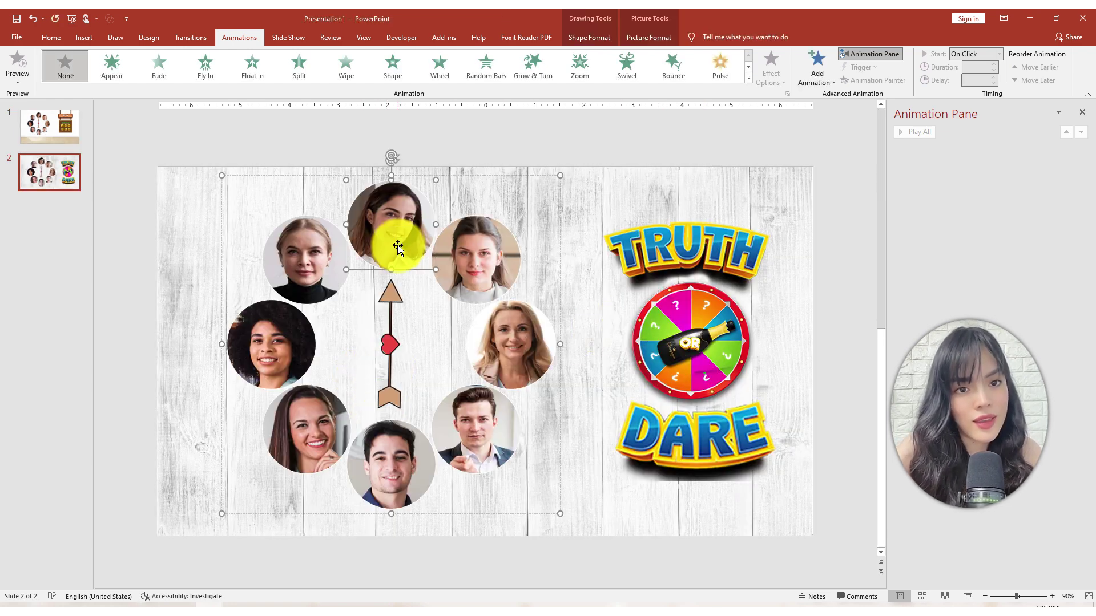
- Select the face photos and paste name labels onto the bottle caps
left_click(320, 275, "shift")
left_click(295, 327, "shift")
left_click(309, 425, "shift")
left_click(395, 460, "shift")
left_click(474, 428, "shift")
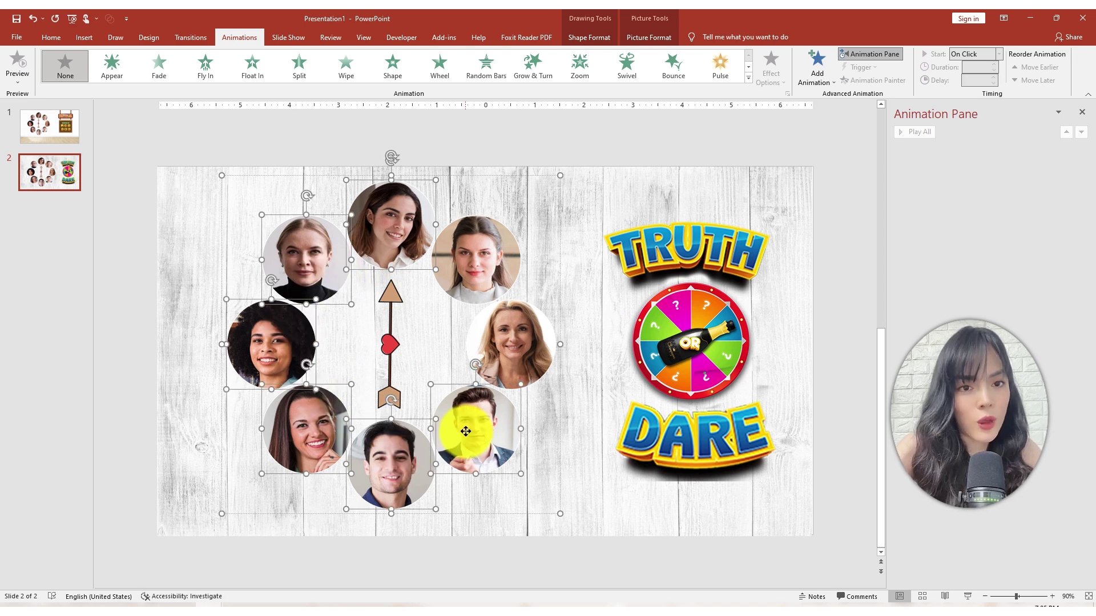
left_click(505, 343, "shift")
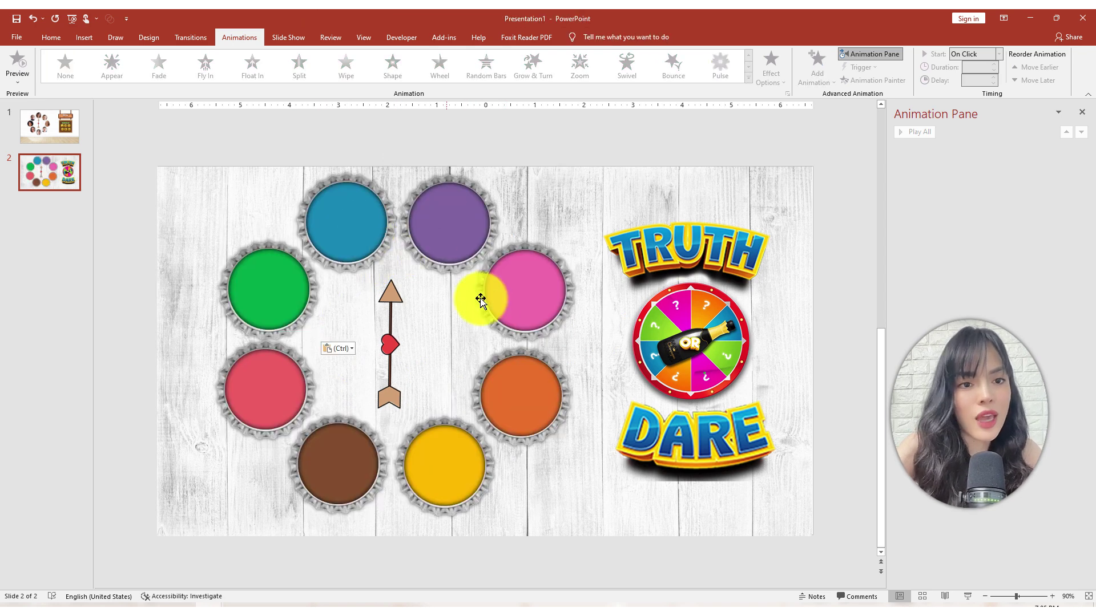
key("ctrl+v")
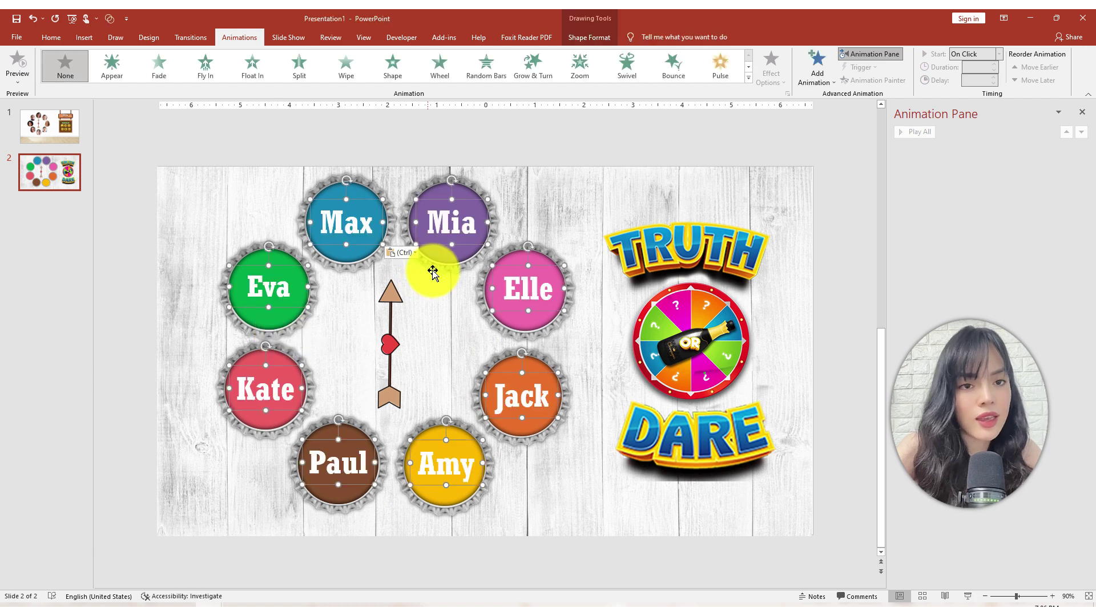
- Rotate the centre bottle diagonally and preview the number wheel's spin animation
left_click(388, 343)
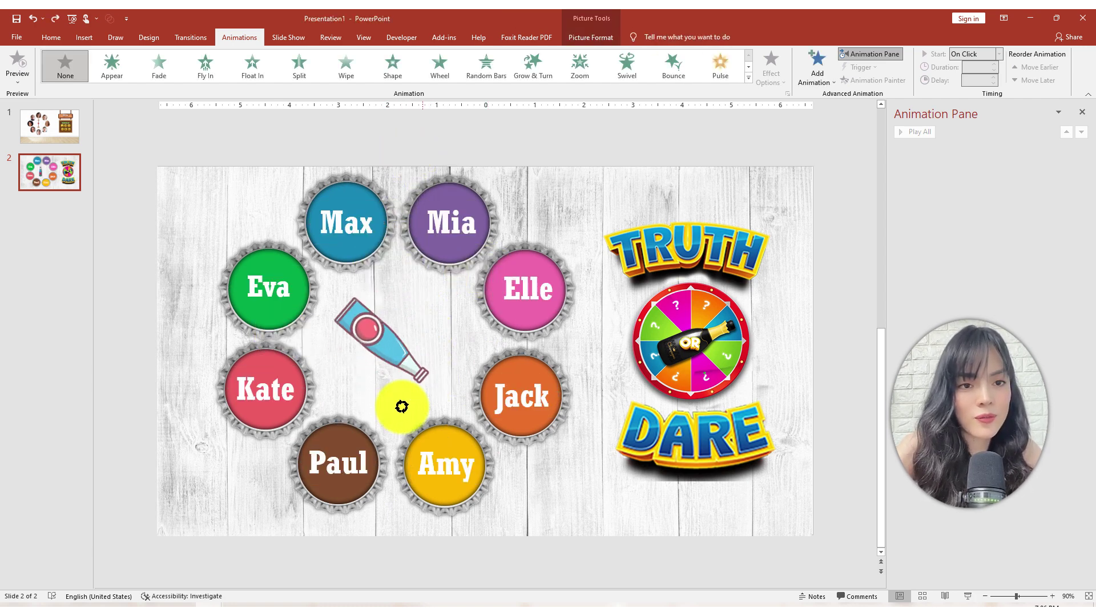
left_click_drag(383, 264, 433, 384)
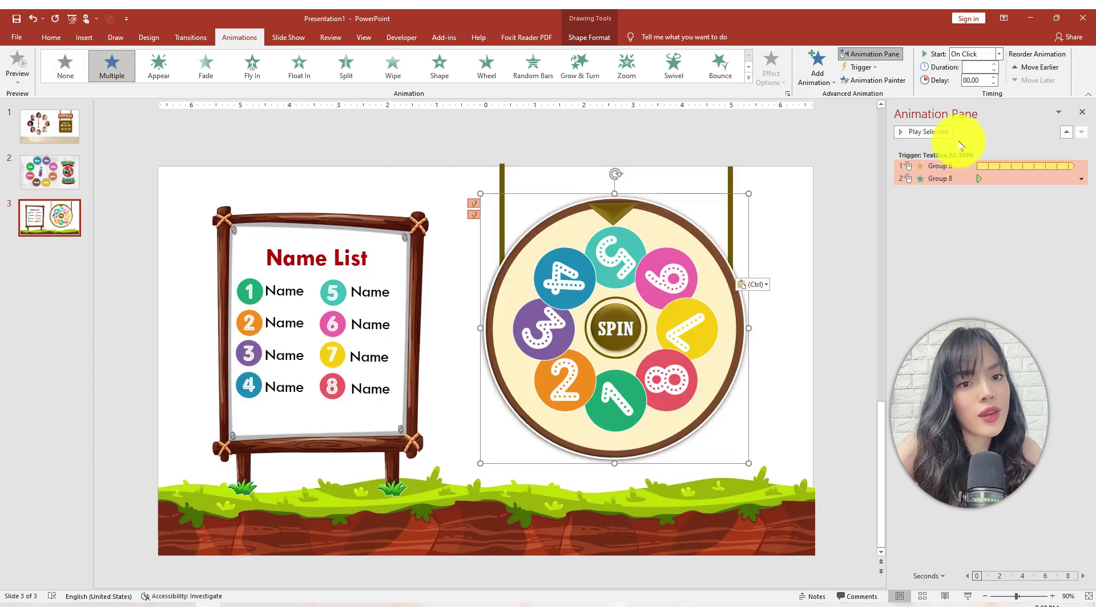
left_click(933, 136)
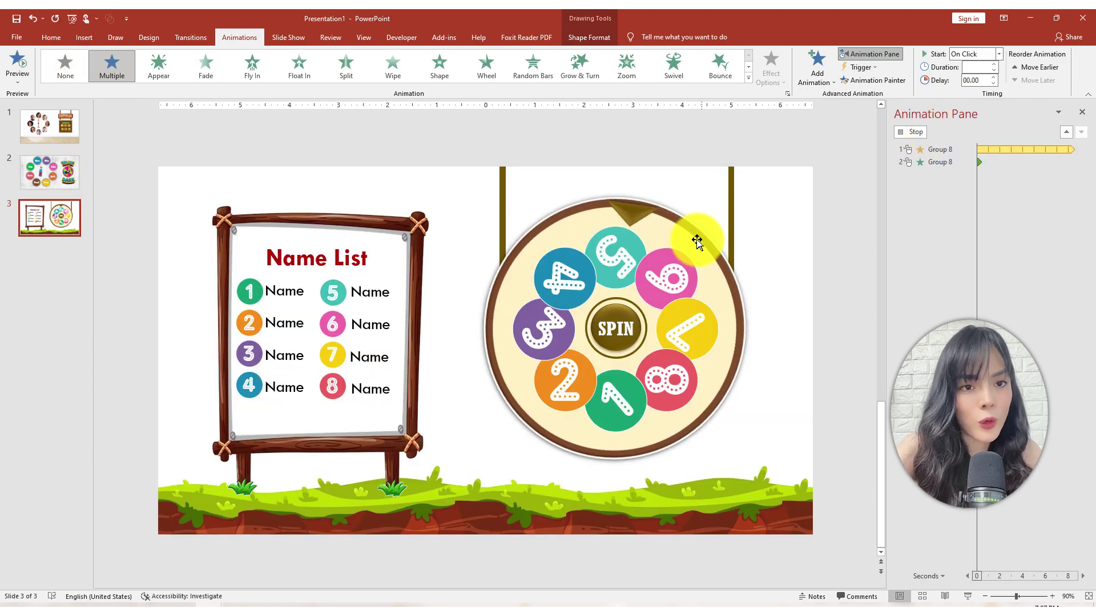
left_click(912, 132)
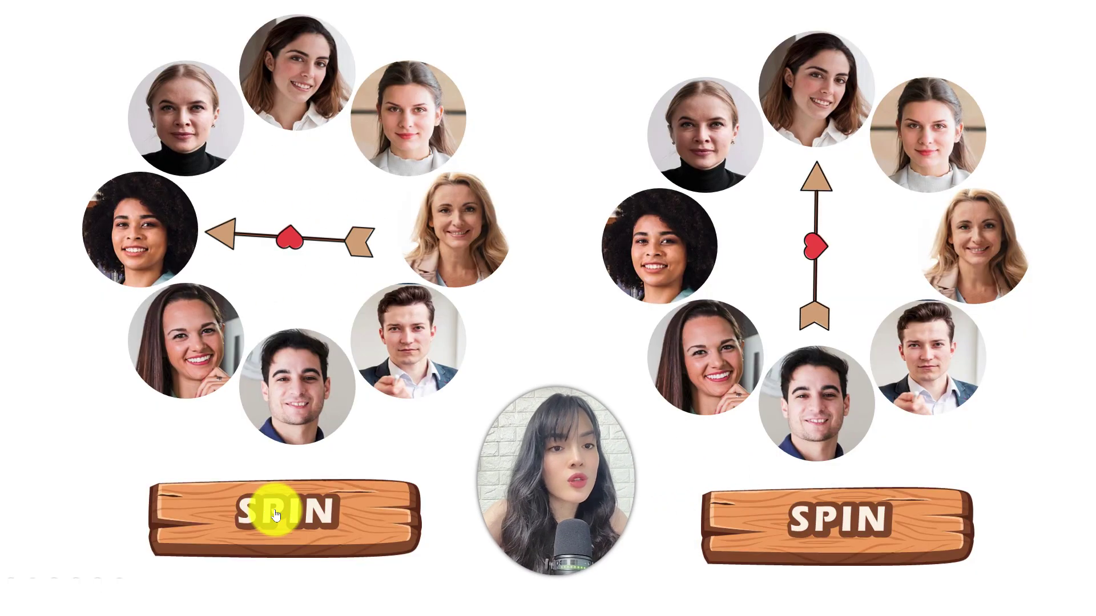
- Test each SPIN button in the show, then delete the left wheel and its SPIN sign
left_click(793, 551)
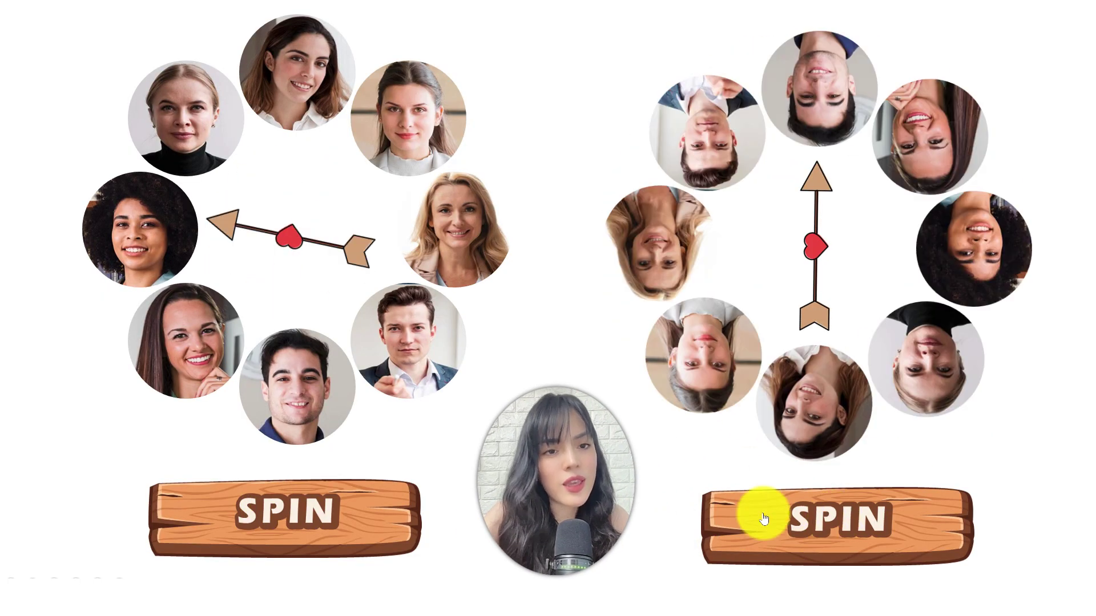
left_click(281, 507)
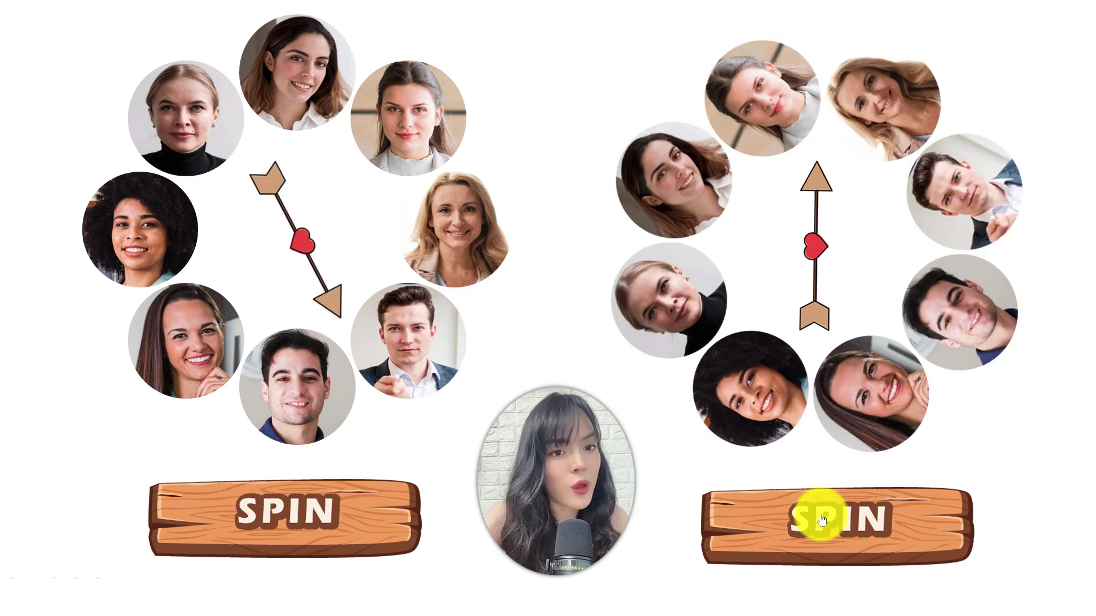
left_click(355, 489)
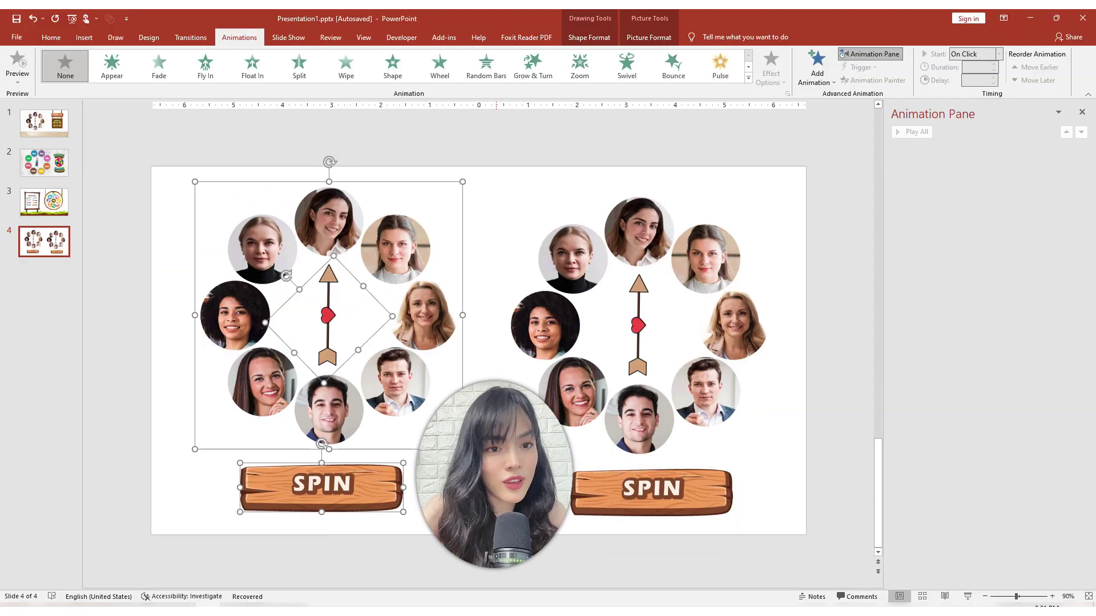
key("Delete")
- Centre the remaining wheel and SPIN sign, then group the face photos with the arrow
left_click_drag(470, 140, 787, 556)
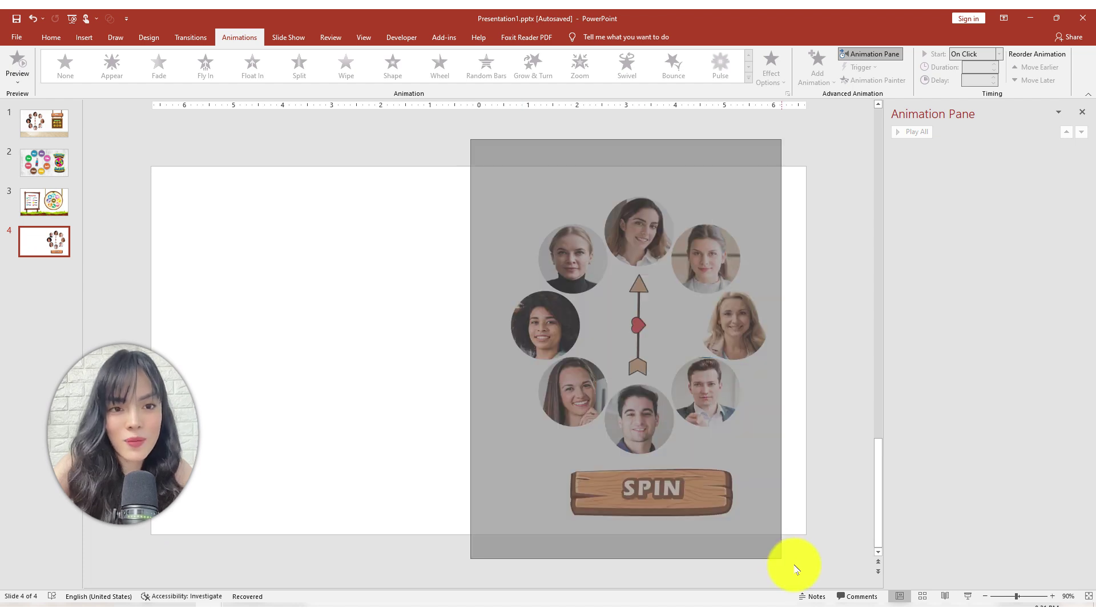
left_click_drag(662, 505, 491, 500)
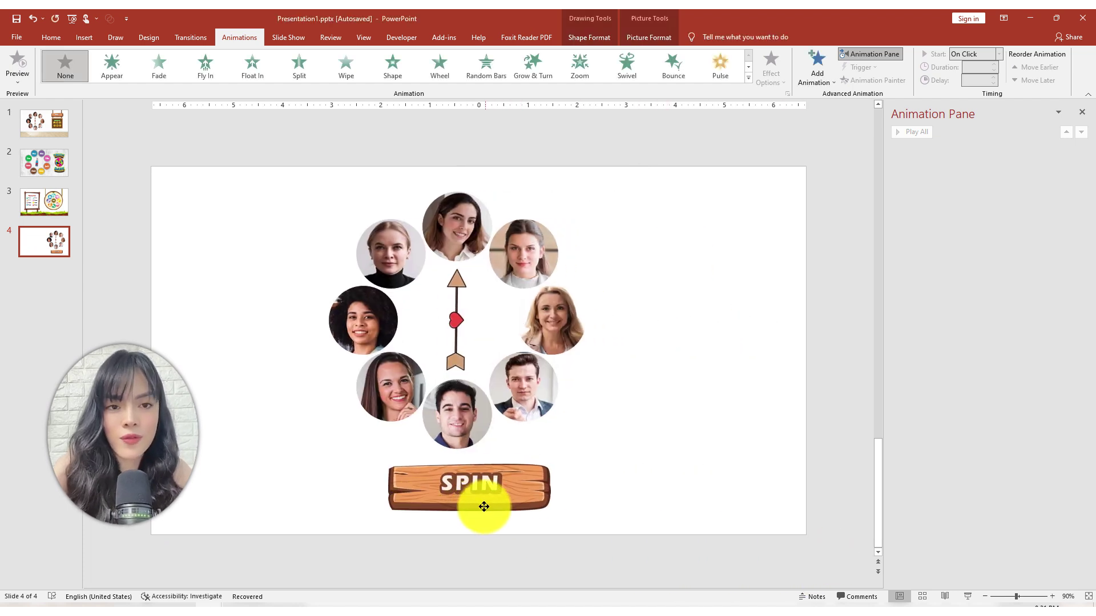
left_click(481, 231)
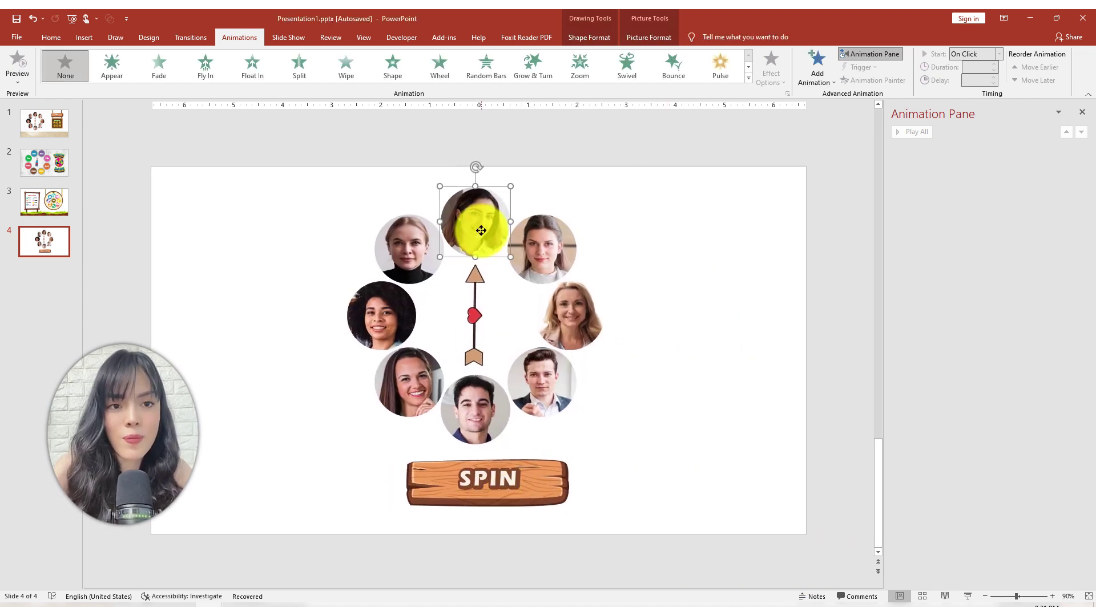
left_click(538, 262, "shift")
left_click(561, 307, "shift")
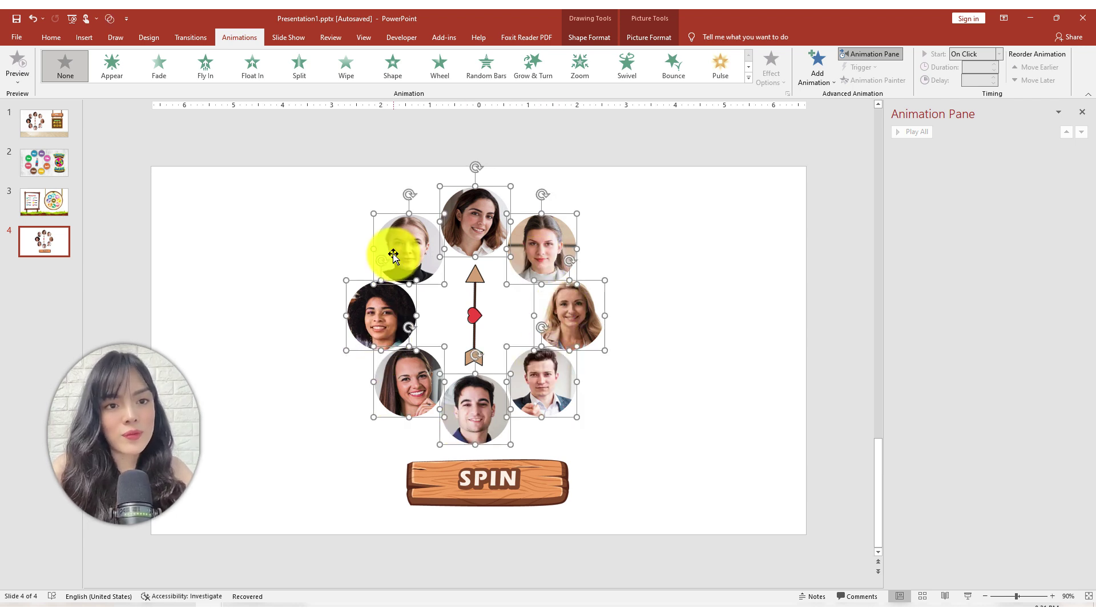
key("ctrl+g")
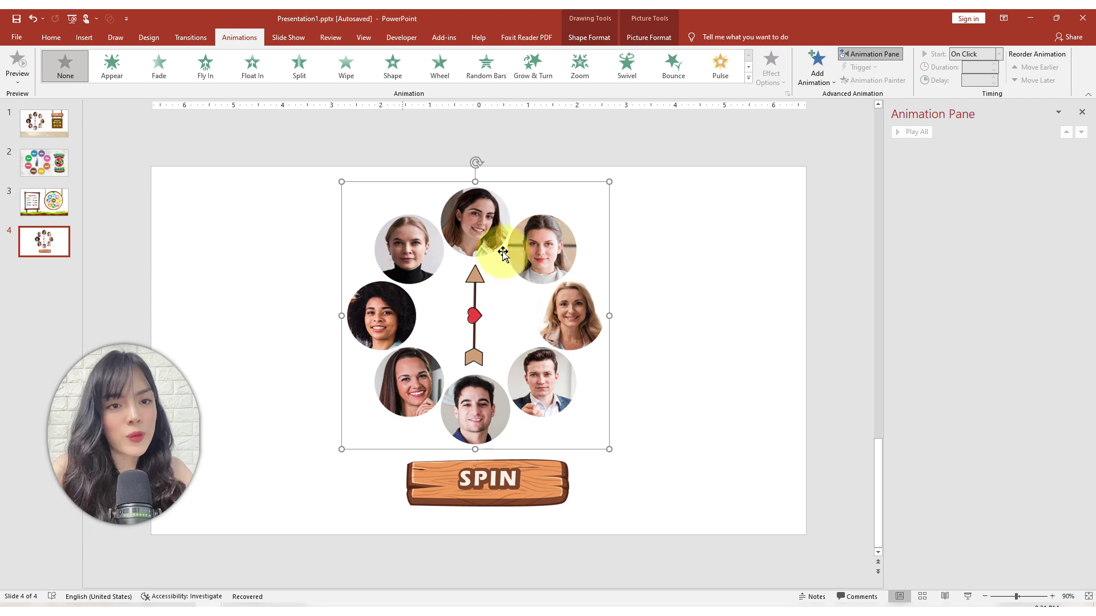
left_click(813, 77)
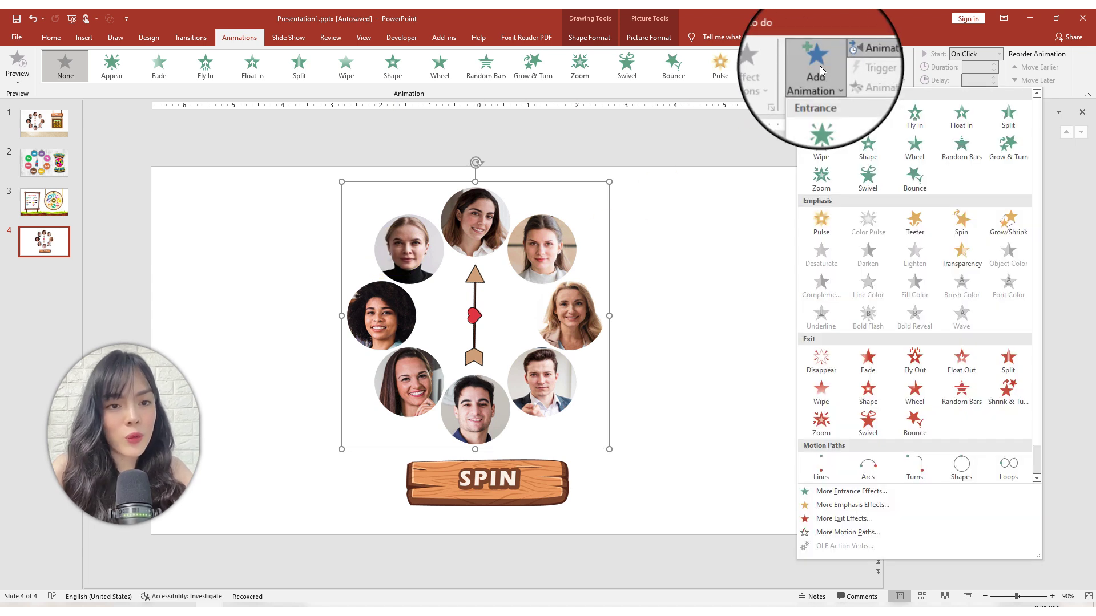
- Apply a Spin emphasis to Group 1 and set its amount to Two Spins (720° clockwise)
left_click(963, 220)
left_click(1080, 150)
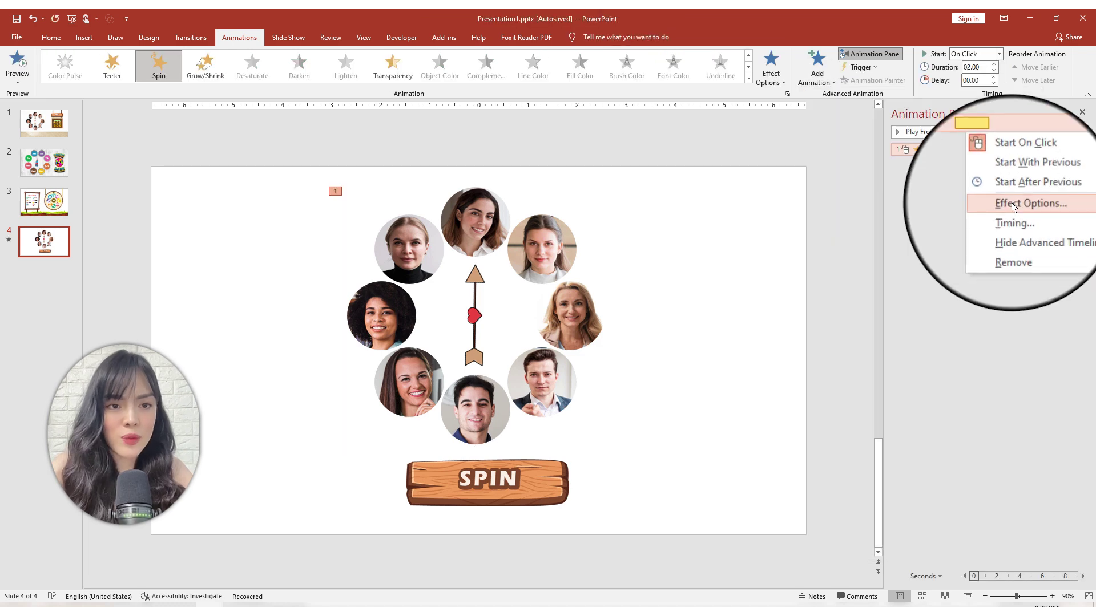
left_click(1010, 204)
left_click(522, 252)
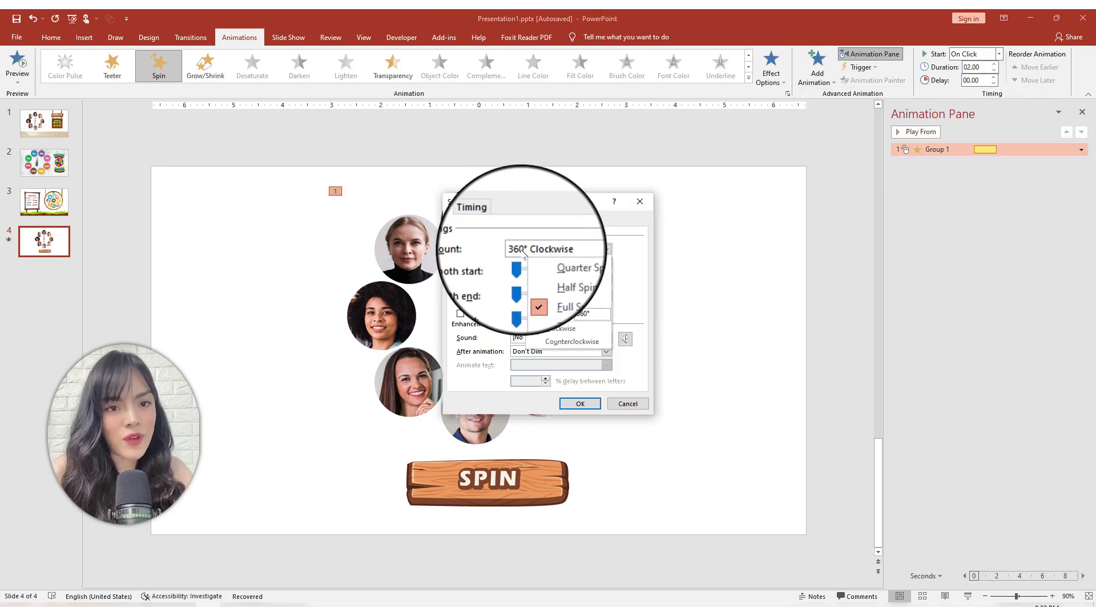
left_click(567, 288)
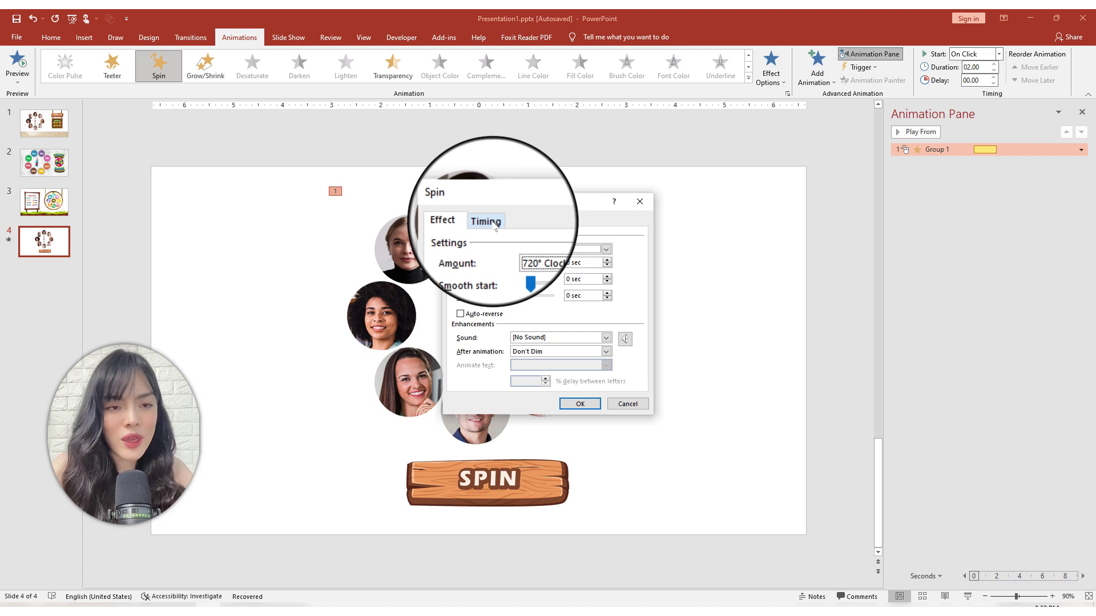
- Set the Spin's repeat timing and shorten its duration to 0.75 seconds
left_click(497, 227)
left_click(548, 279)
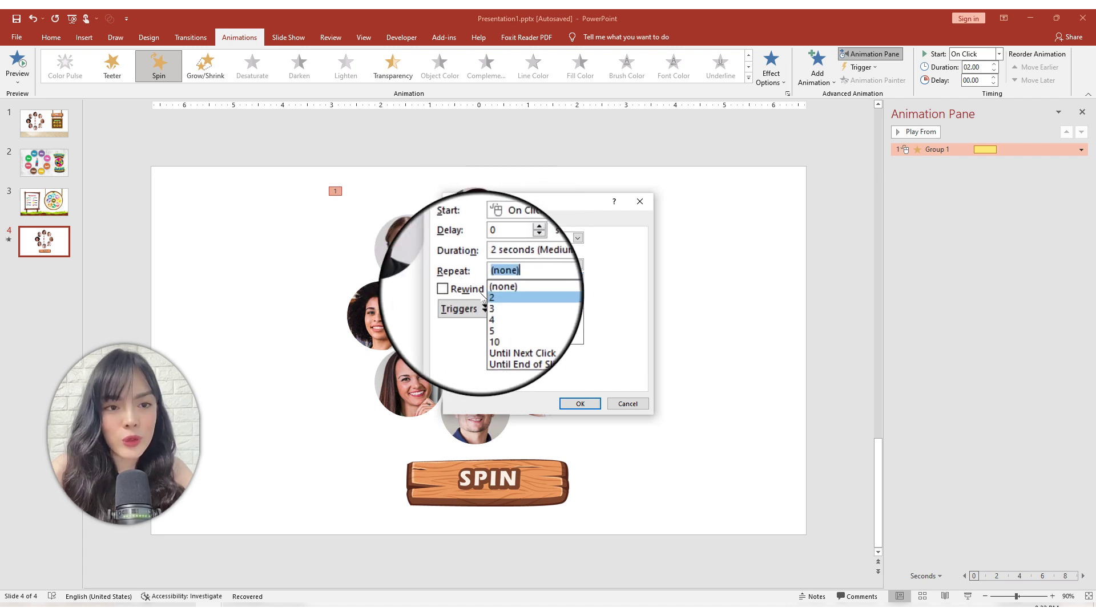
left_click(507, 335)
left_click(583, 404)
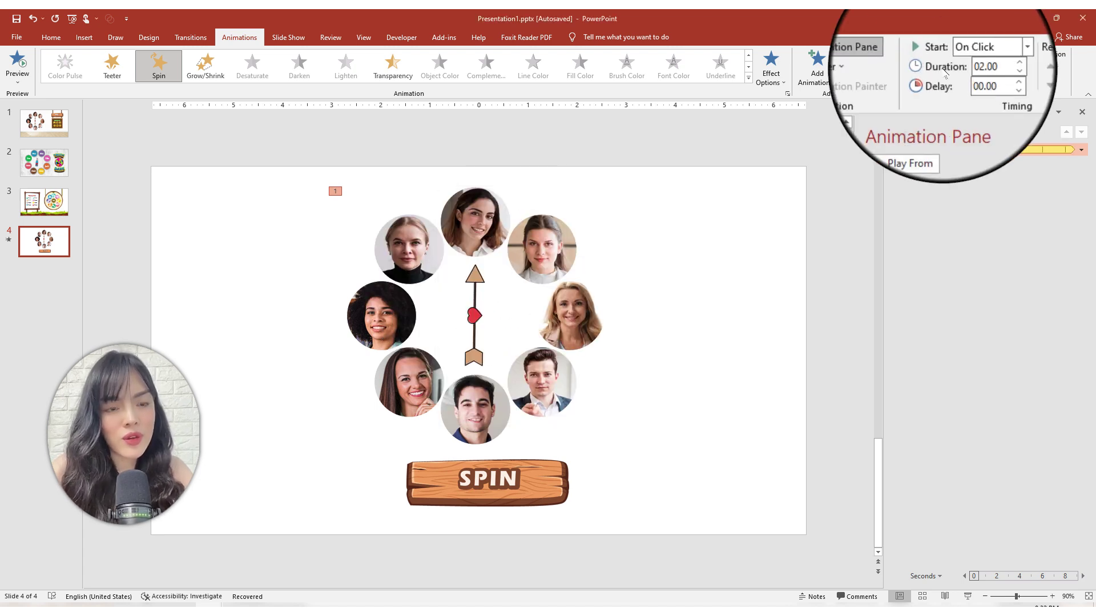
left_click(995, 70)
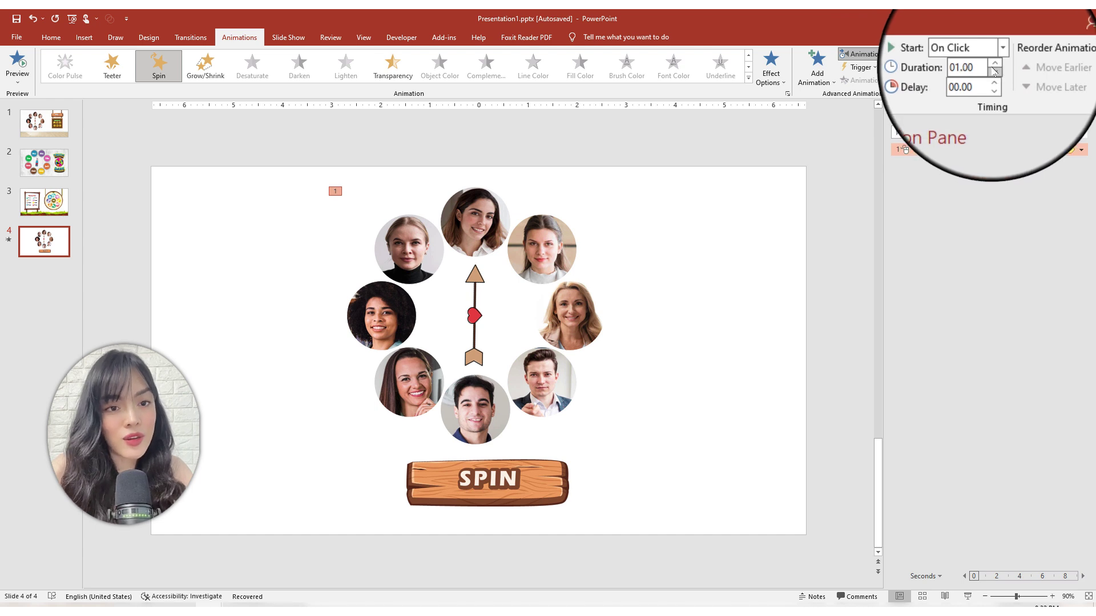
left_click(995, 70)
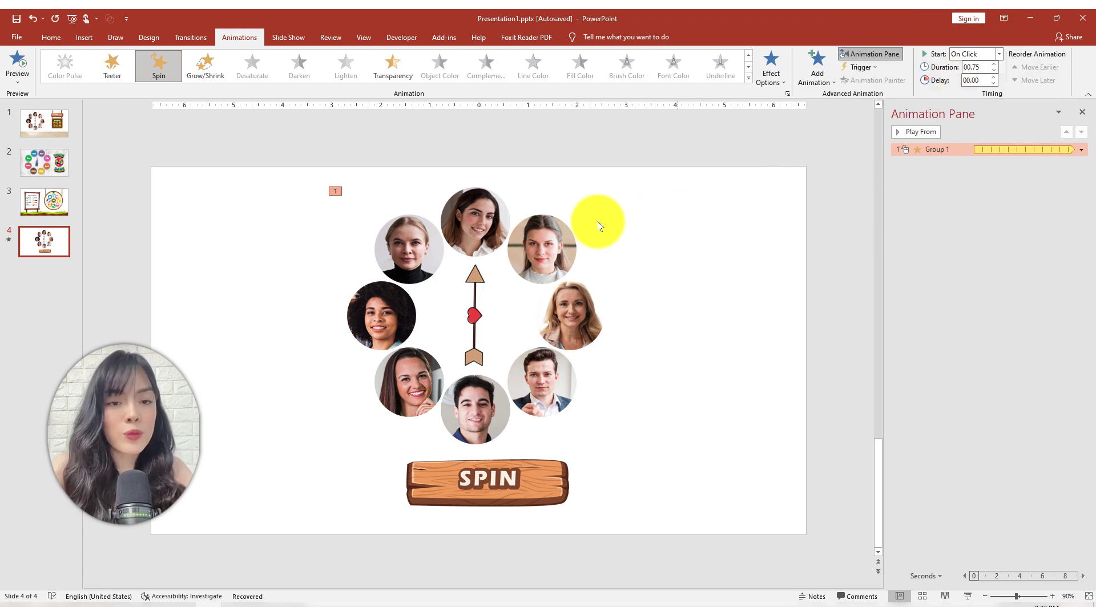
left_click(624, 184)
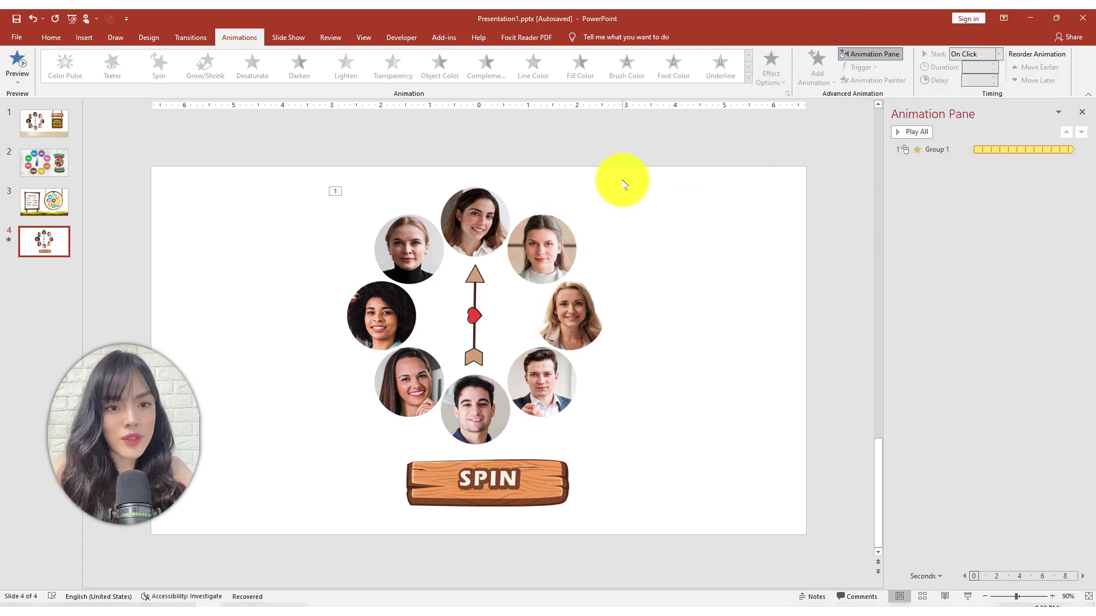
left_click(475, 223)
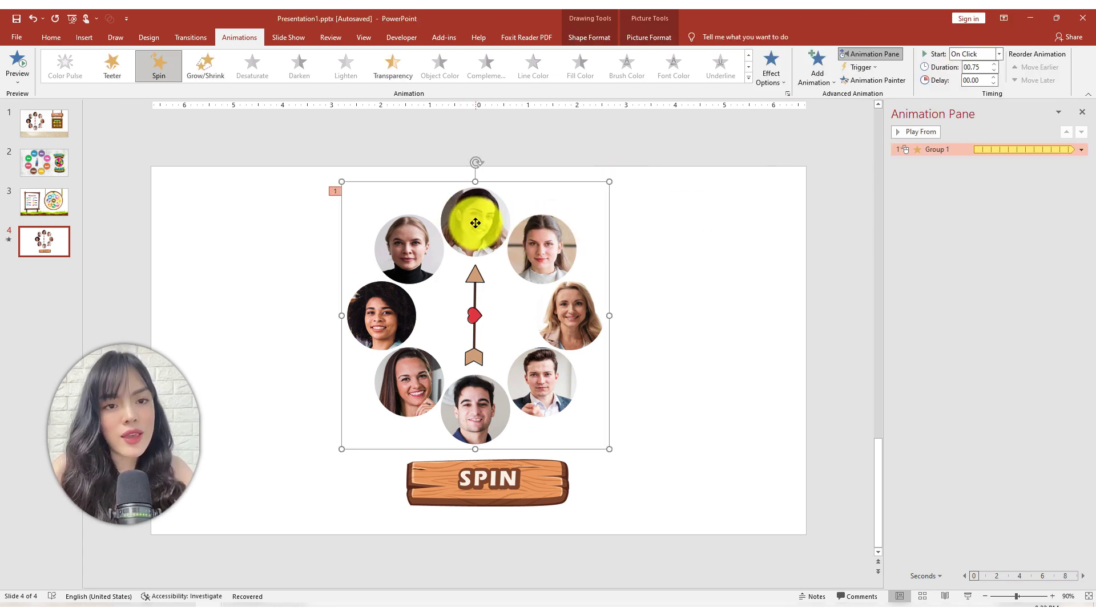
- Add an Appear entrance to Group 1 and trigger both animations on click of the spin shape
left_click(816, 67)
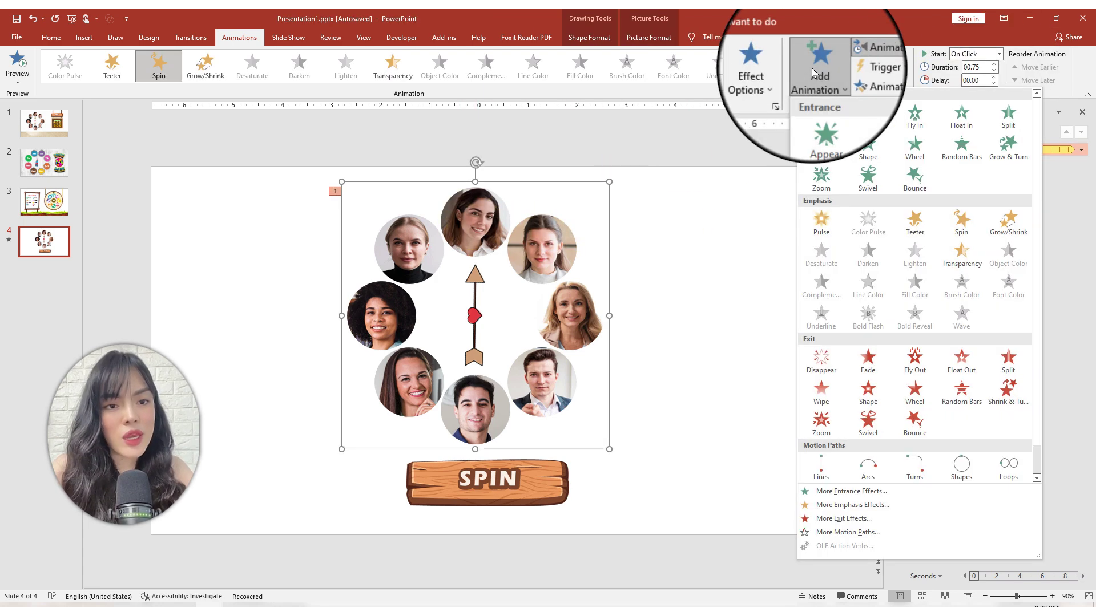
left_click(821, 119)
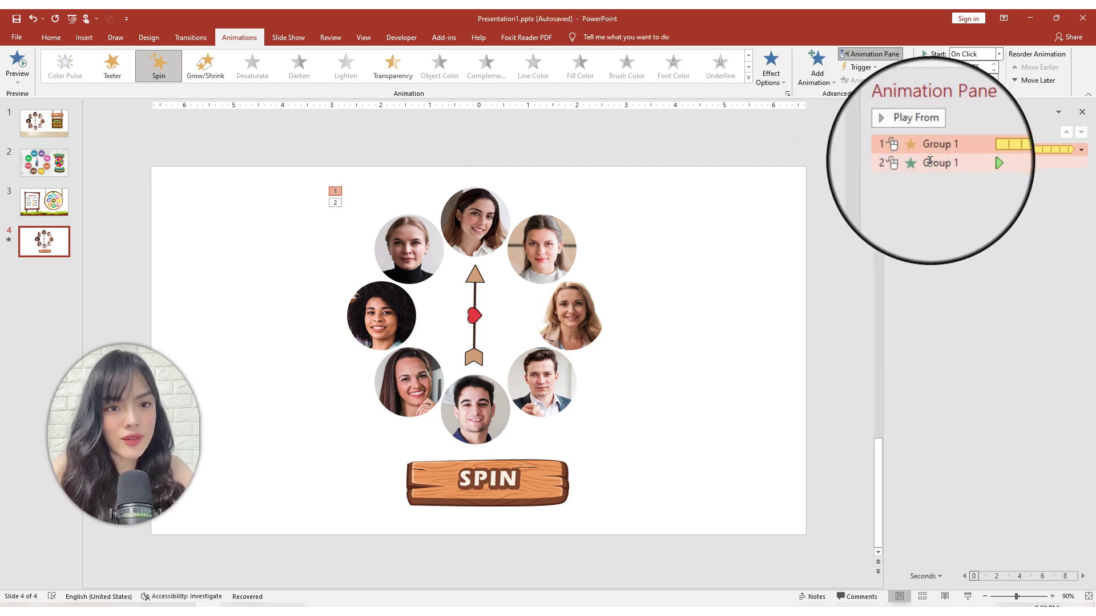
left_click(929, 162, "shift")
left_click(859, 67)
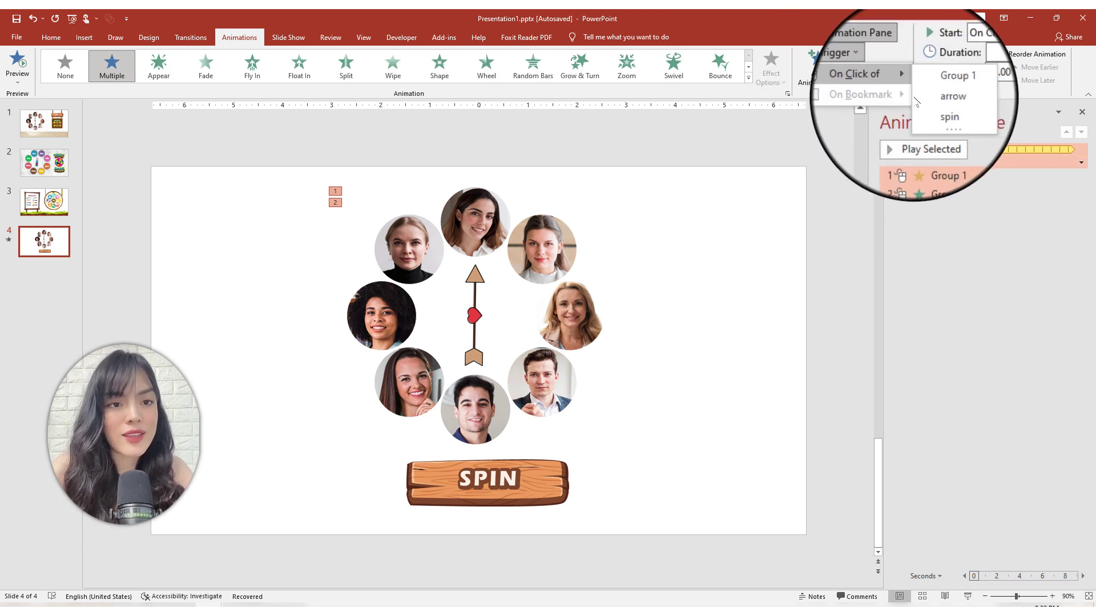
mouse_move(864, 68)
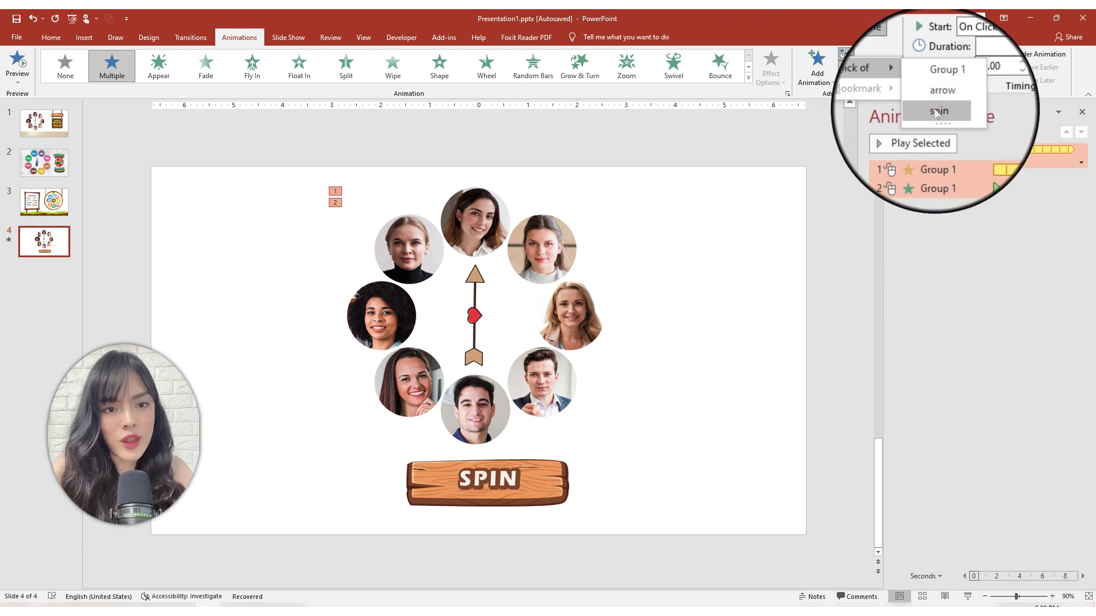
left_click(936, 113)
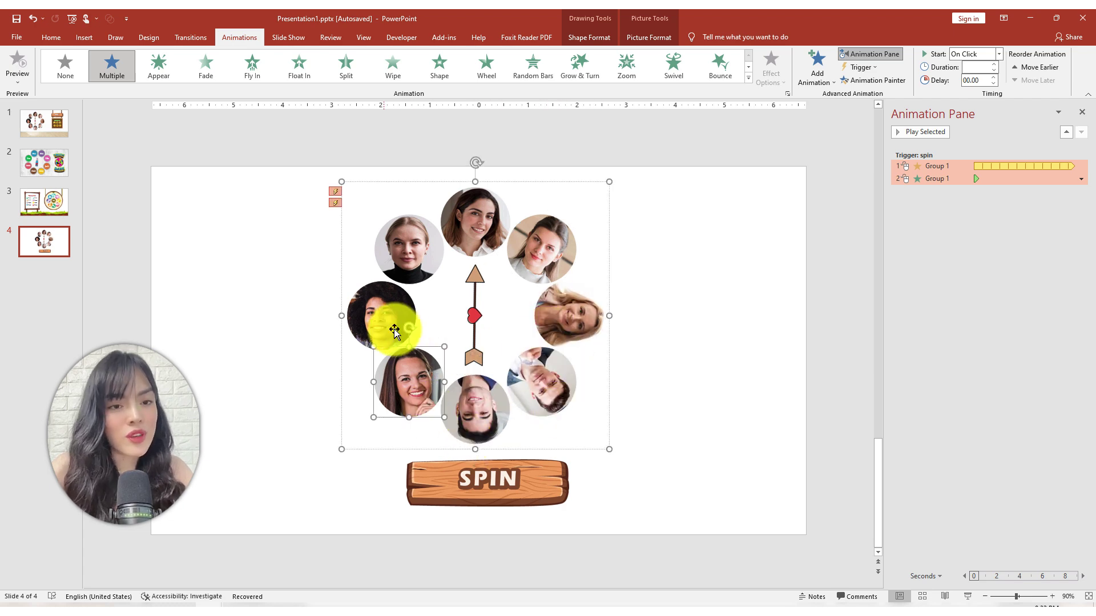
- Test the face wheel and left arrow spins by clicking their SPIN signs
left_click(371, 318)
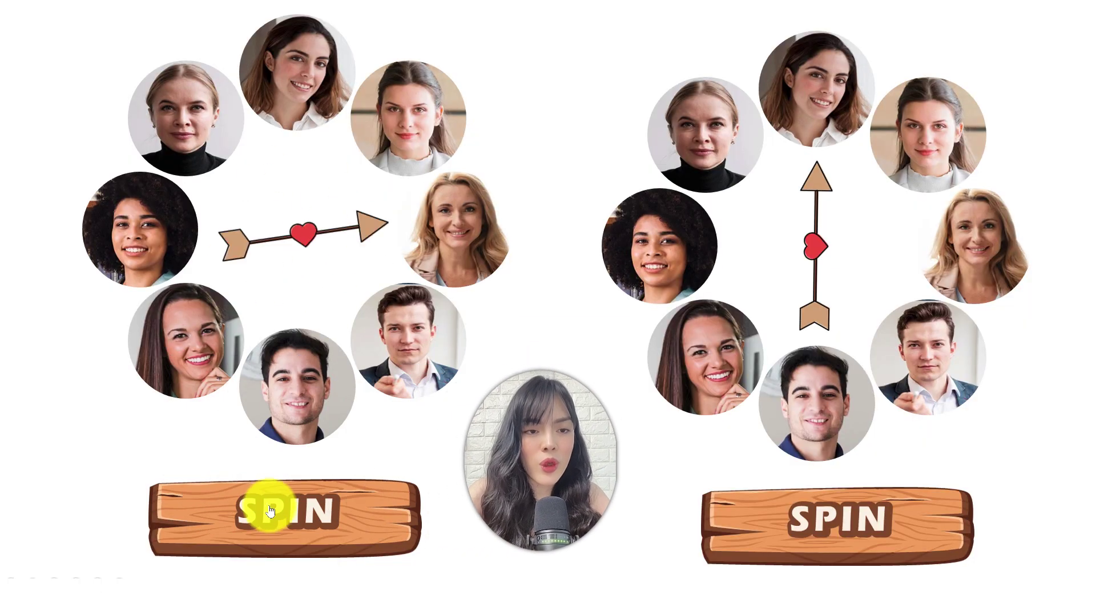
left_click(832, 516)
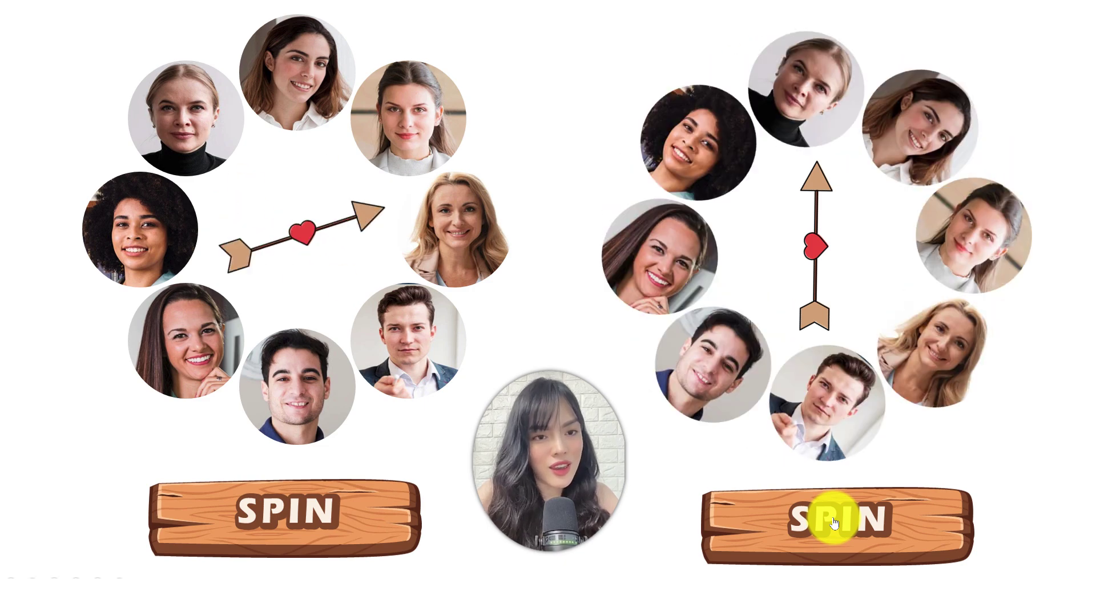
left_click(382, 490)
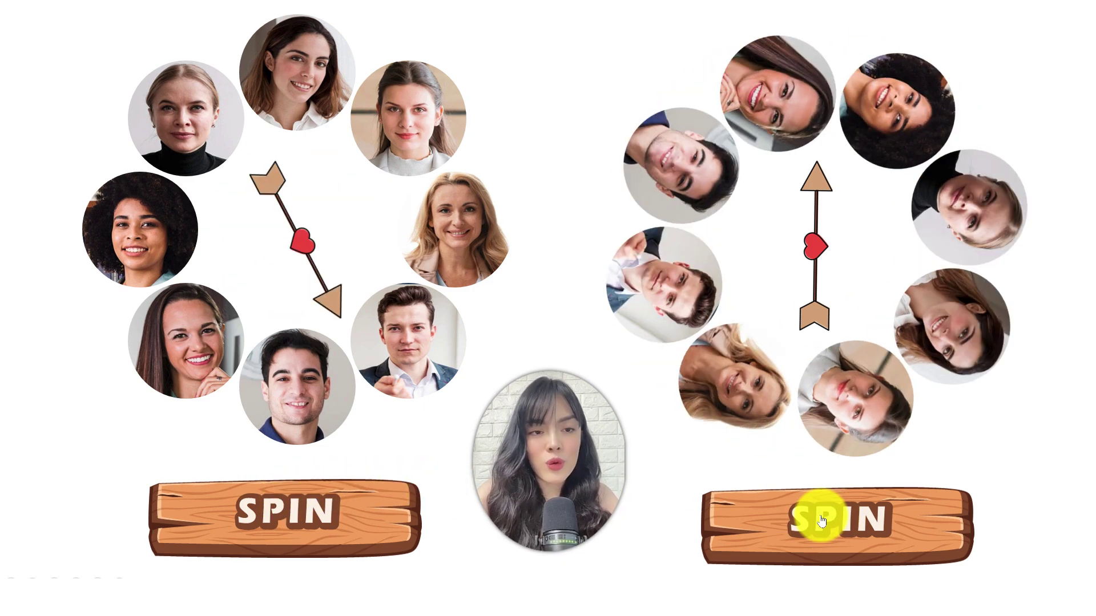
left_click(320, 511)
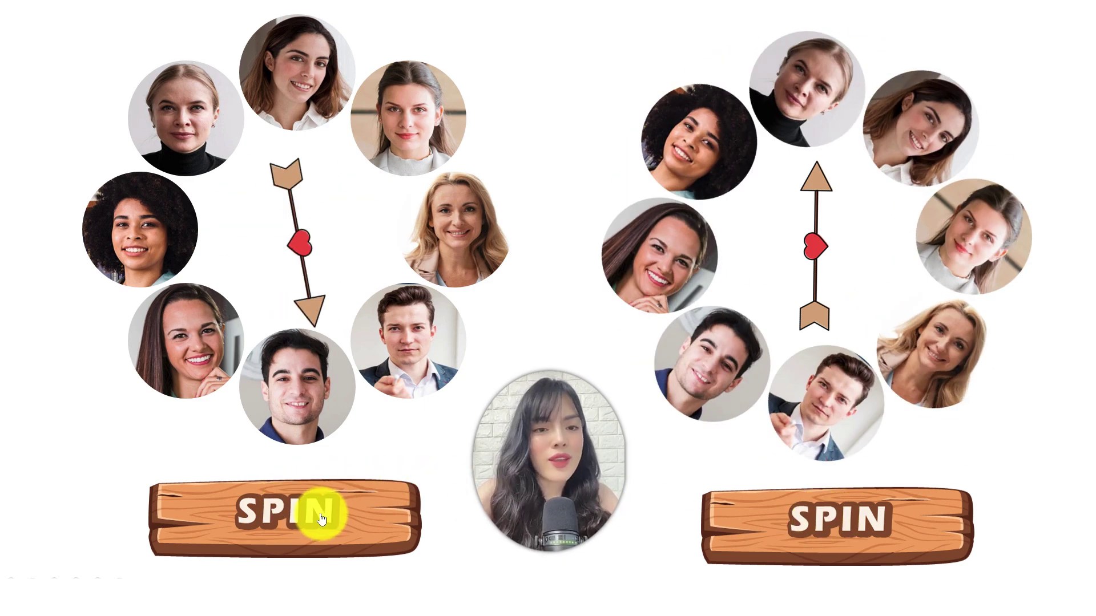
left_click(406, 262, "ctrl")
- Select all eight outer circles of the radial diagram and change them into hearts
left_click(367, 333, "ctrl")
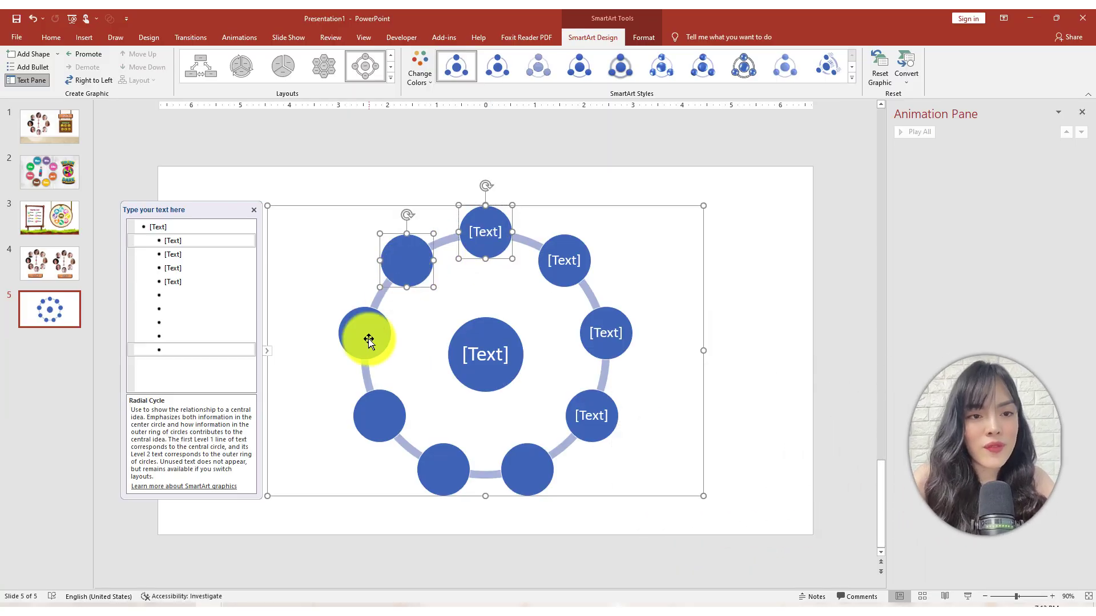
left_click(381, 422, "ctrl")
left_click(453, 470, "ctrl")
left_click(529, 468, "ctrl")
left_click(591, 415, "ctrl")
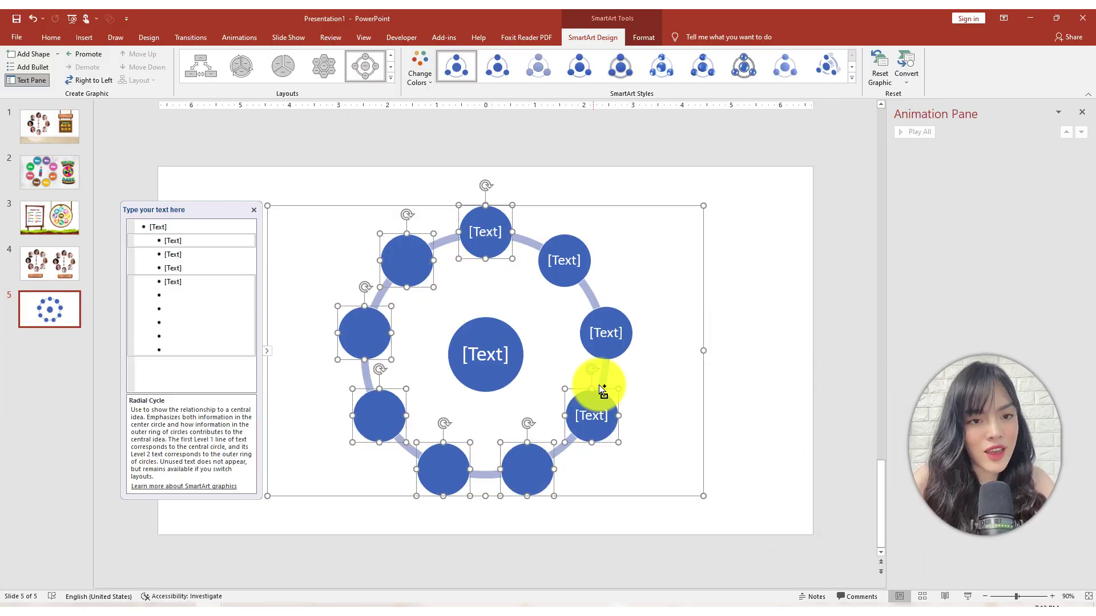
left_click(605, 337, "ctrl")
left_click(566, 258, "ctrl")
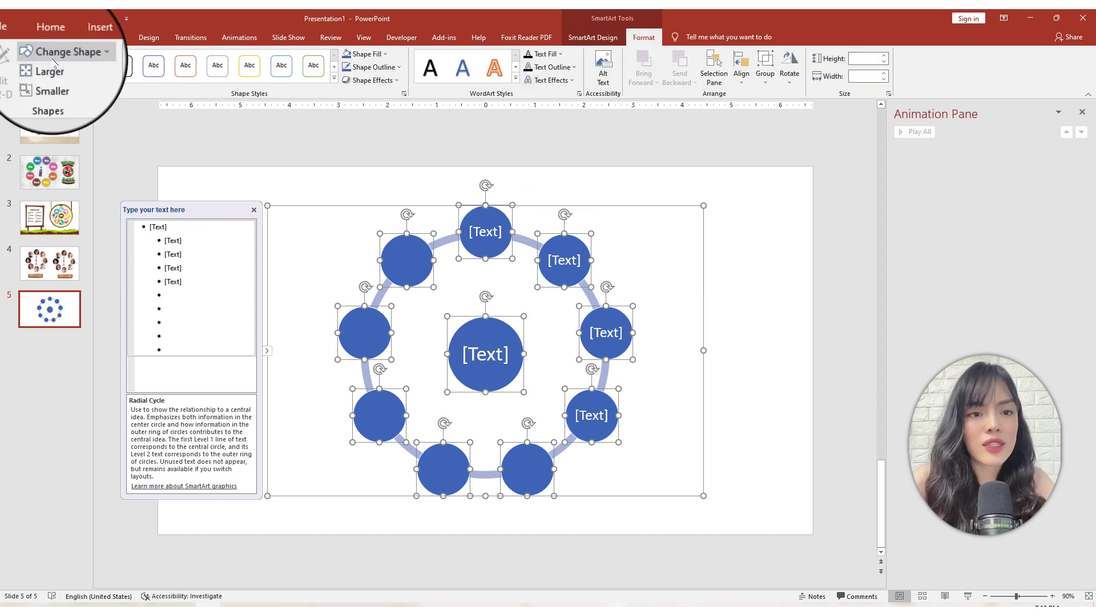
left_click(60, 54)
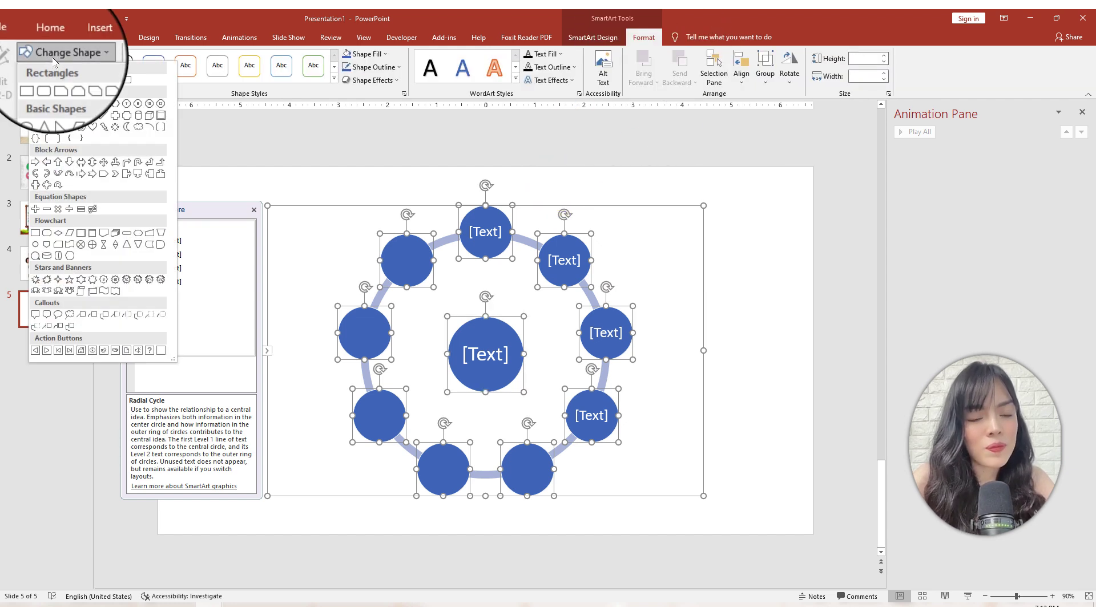
left_click(94, 130)
- Rotate the hearts to point at the centre and enlarge them all to 2.64 inches
left_click(564, 260)
left_click_drag(564, 214, 596, 228)
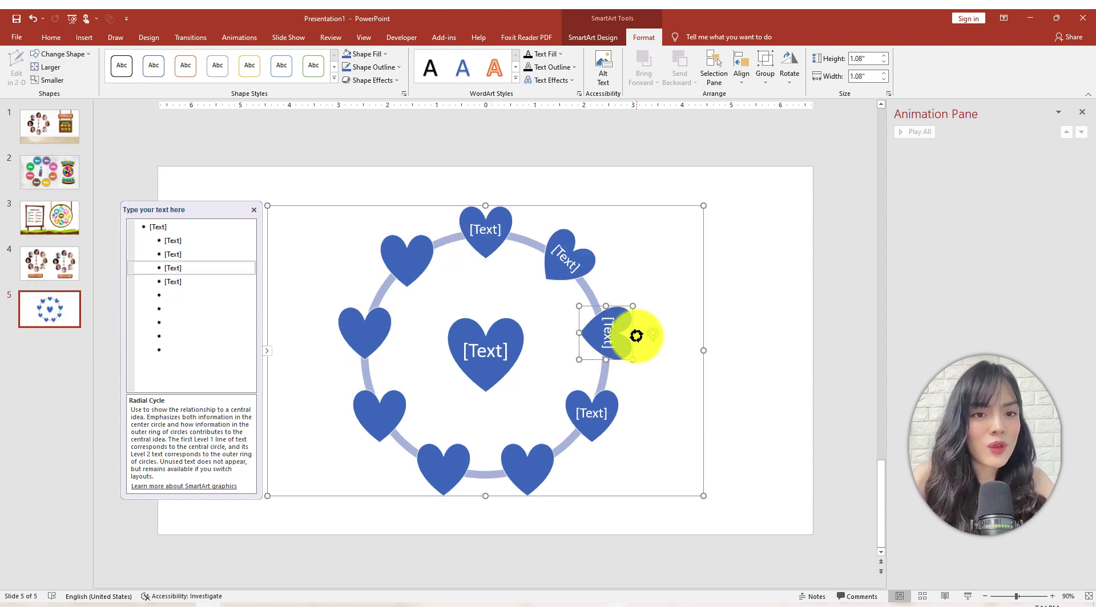
left_click_drag(607, 287, 631, 335)
left_click_drag(592, 369, 624, 448)
mouse_move(538, 440)
left_mouse_down()
mouse_move(538, 503)
mouse_move(487, 511)
mouse_move(326, 350)
left_mouse_up()
key("ctrl+a")
left_click_drag(454, 263, 360, 297)
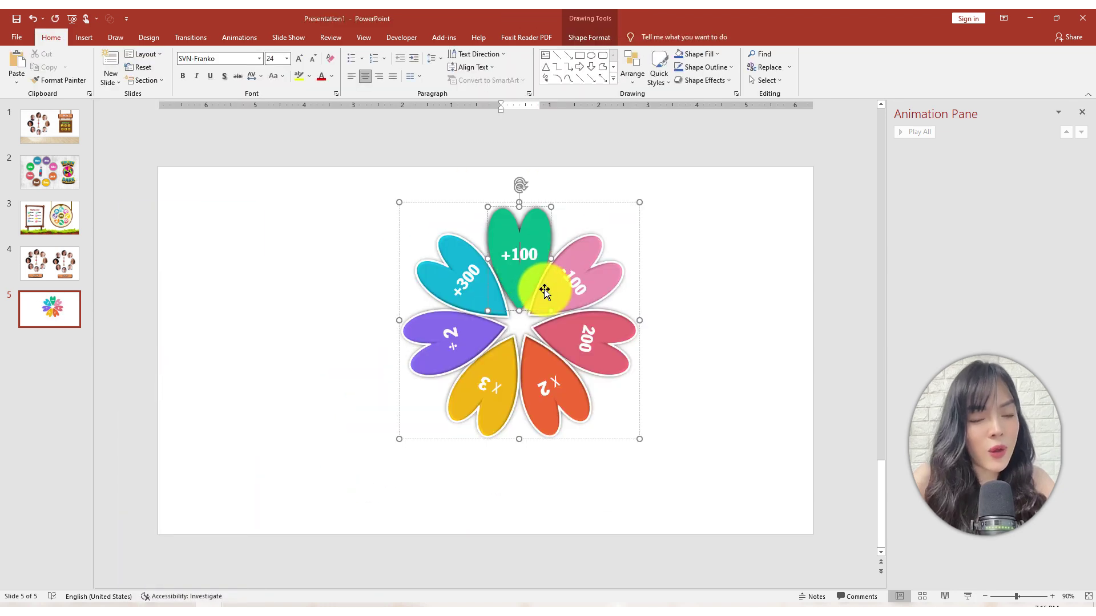
- Add the wood floor background, a centre pin, the SPIN sign and the question list board
left_click(398, 494)
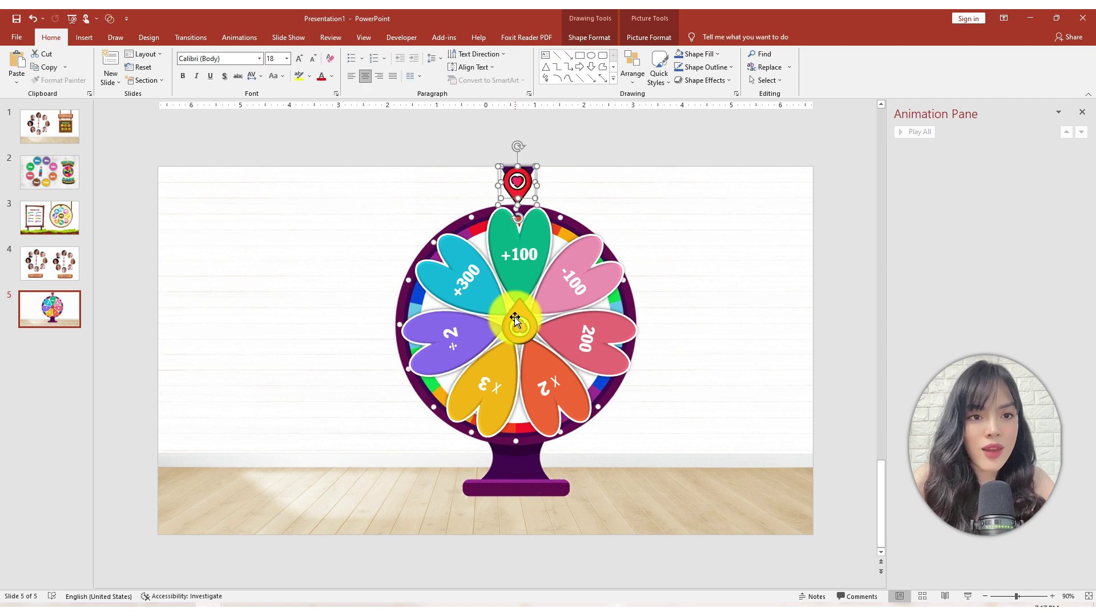
left_click_drag(517, 183, 515, 320)
key("ctrl+v")
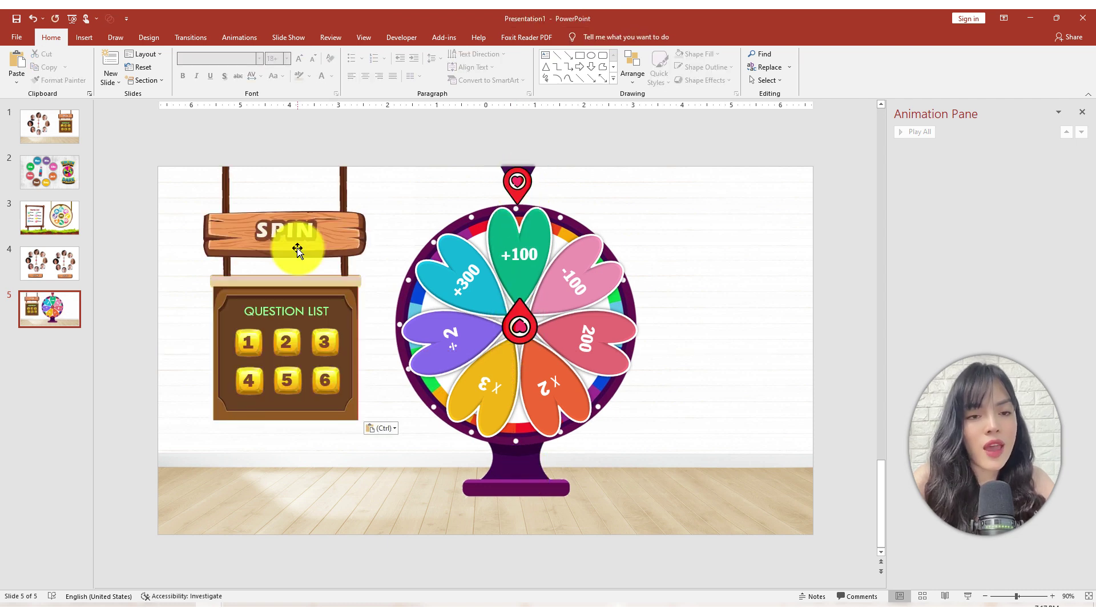
left_click(292, 240)
left_click(290, 308)
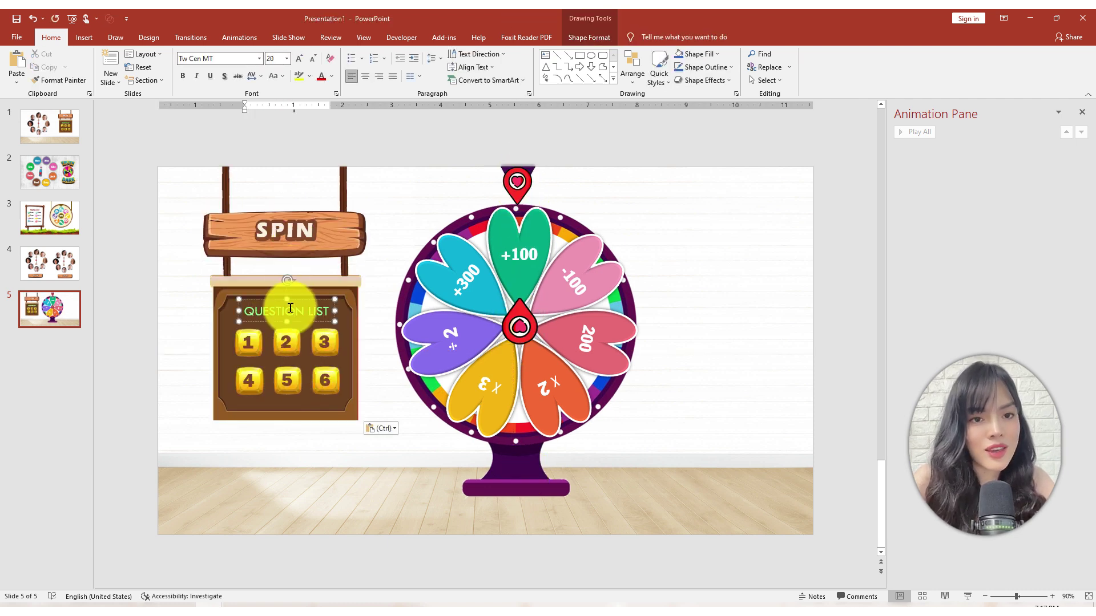
- Select the heart wheel petals and group them together
left_click(571, 274)
left_click(553, 394, "shift")
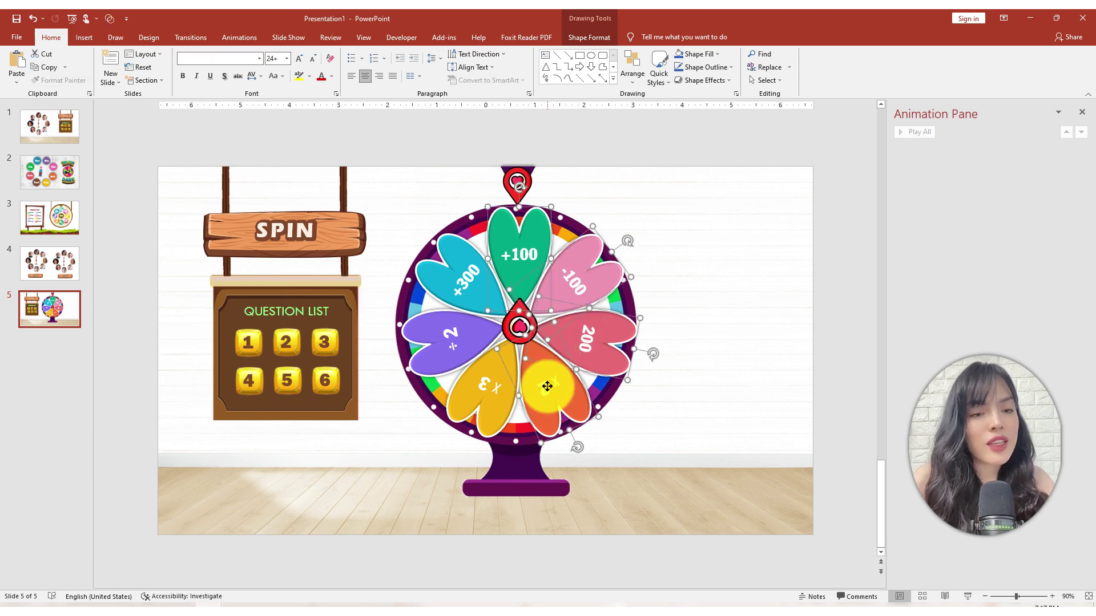
left_click(451, 268, "shift")
left_click(451, 343, "shift")
right_click(487, 298)
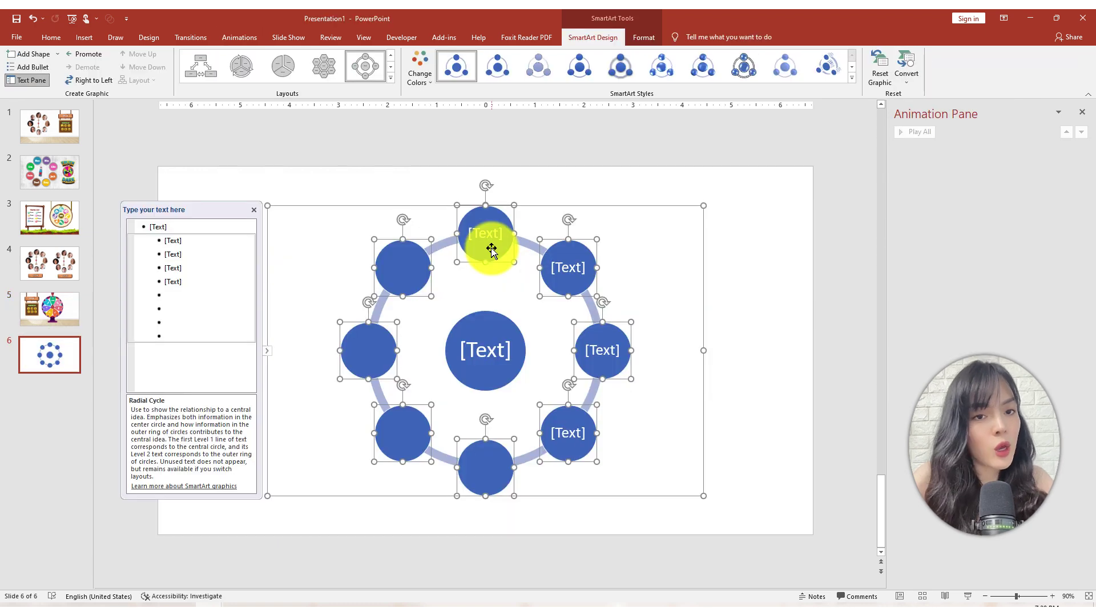
- Change the outer circles to teardrops and rotate four of them toward the centre
right_click(491, 251)
mouse_move(540, 347)
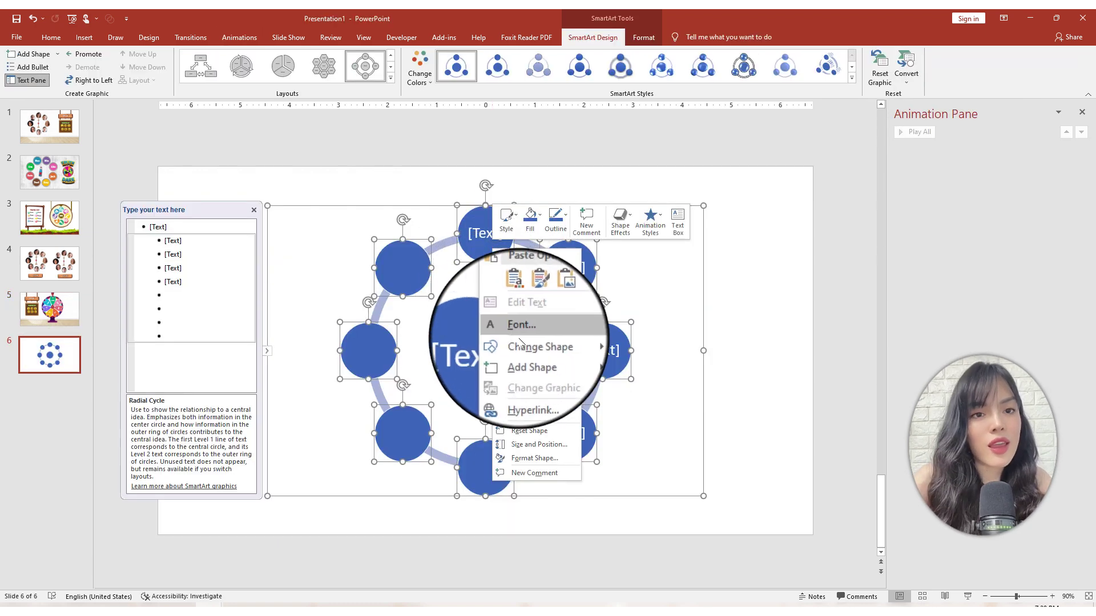
left_click(614, 362)
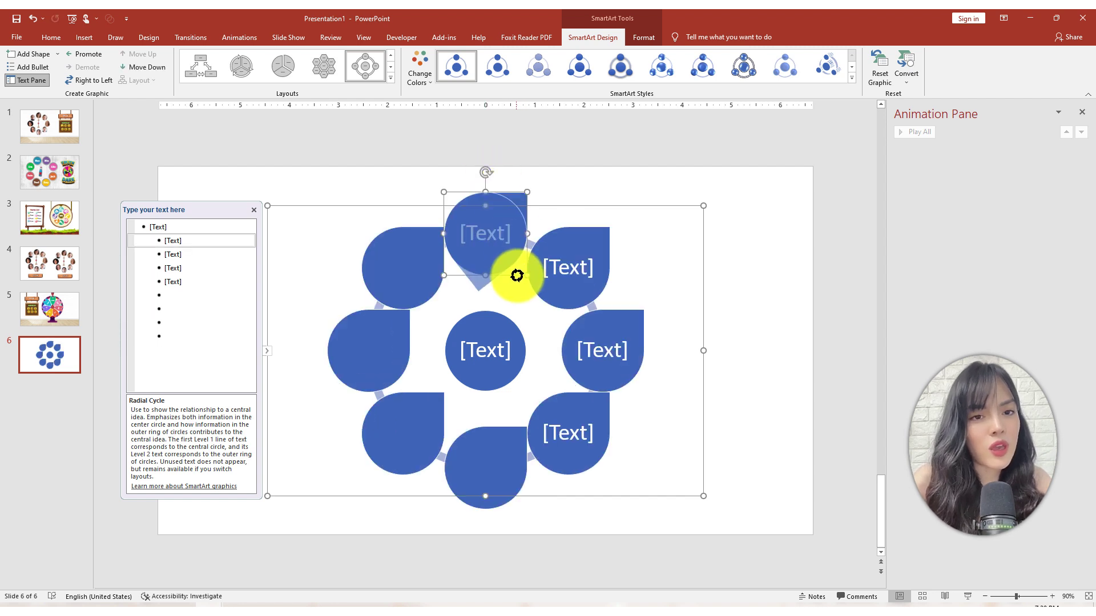
left_click(557, 306)
left_click(567, 421)
left_click(487, 399)
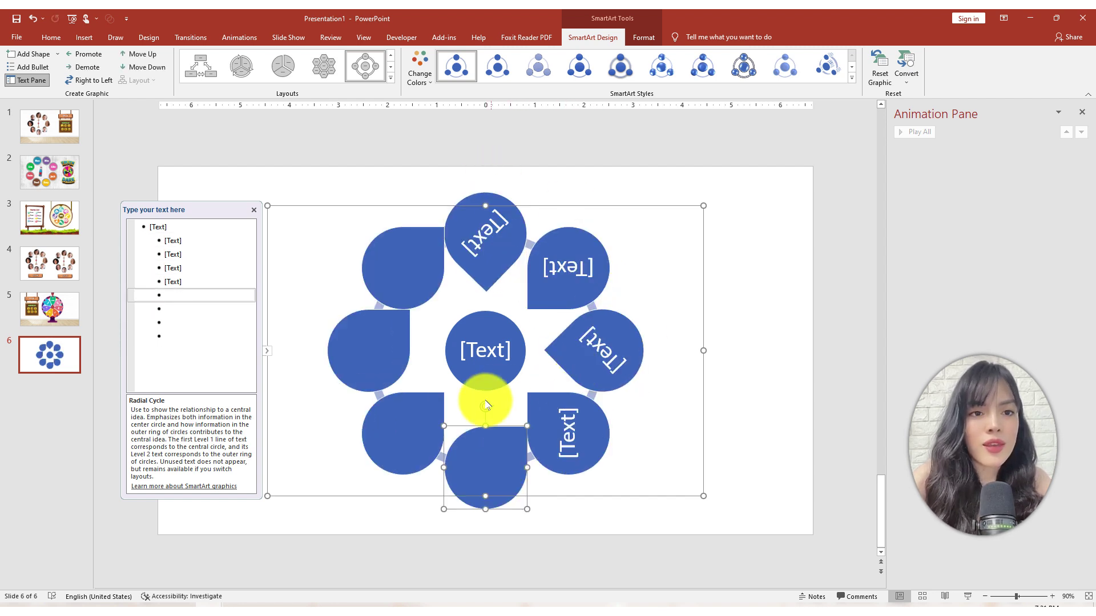
left_click(365, 434)
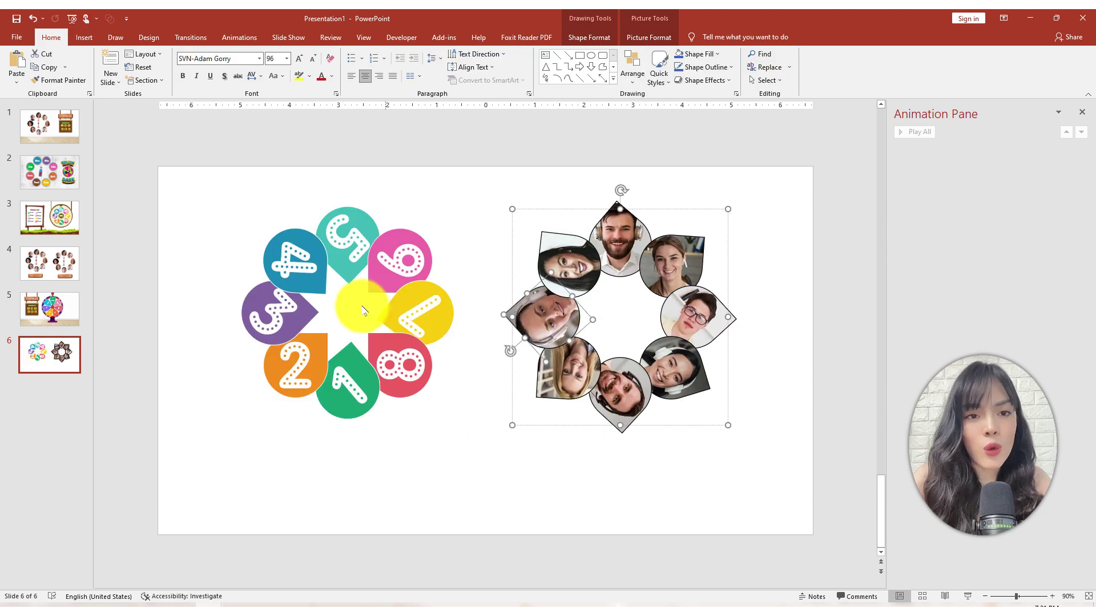
- Add grass ground, trunks and sunflower centres behind the petals, then paste green leaves above
left_click(356, 257)
left_click(403, 260)
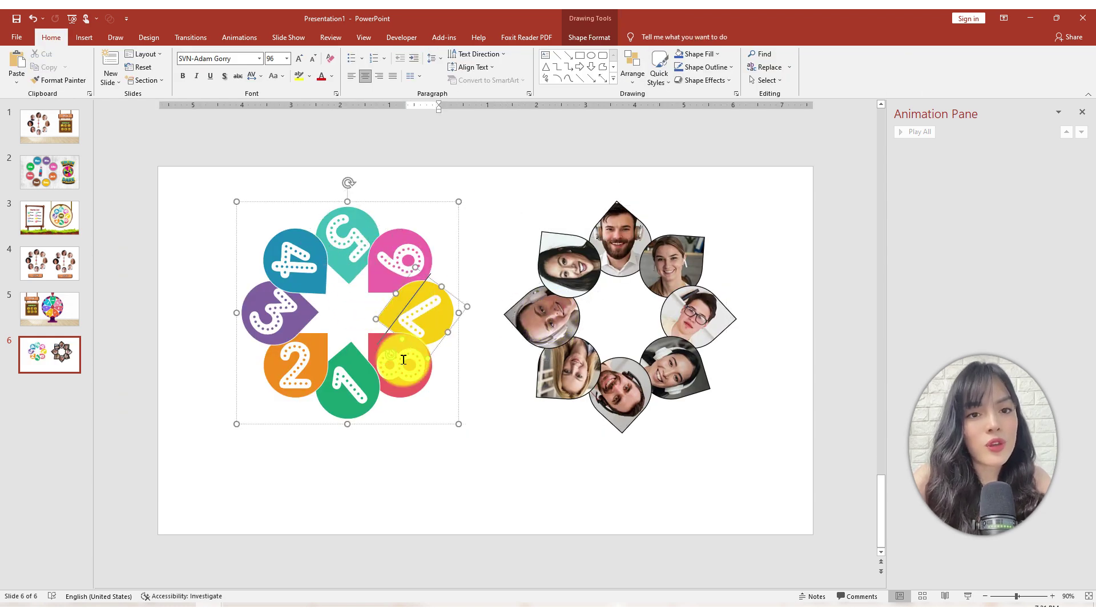
left_click(525, 541)
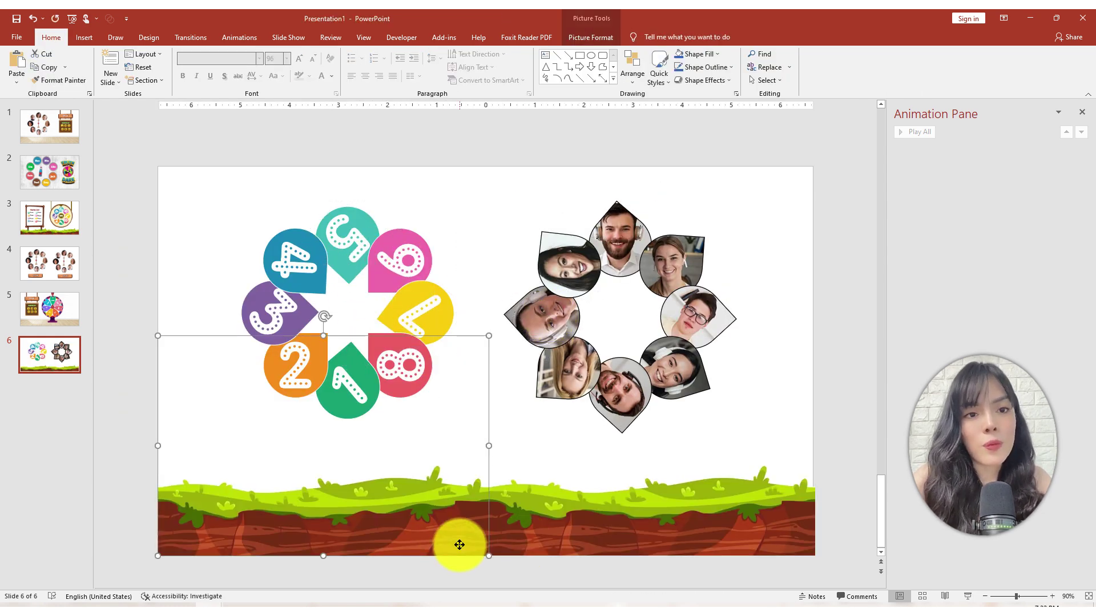
left_click(55, 19)
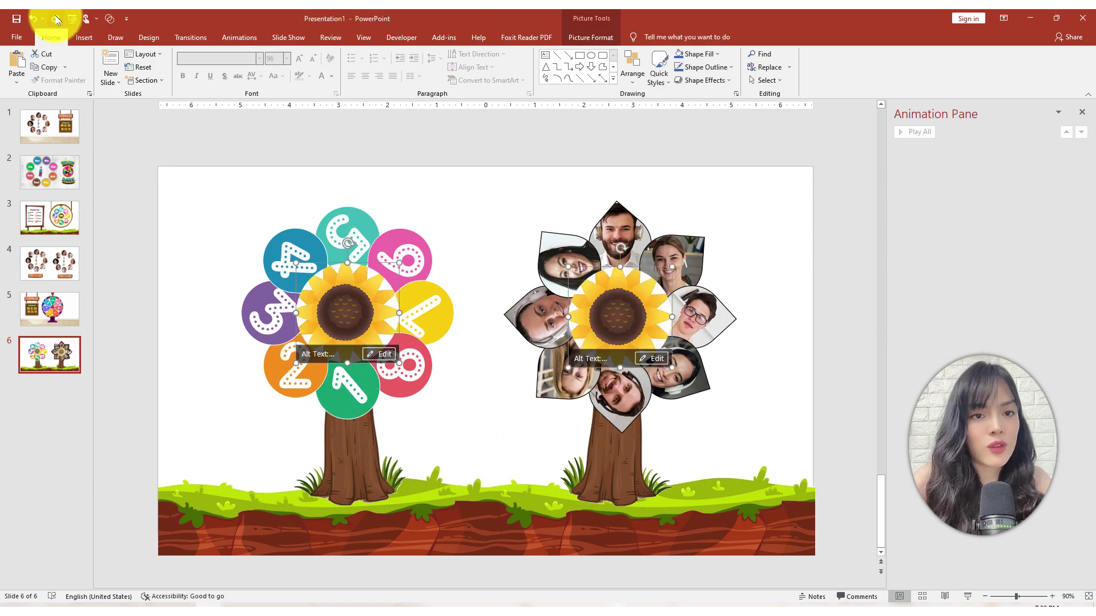
left_click(55, 19)
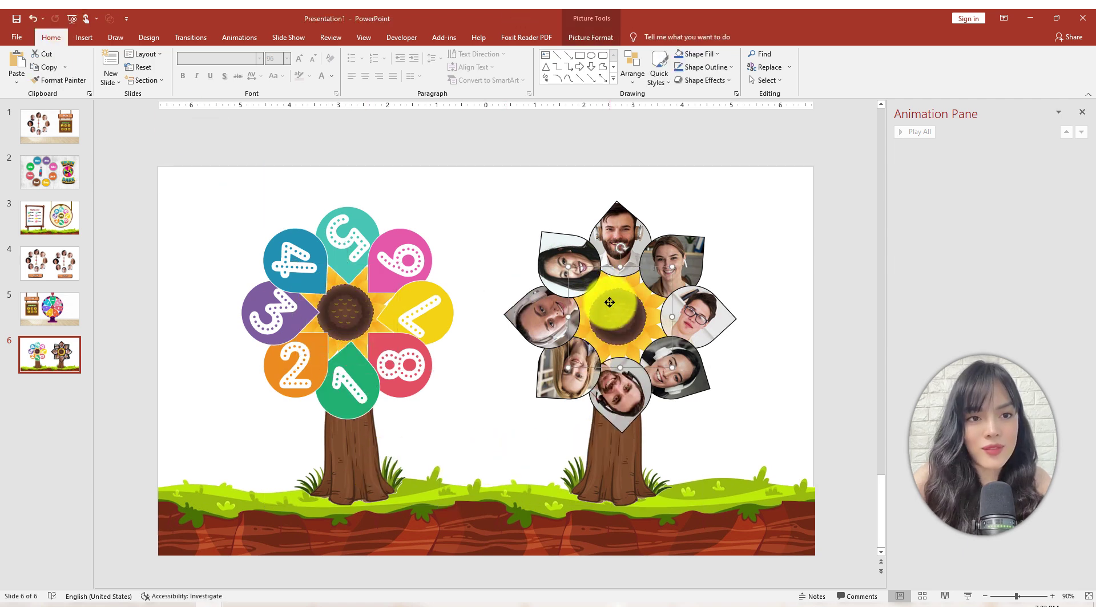
key("ctrl+v")
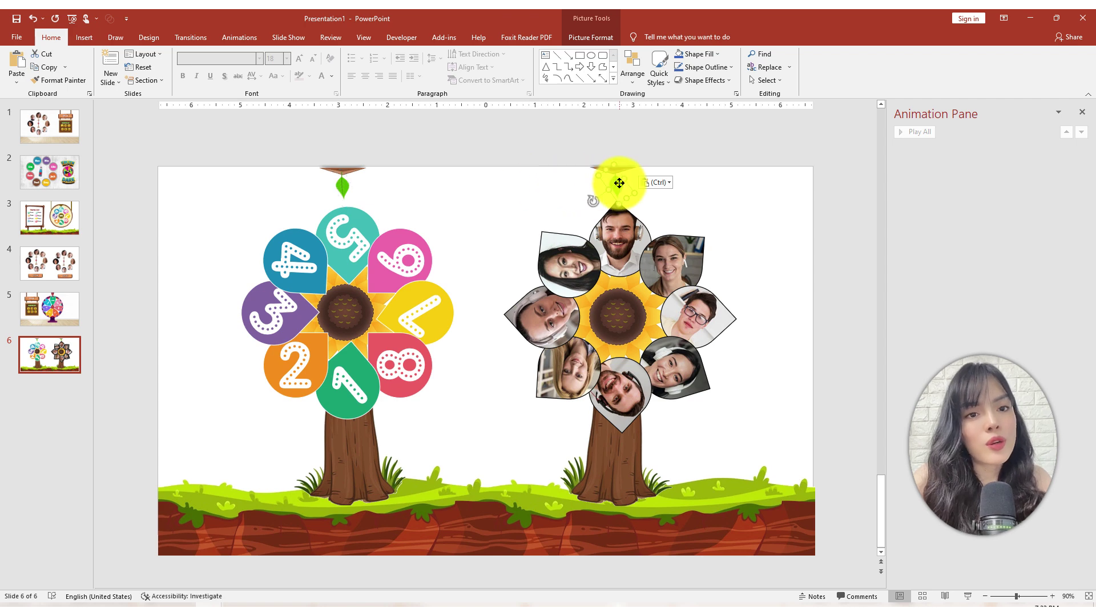
left_click(383, 276)
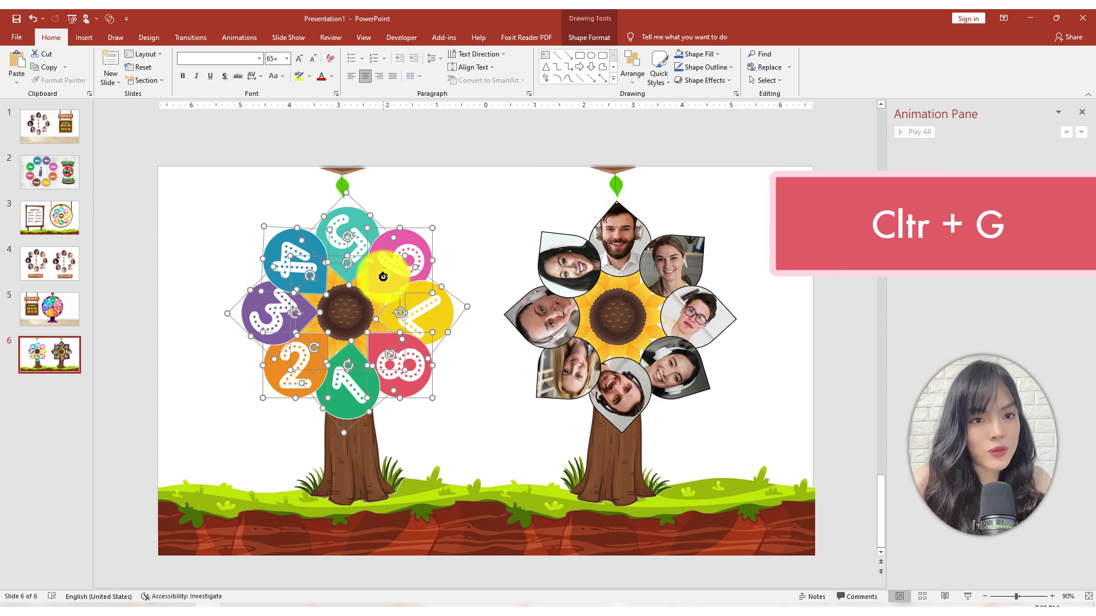
- Group the left flower's petals and trigger both flower animations on click of the picture
key("ctrl+g")
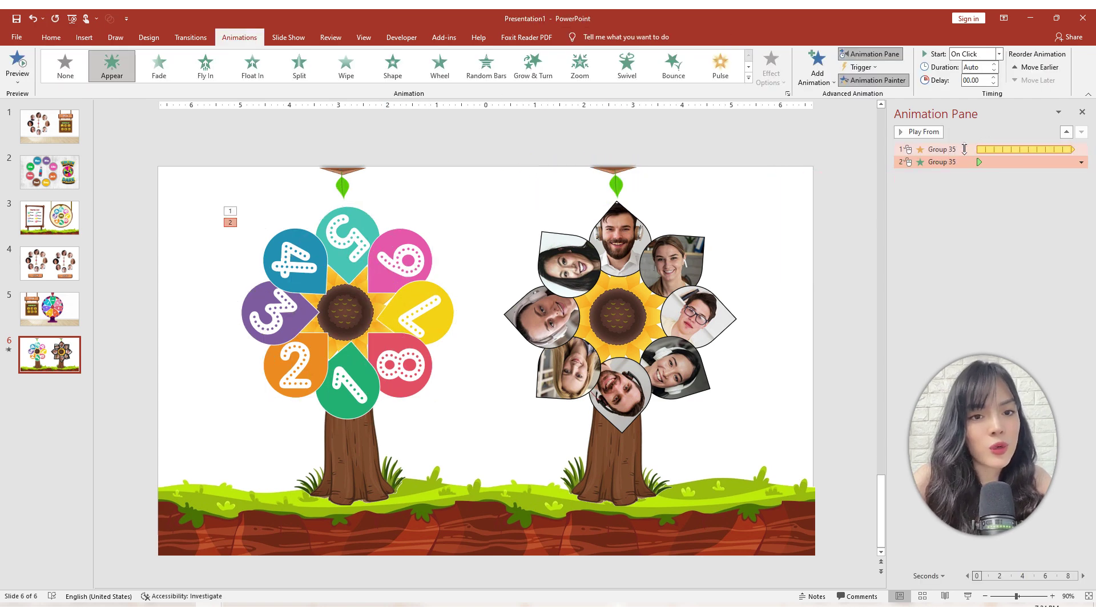
left_click(951, 164, "ctrl")
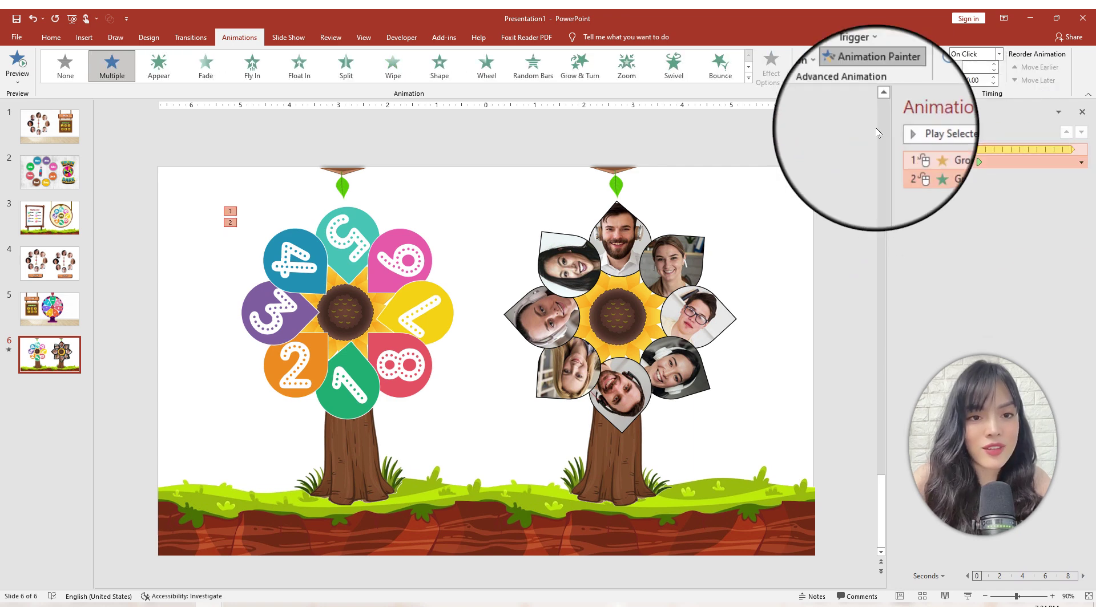
left_click(862, 69)
mouse_move(874, 83)
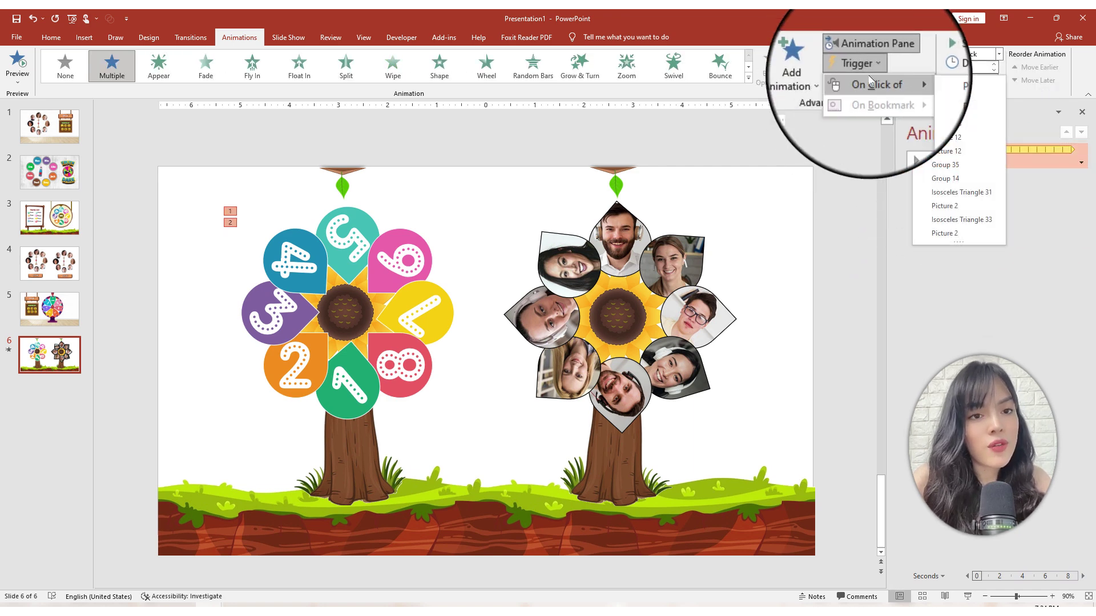
left_click(947, 84)
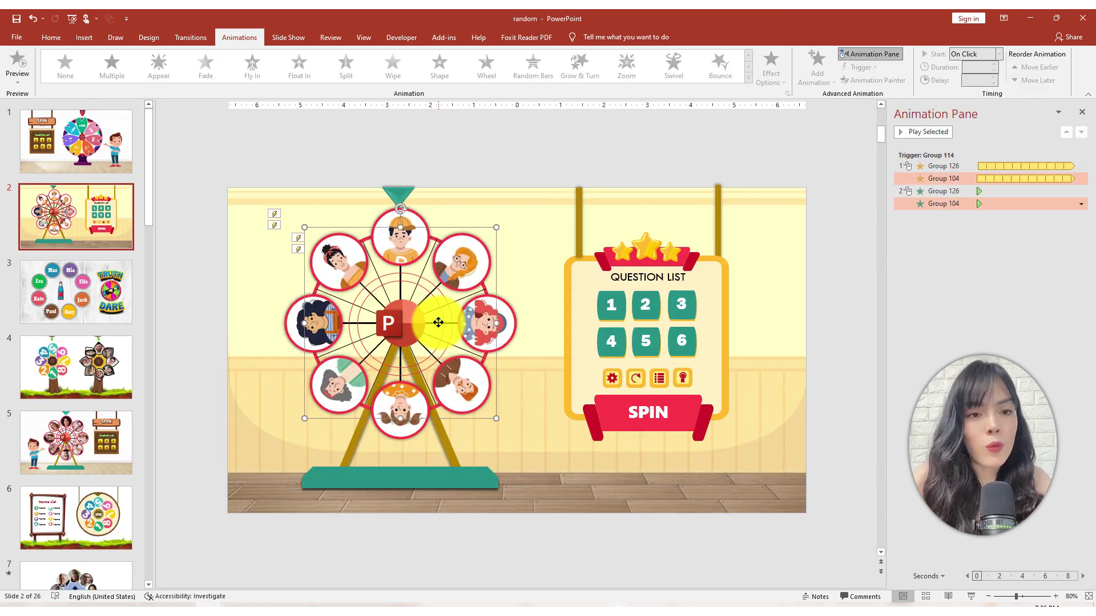
left_click(442, 443, "shift")
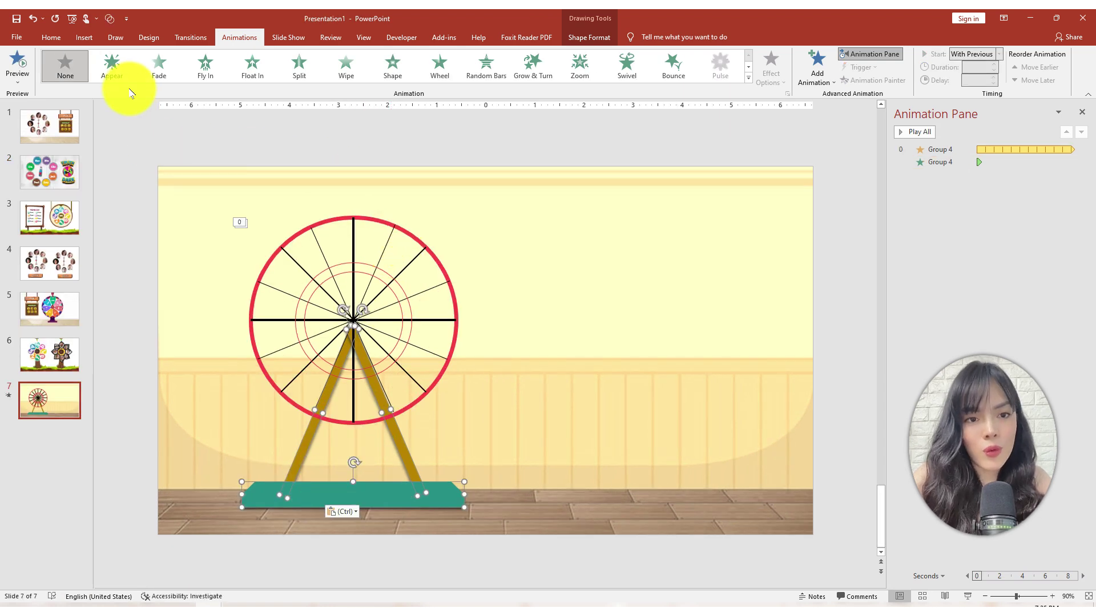
- Try shifting the base, stand and wheel right, undo it, then paste the blue circle ring
left_click(93, 38)
left_click(182, 74)
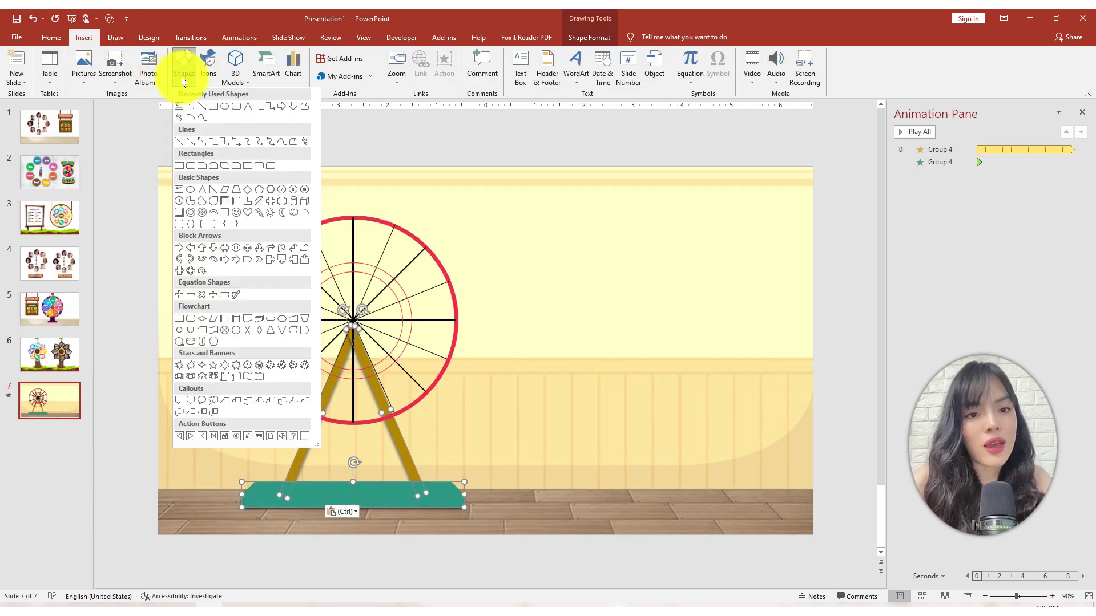
left_click(354, 490)
left_click_drag(354, 491, 656, 492)
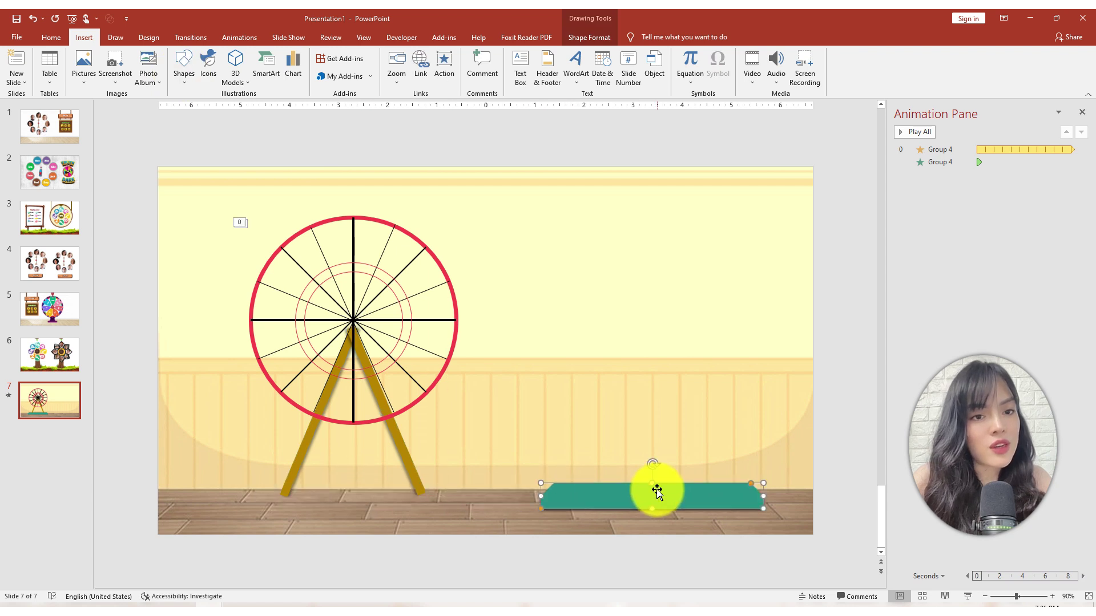
left_click_drag(304, 449, 601, 448)
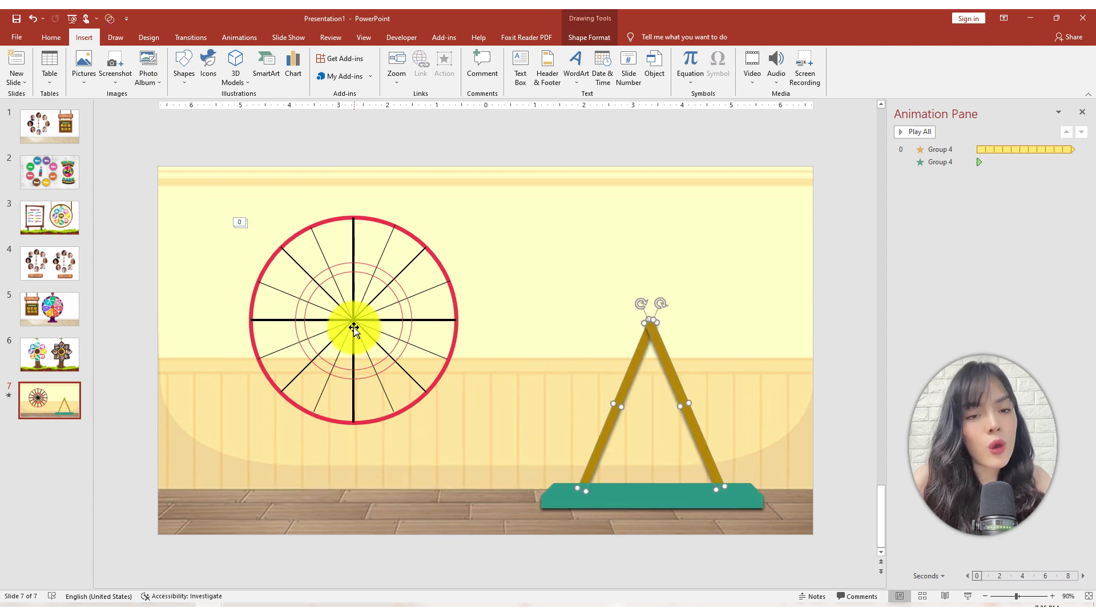
left_click_drag(354, 318, 633, 328)
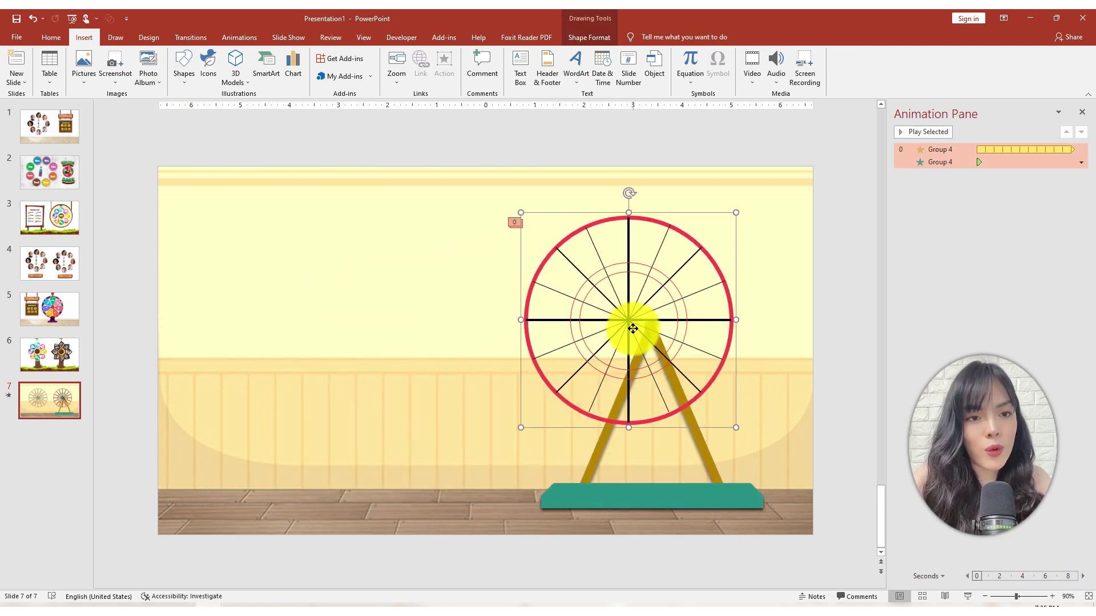
key("ctrl+z")
key("ctrl+z")
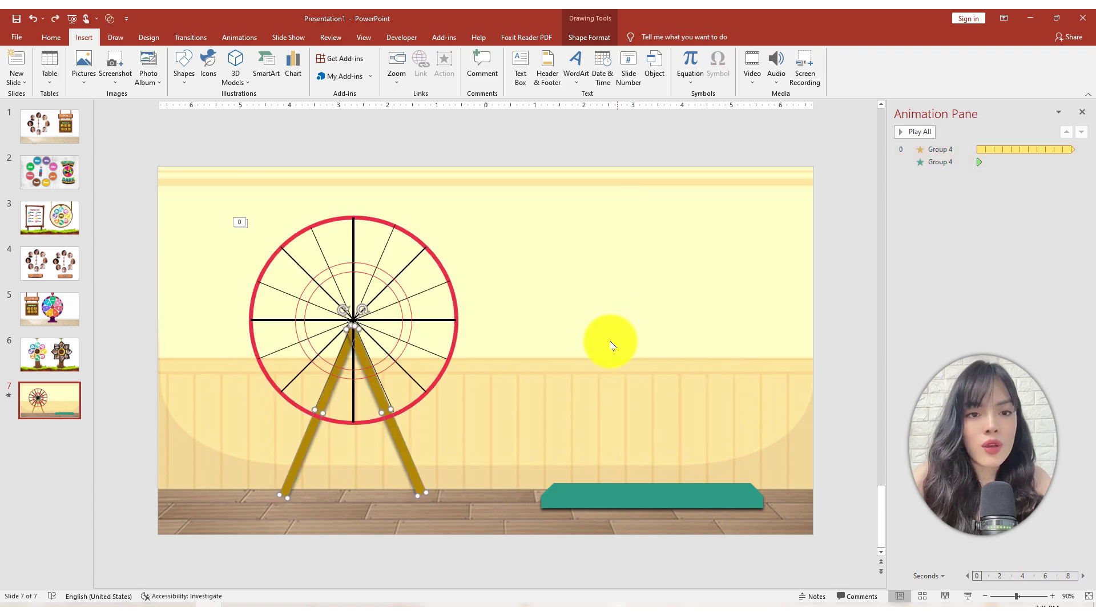
key("ctrl+z")
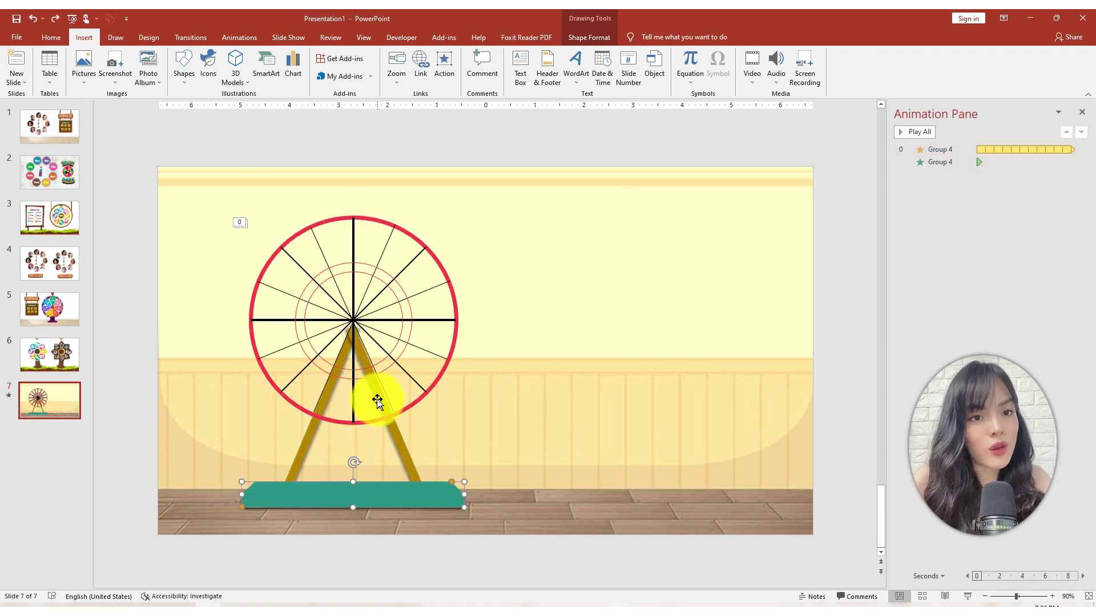
key("ctrl+v")
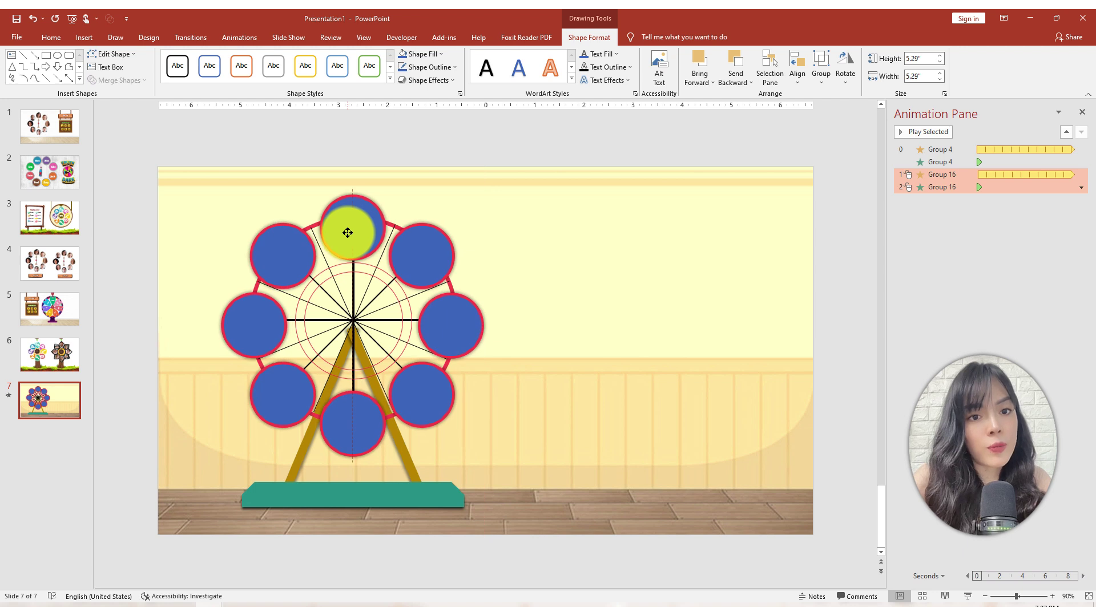
- Fill the wheel's circles with character pictures, including the boy in the top circle
left_click(295, 265)
left_click(259, 283)
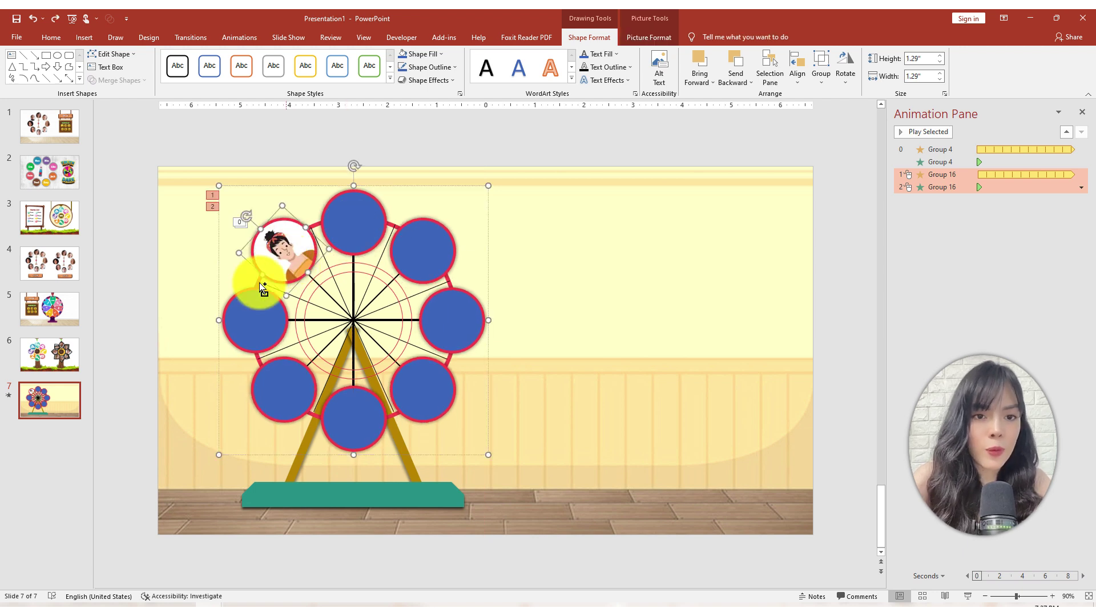
left_click(302, 403)
left_click_drag(302, 402, 373, 429)
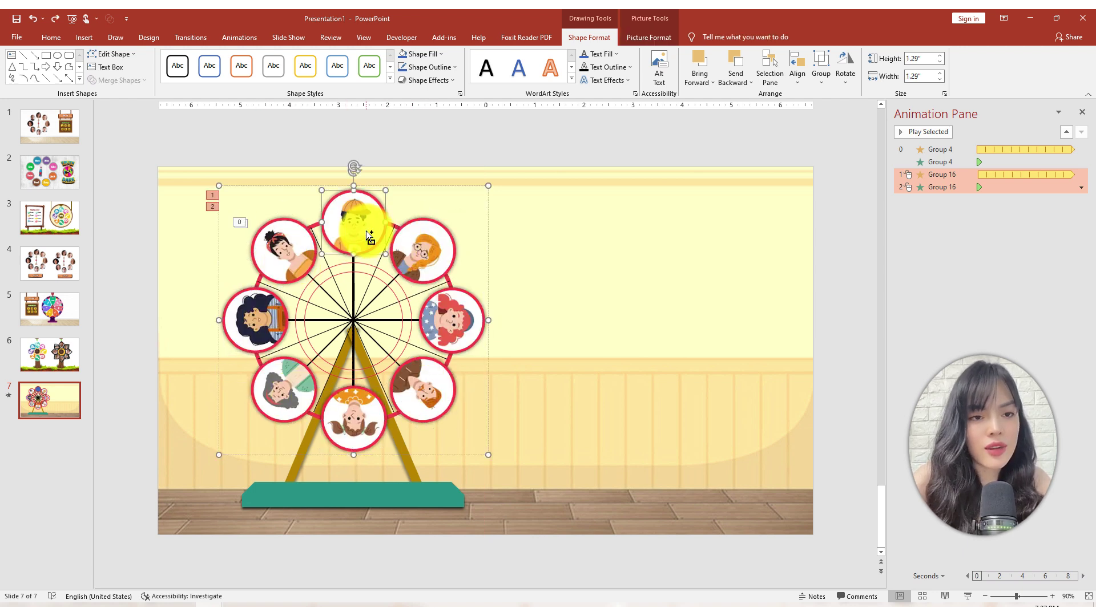
left_click_drag(368, 236, 397, 226)
- Paste the pointer triangle, centre logo hub and the Question List panel with SPIN
key("ctrl+v")
left_click(354, 322)
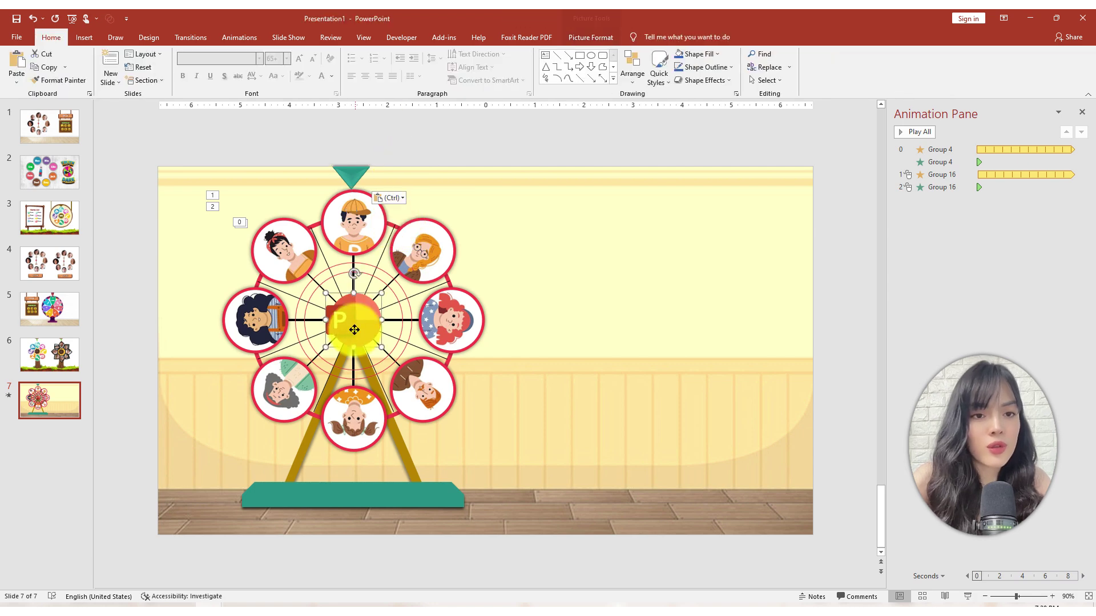
left_click(351, 173)
key("ctrl+v")
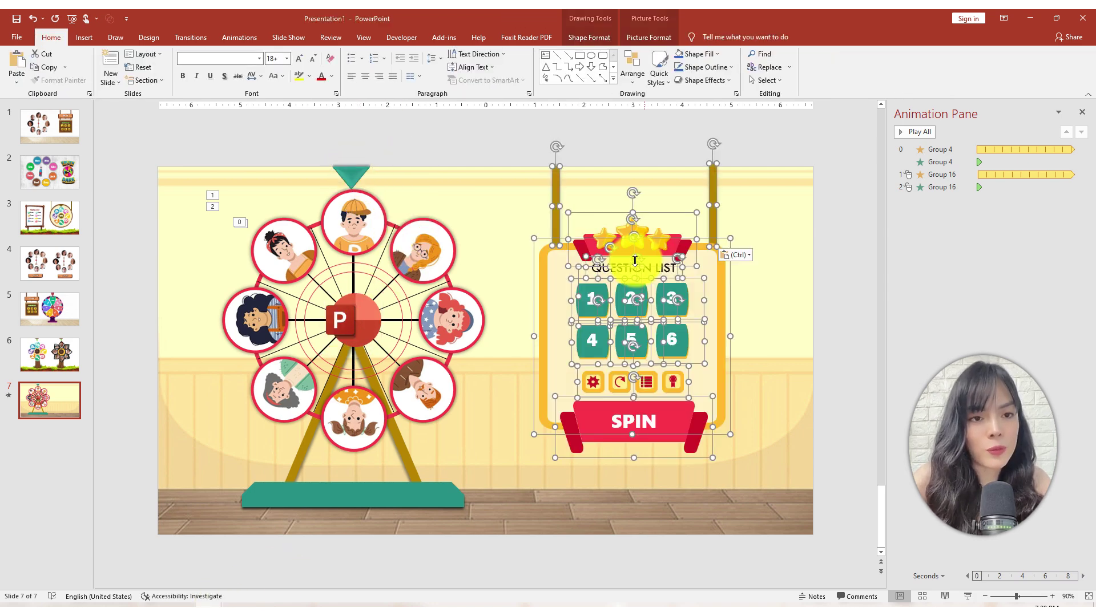
left_click(628, 155)
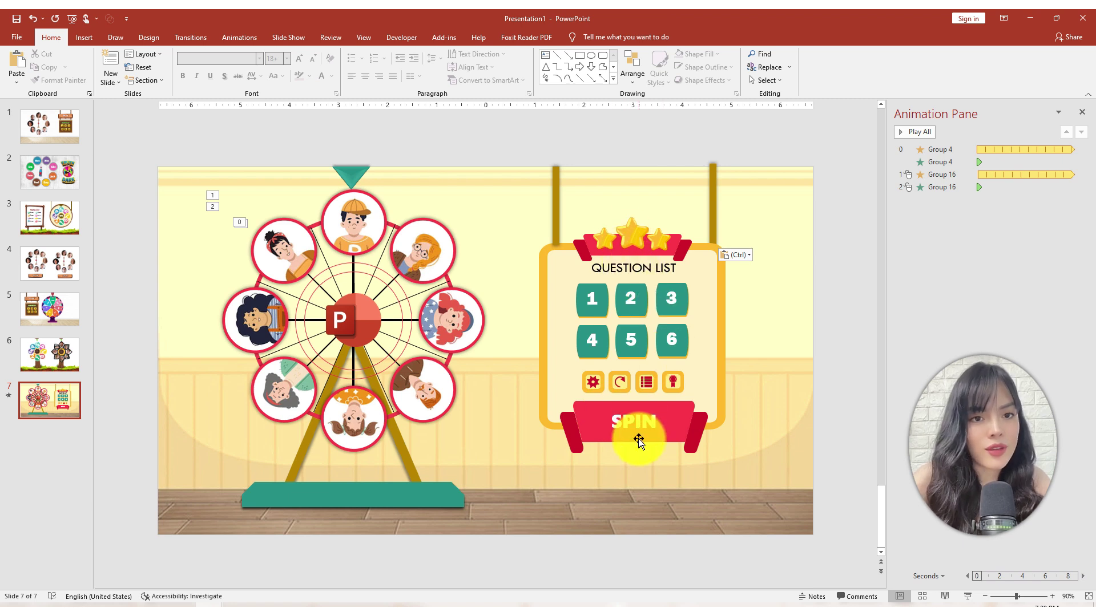
- Group the top and top-left character pictures together with the wheel
left_click(374, 238)
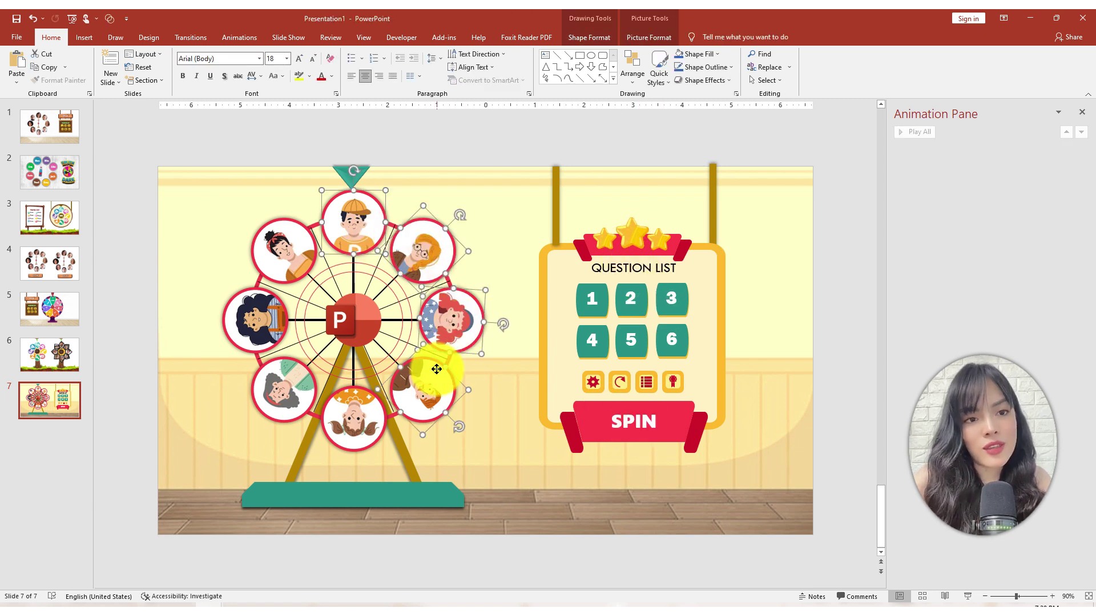
left_click(278, 281, "ctrl")
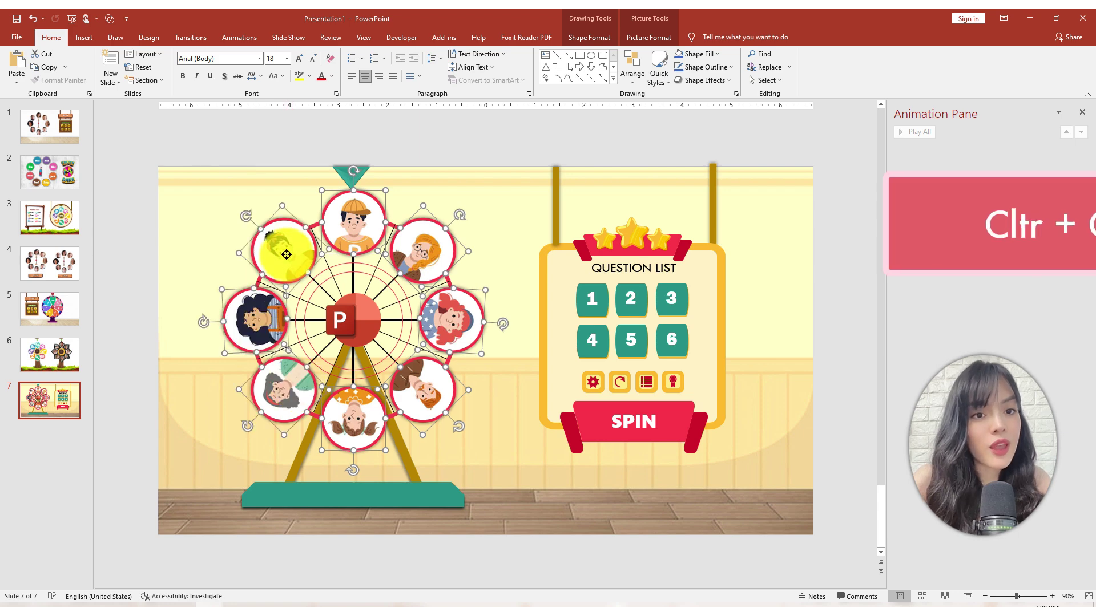
right_click(359, 232)
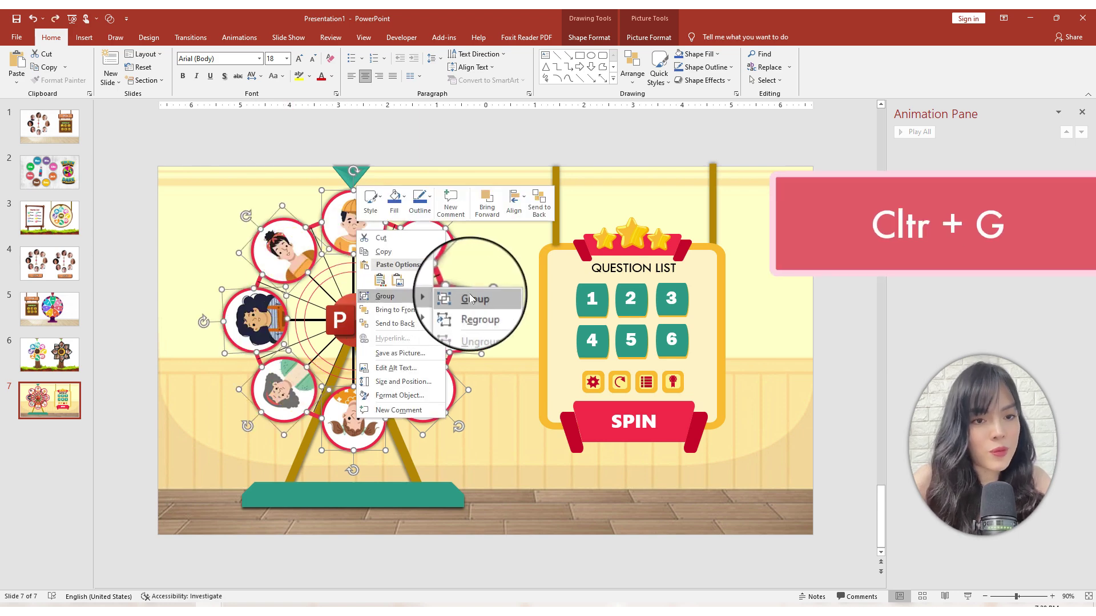
left_click(472, 298)
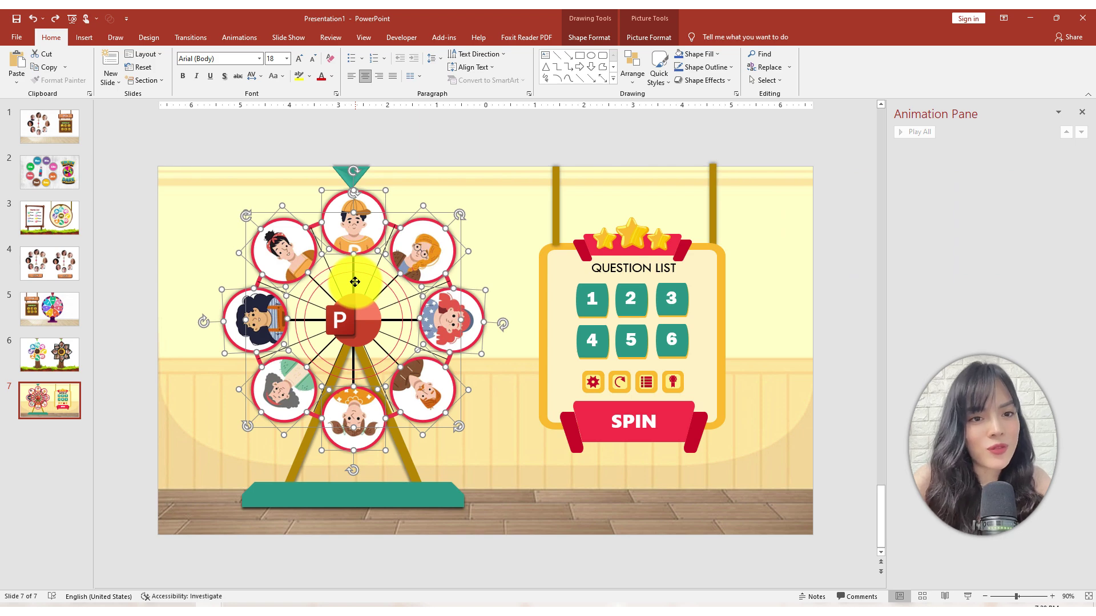
- Add a Spin emphasis animation to the wheel group and set its trigger to On Click of
left_click(239, 37)
left_click(810, 71)
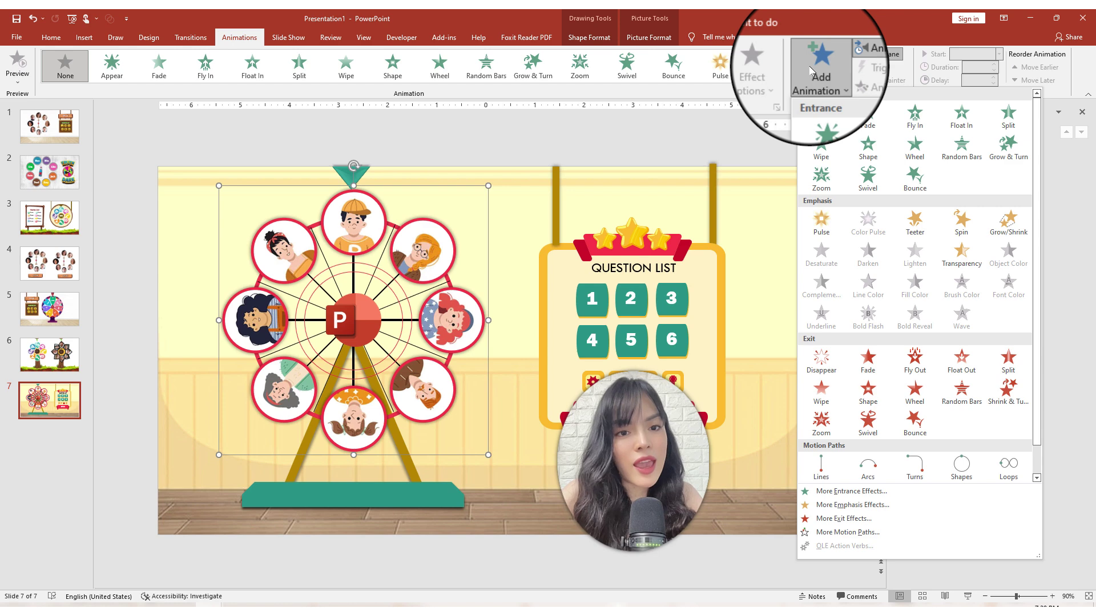
left_click(961, 219)
left_click(859, 67)
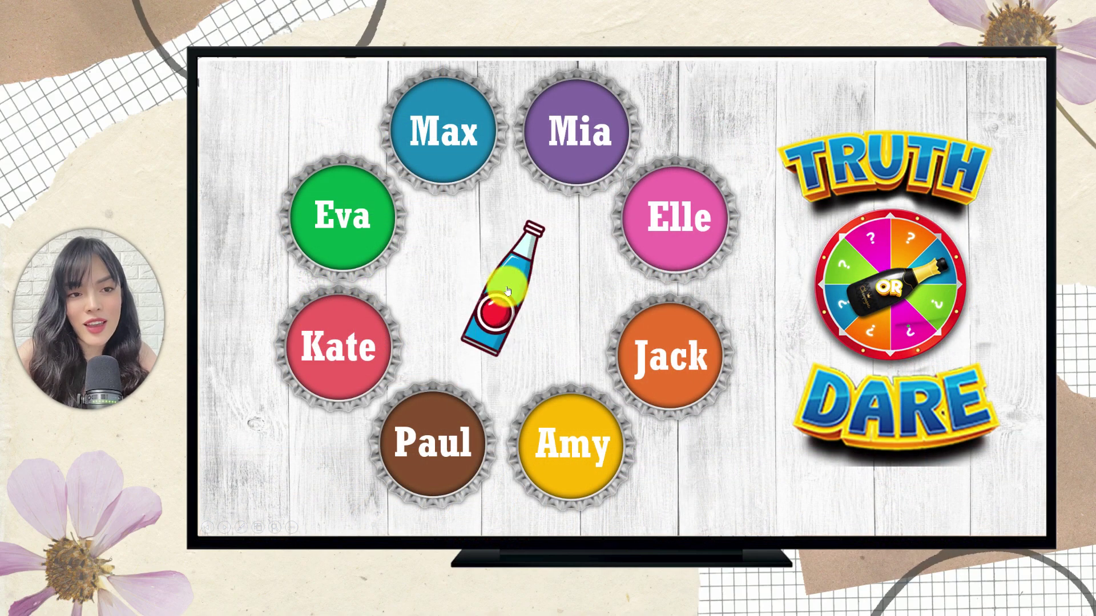
- In slide show, spin the bottle, the number wheel pointer and the photo flower in turn
left_click(507, 291)
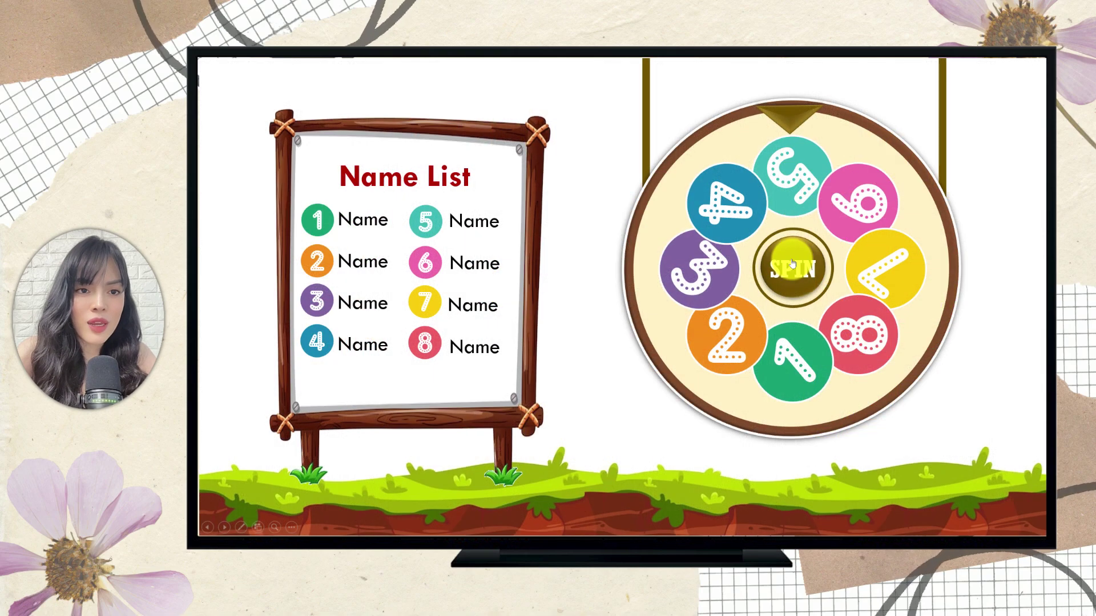
left_click(792, 262)
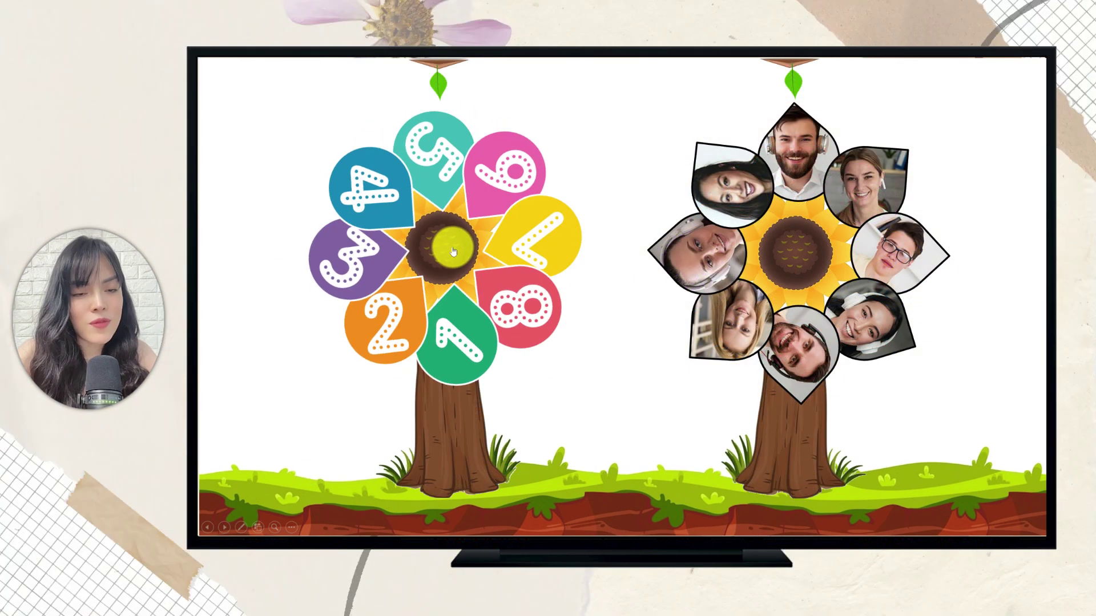
left_click(800, 247)
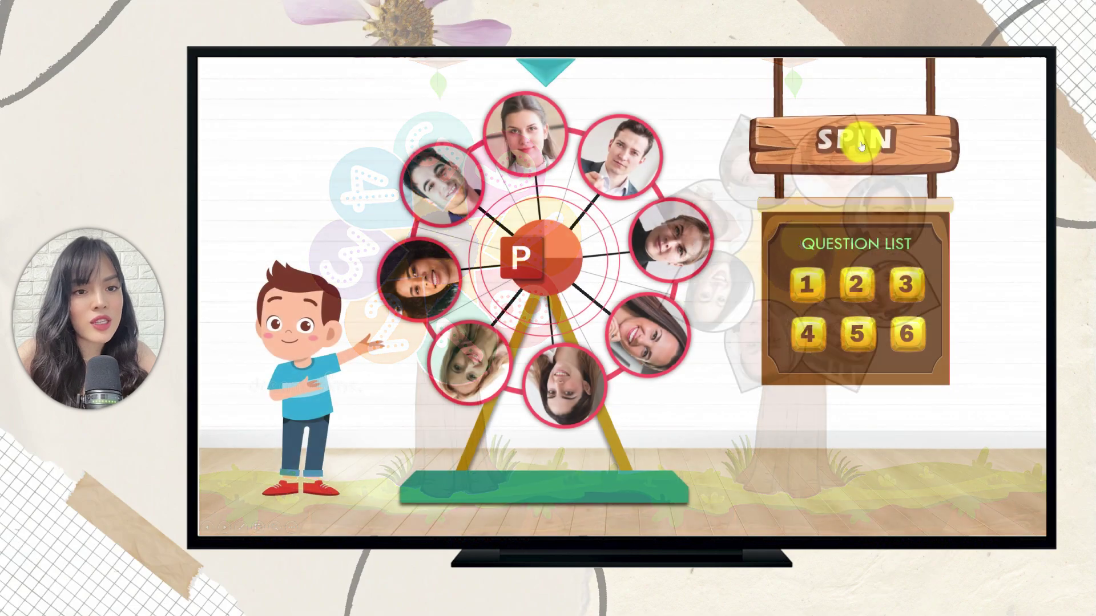